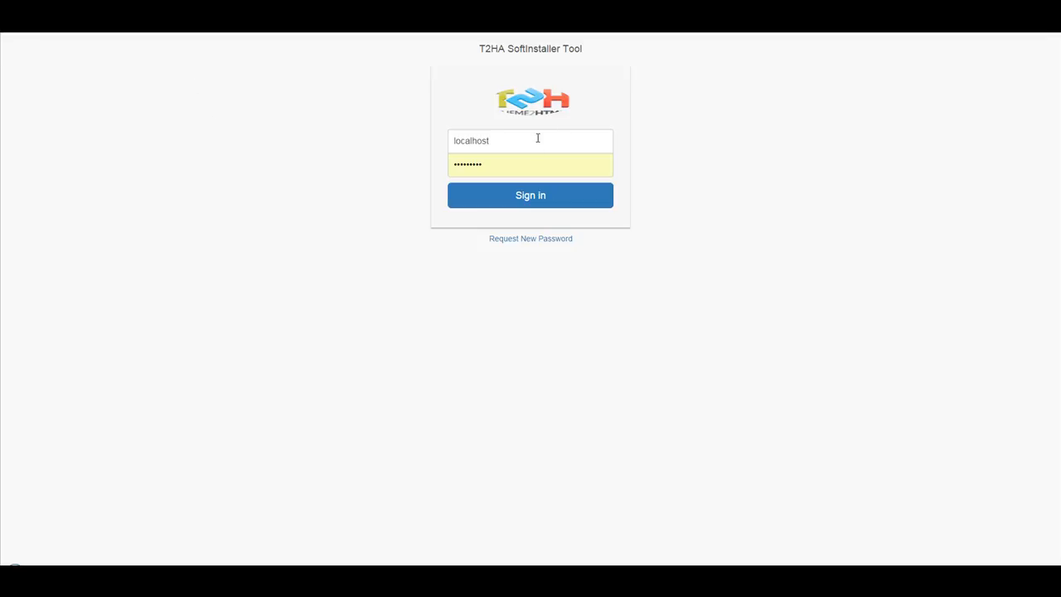
Sign in, go to Setup Cpanel Account, and download the sample account spreadsheet.
left_click(546, 195)
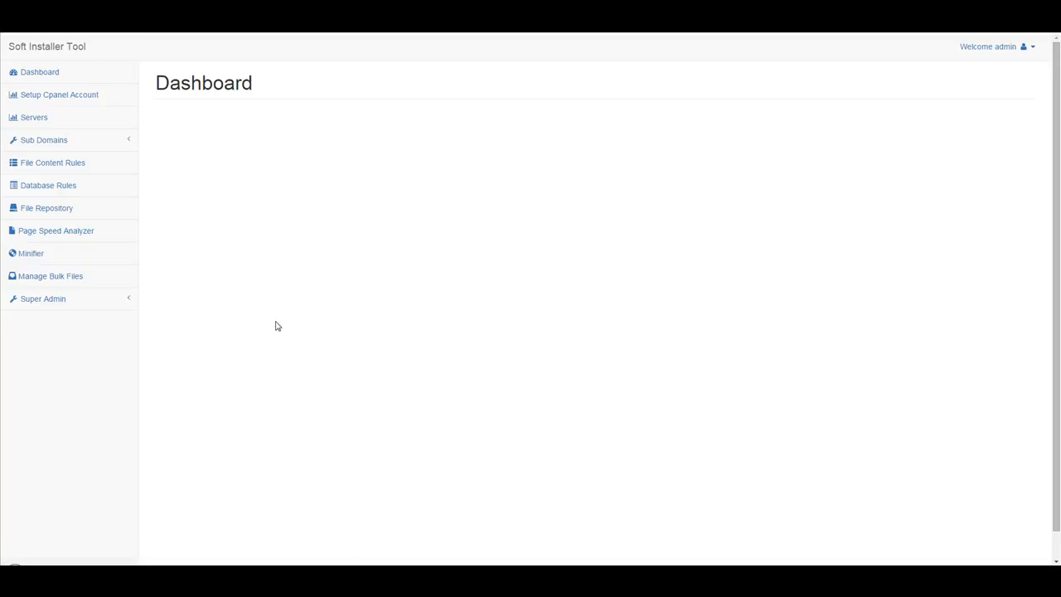
left_click(64, 92)
left_click(440, 149)
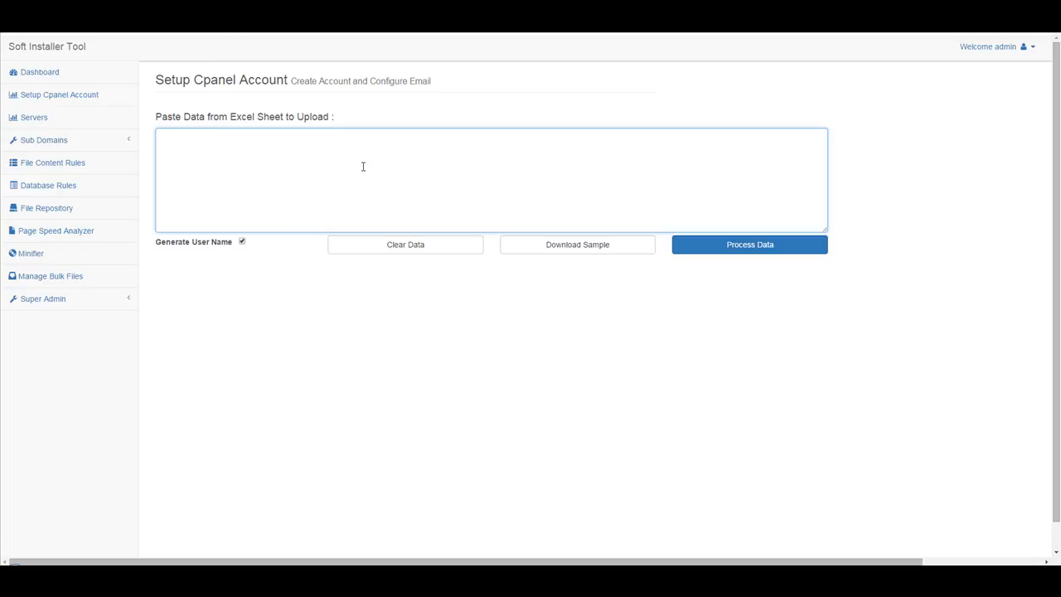
left_click(573, 244)
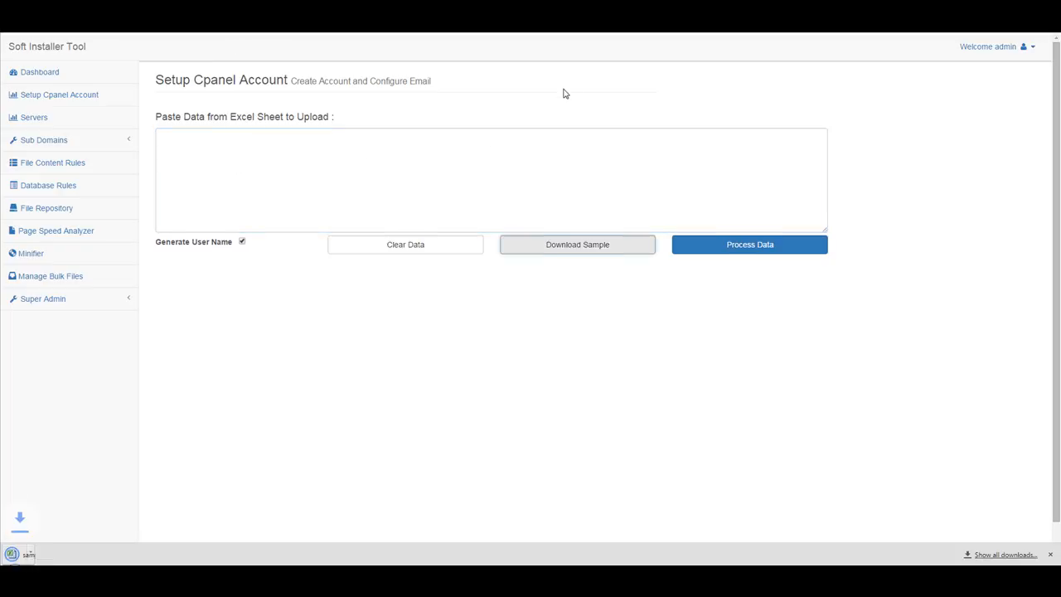
Open the downloaded sample in Excel, review columns A–D, and move the window beside the setup page.
left_click(87, 555)
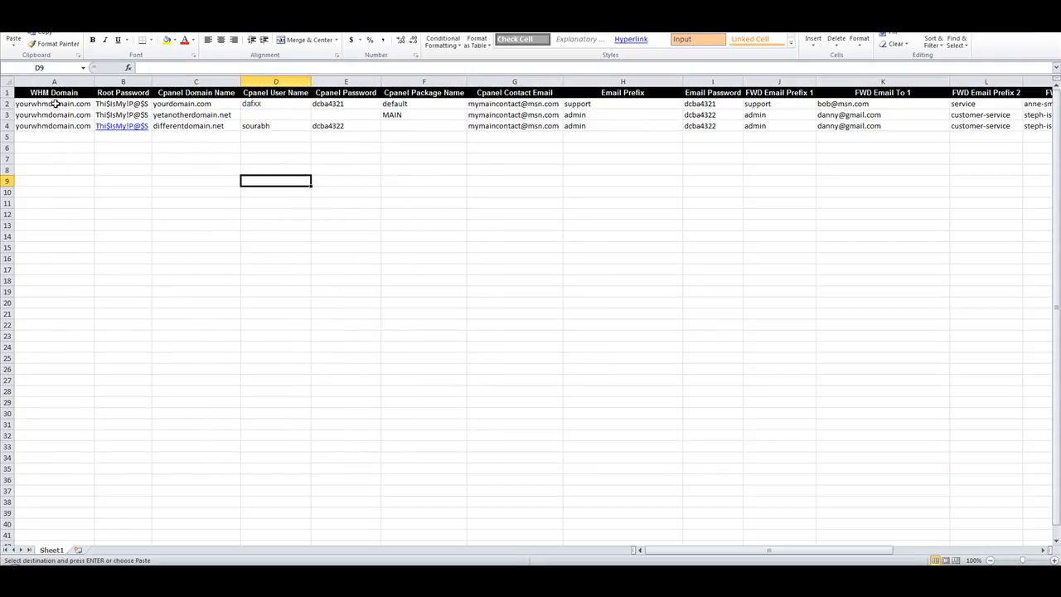
left_click_drag(54, 104, 54, 125)
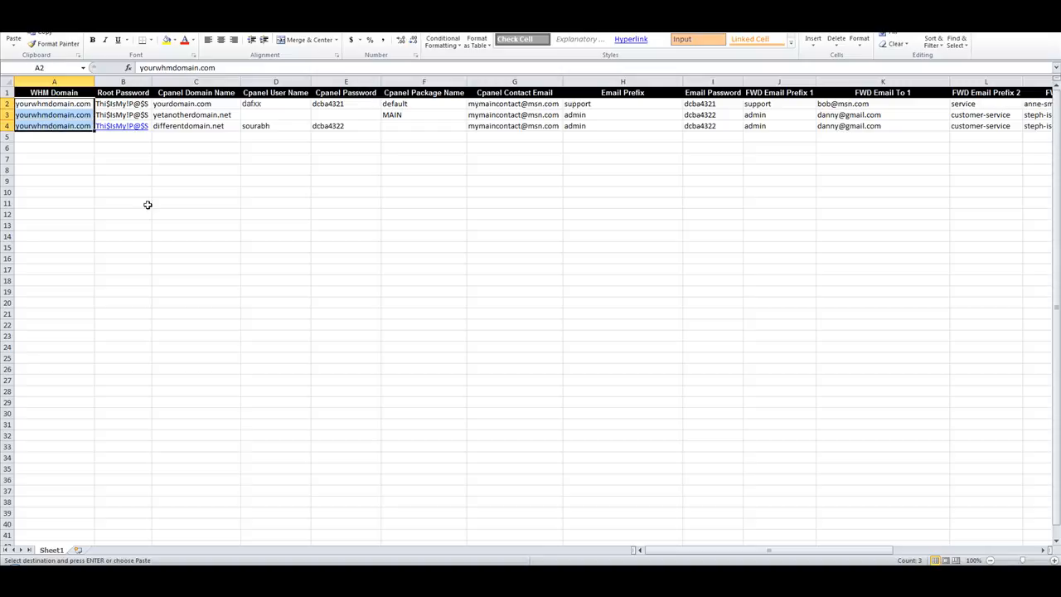
left_click_drag(133, 105, 133, 126)
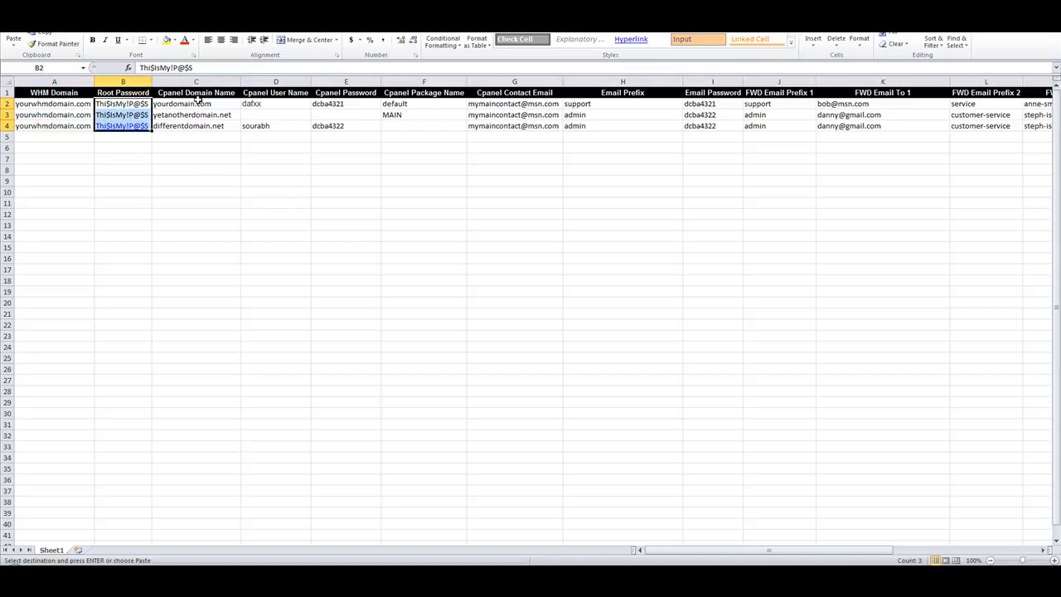
left_click_drag(198, 104, 199, 124)
left_click_drag(68, 105, 199, 445)
left_click(504, 379)
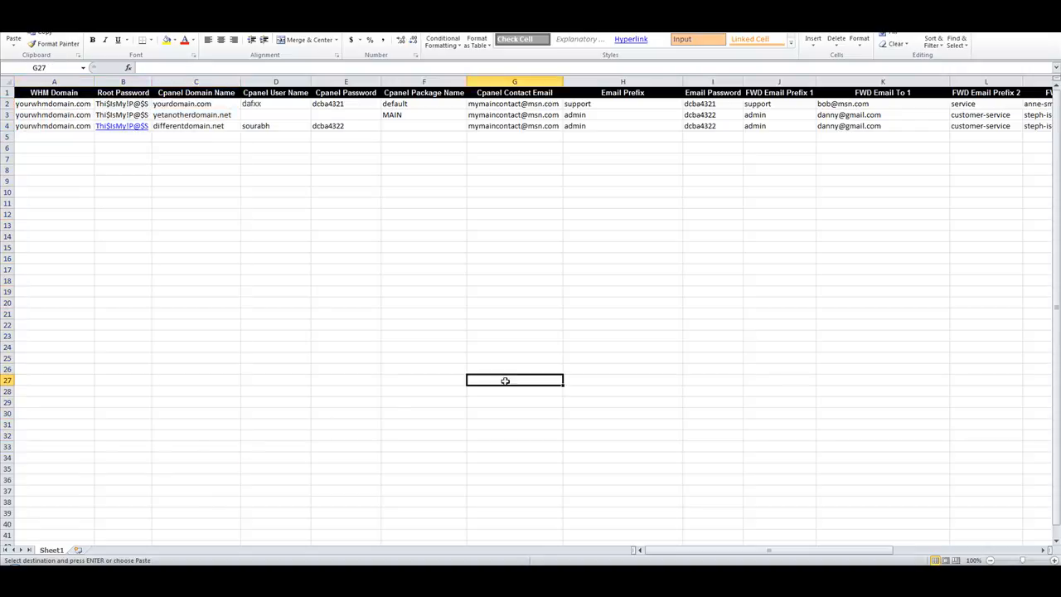
left_click_drag(252, 103, 273, 376)
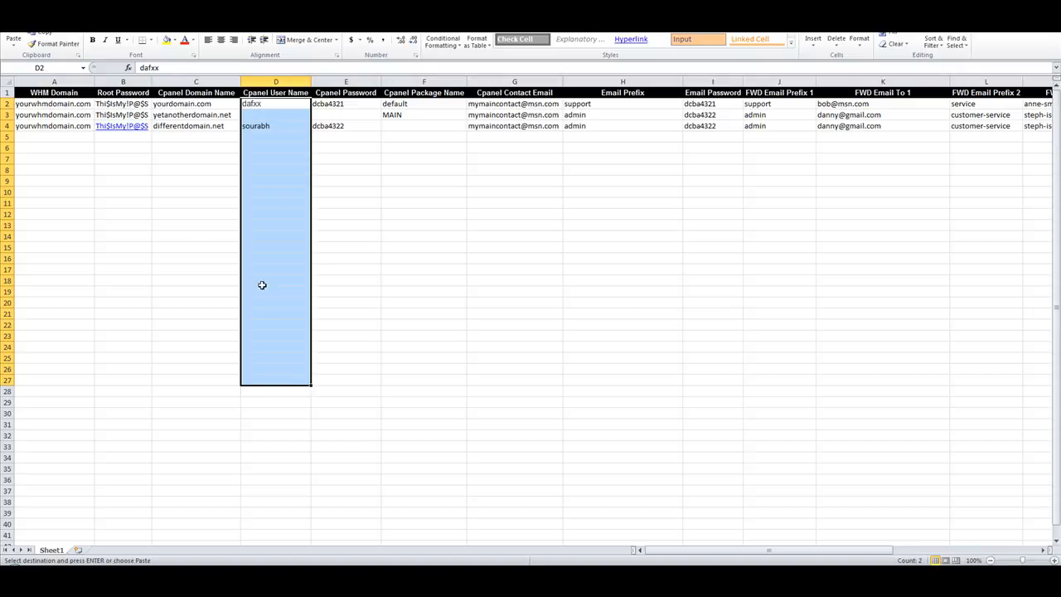
left_click(168, 218)
left_click_drag(216, 34, 1027, 44)
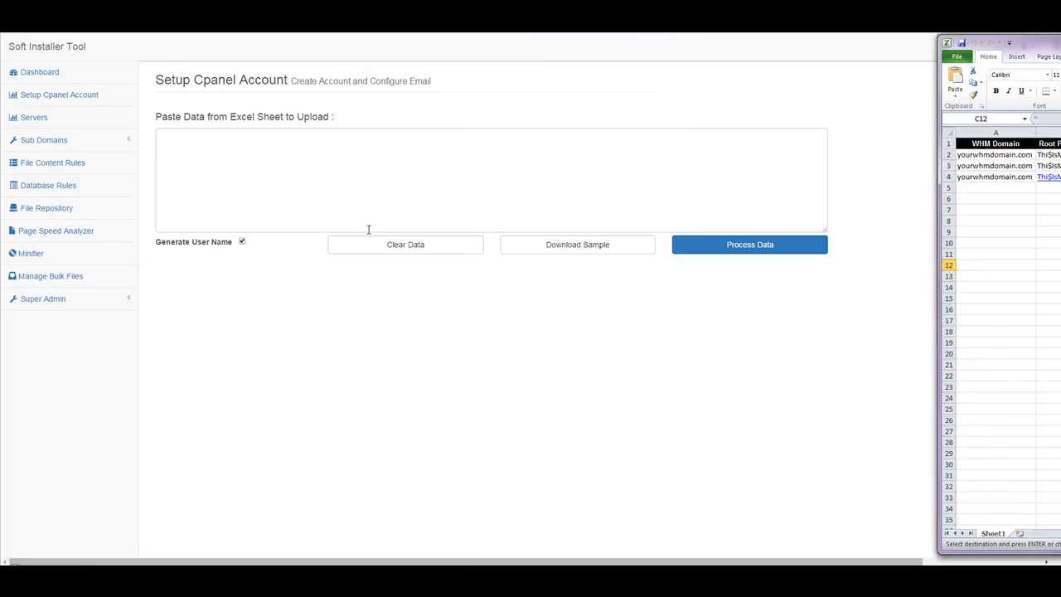
Delete the Cpanel User Name entries in D2:D7 and move Excel to the left side.
left_click(1060, 176)
left_click_drag(1060, 155, 1060, 210)
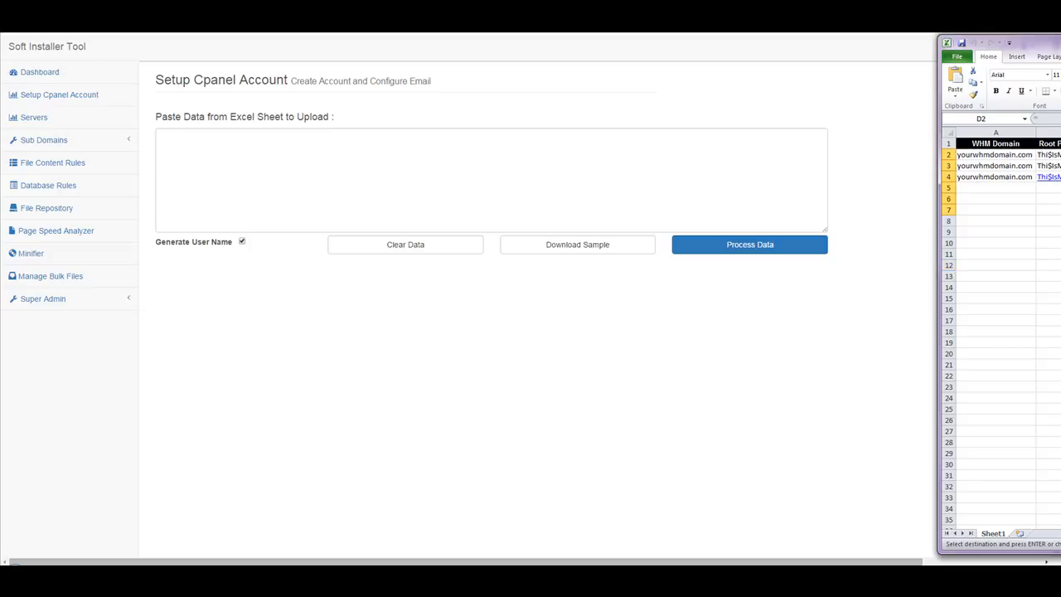
key("Delete")
left_click_drag(1060, 42, 416, 7)
left_click(393, 219)
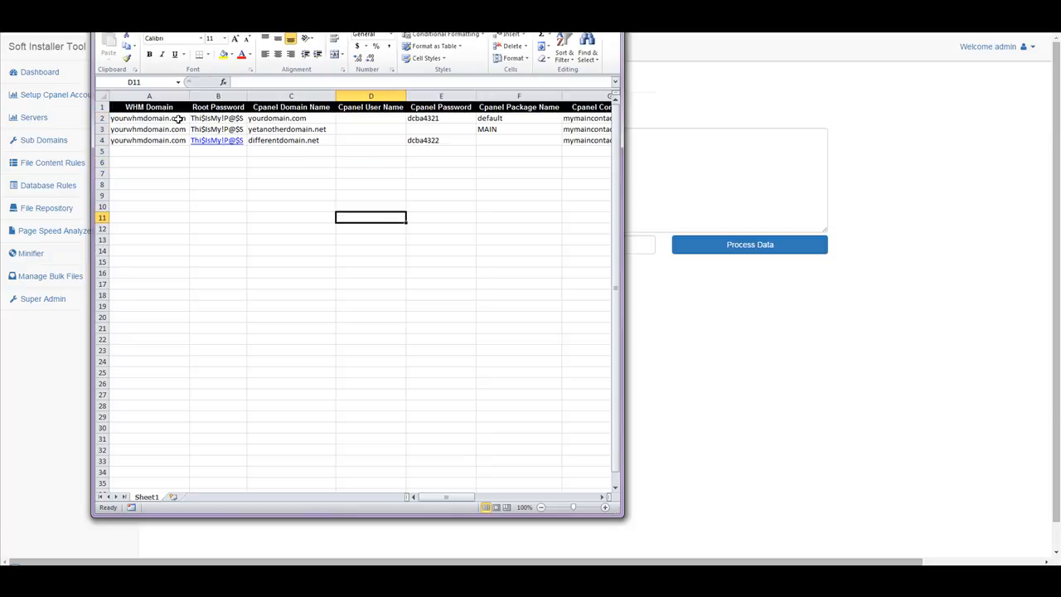
Replace the WHM Domain in cell A2 with mowgsystem.com, correcting a typo.
left_click_drag(177, 119, 270, 397)
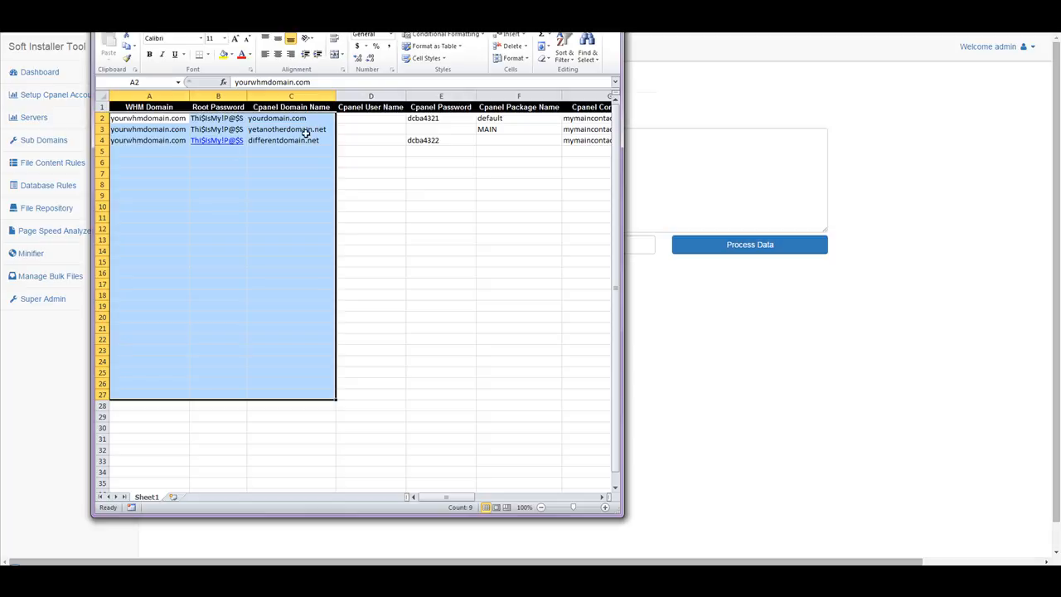
left_click(158, 106)
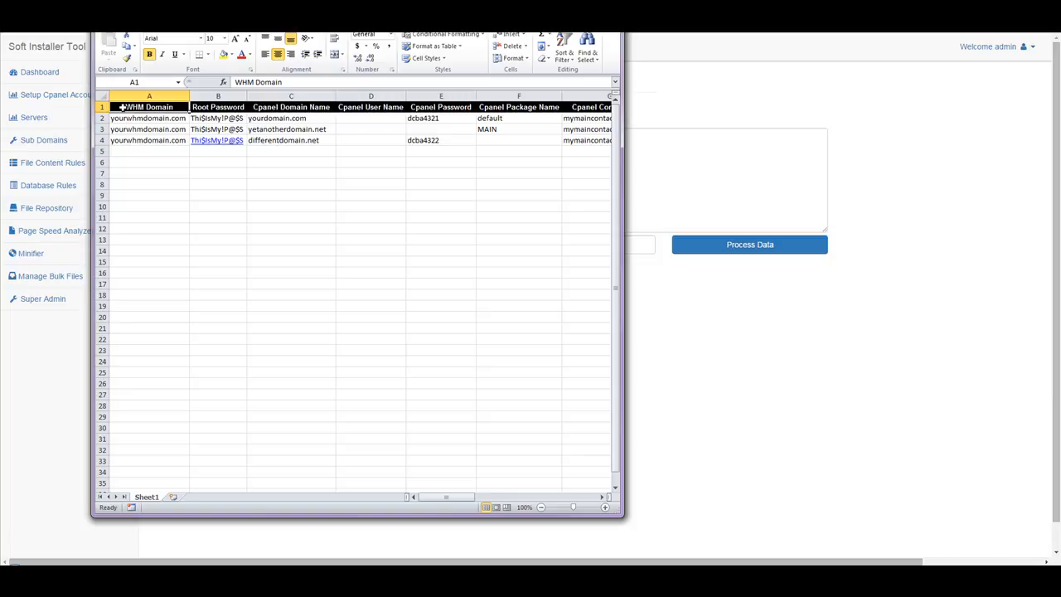
left_click(147, 119)
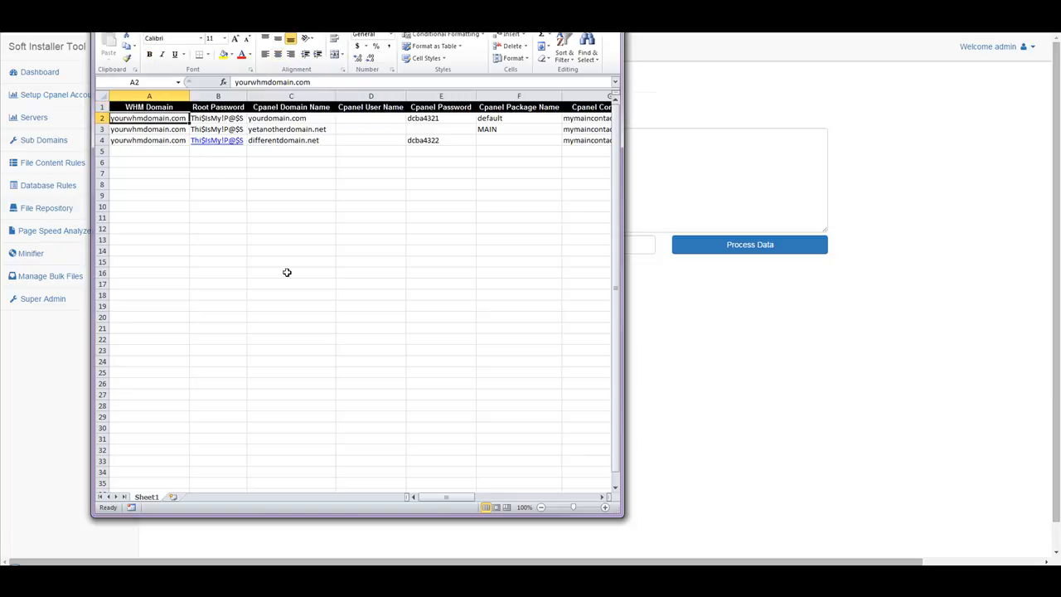
type("mowg")
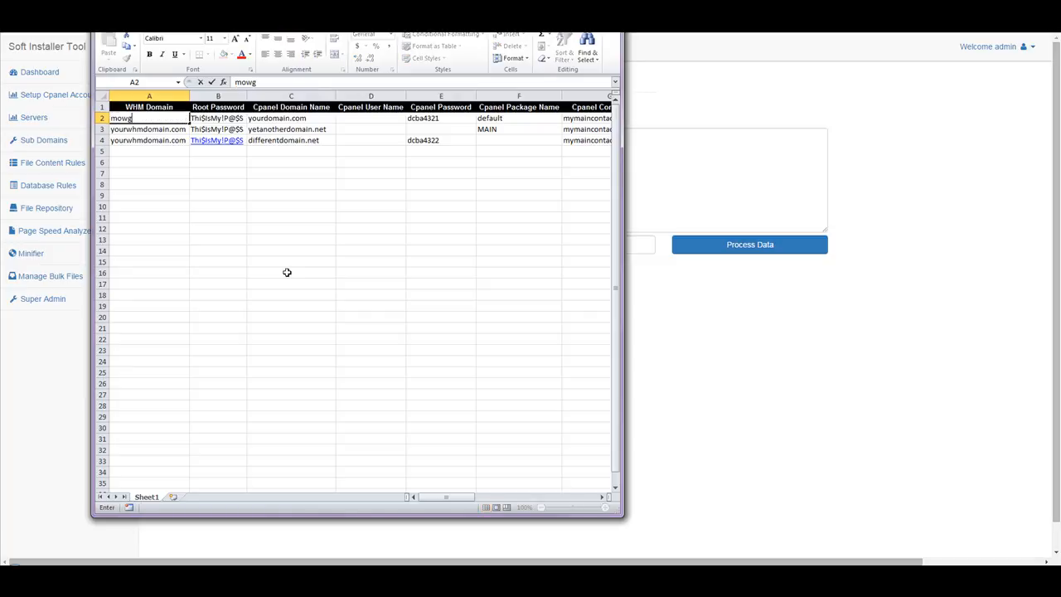
type("systemc.com")
left_click_drag(296, 263, 292, 274)
double_click(157, 119)
type(".om")
key("Right")
key("Delete")
left_click(261, 228)
Fill mowgsystem.com from A2 down column A to row 15.
left_click(160, 118)
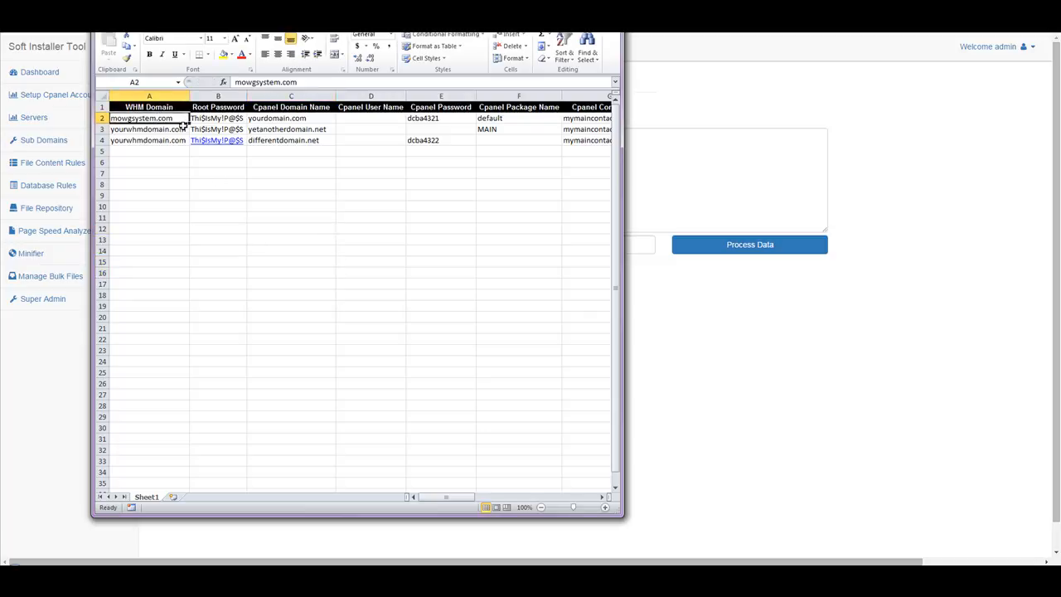
left_click_drag(189, 123, 192, 265)
left_click(263, 276)
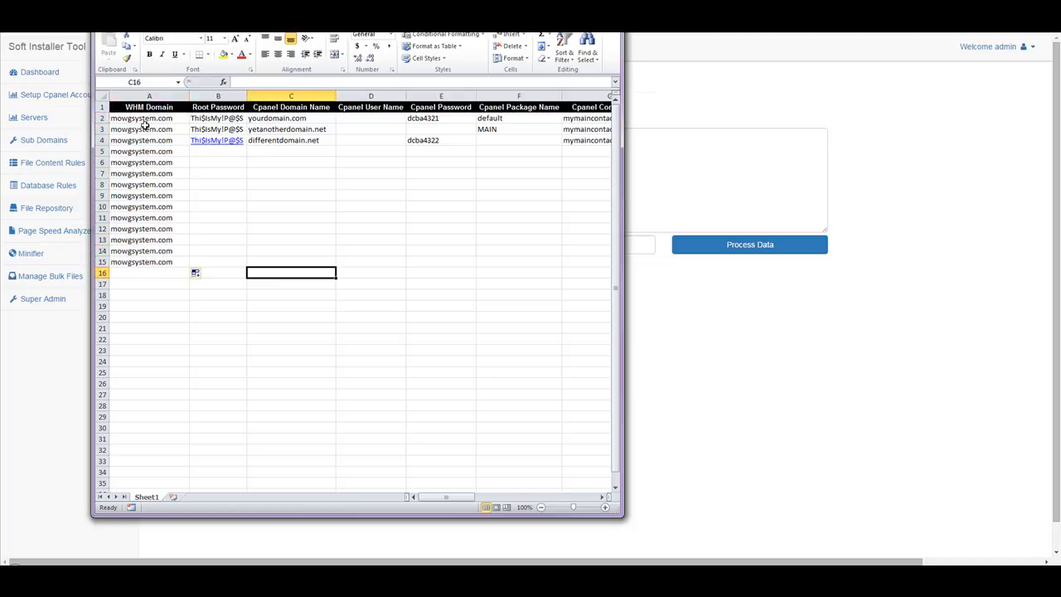
Fill the Root Password from column B down to row 15.
left_click_drag(148, 123, 161, 332)
left_click(260, 241)
left_click_drag(214, 121, 243, 270)
left_click(431, 290)
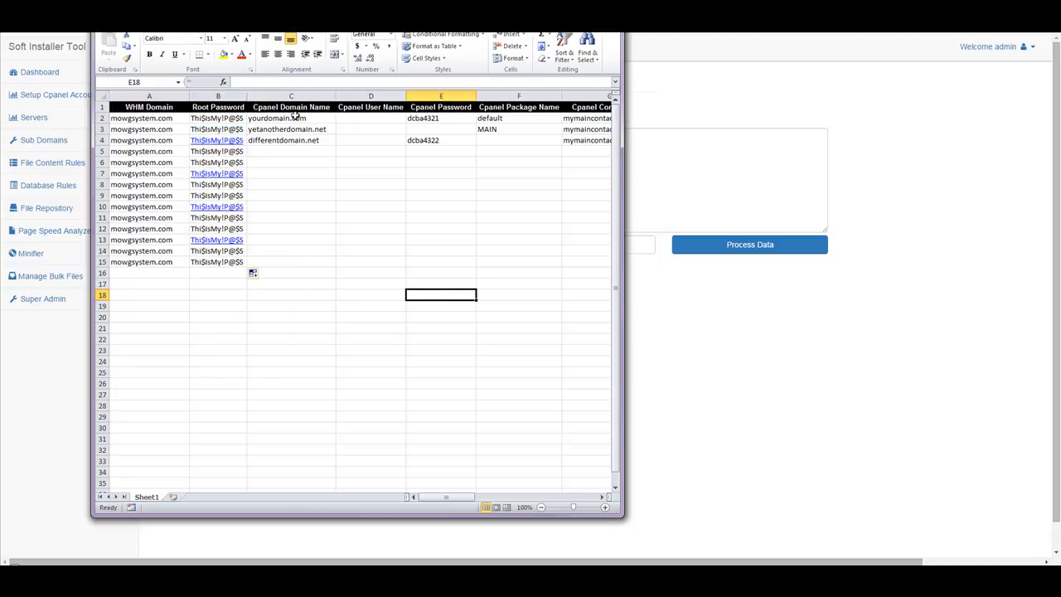
Remove hyperlinks from the filled password cells B2:B15.
left_click(201, 250)
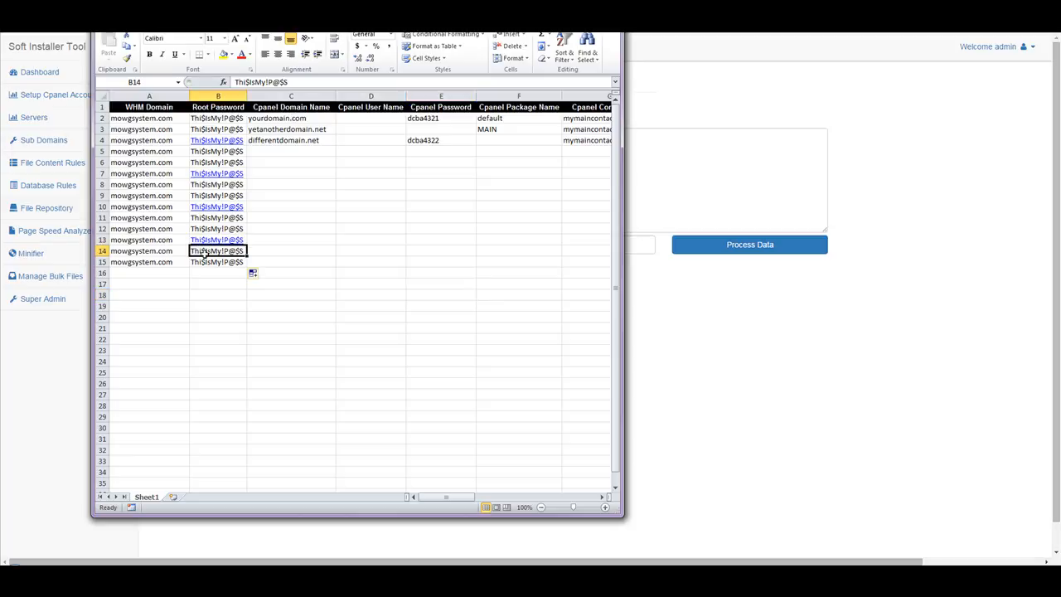
left_click_drag(220, 262, 213, 118)
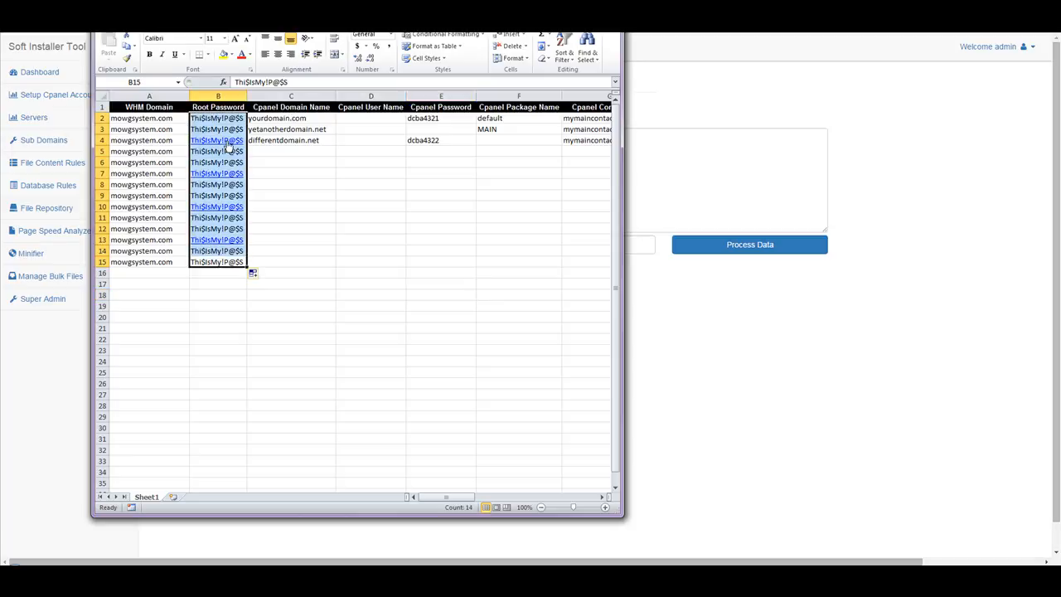
right_click(227, 145)
left_click(274, 341)
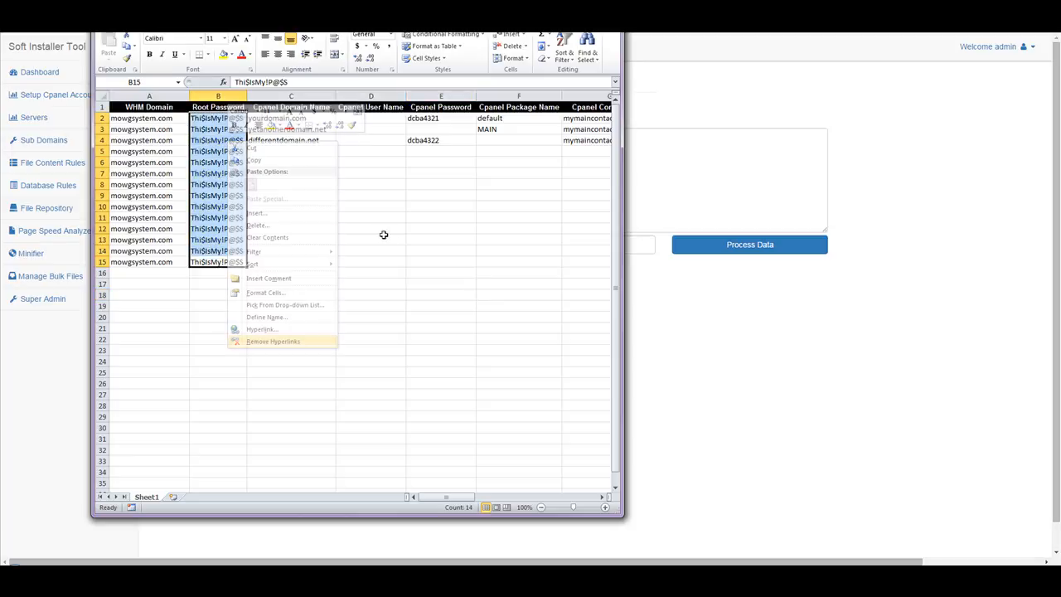
left_click(320, 172)
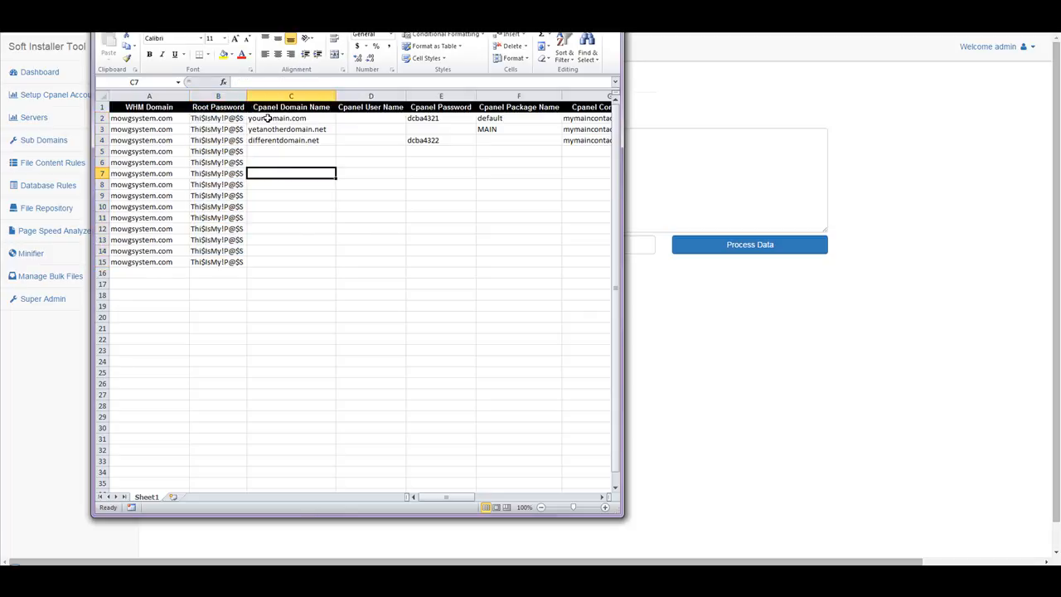
Repeat the three sample domain names down column C to row 15 and check the next columns.
left_click_drag(267, 118, 339, 265)
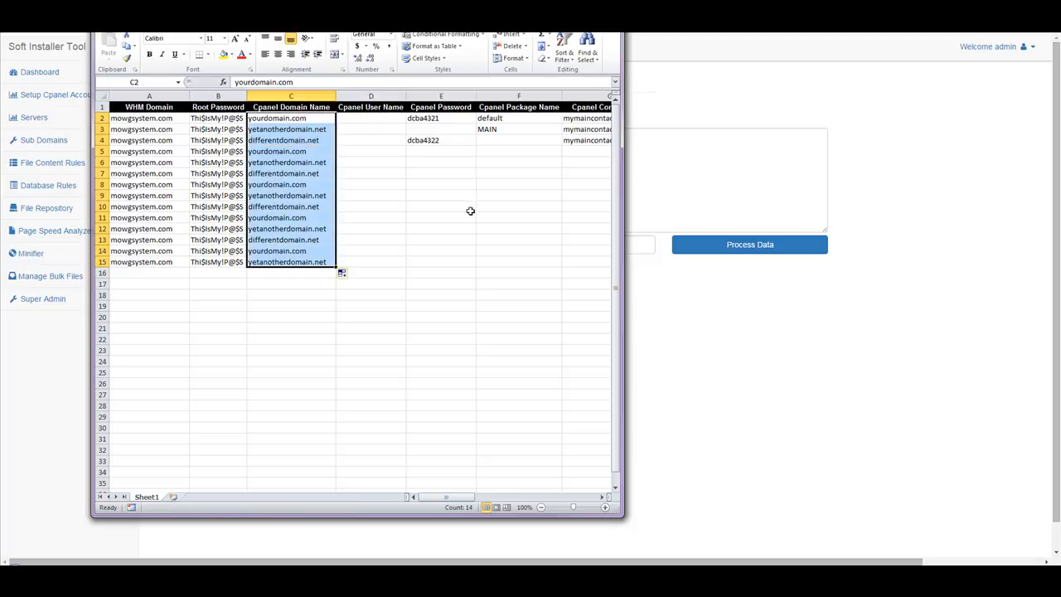
left_click_drag(367, 118, 370, 274)
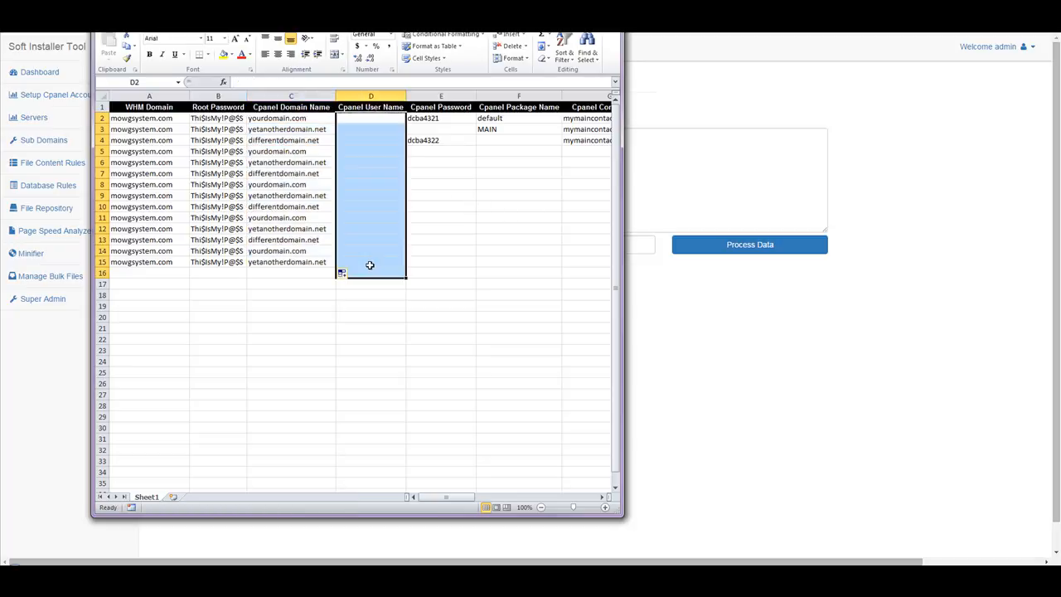
left_click_drag(442, 116, 440, 273)
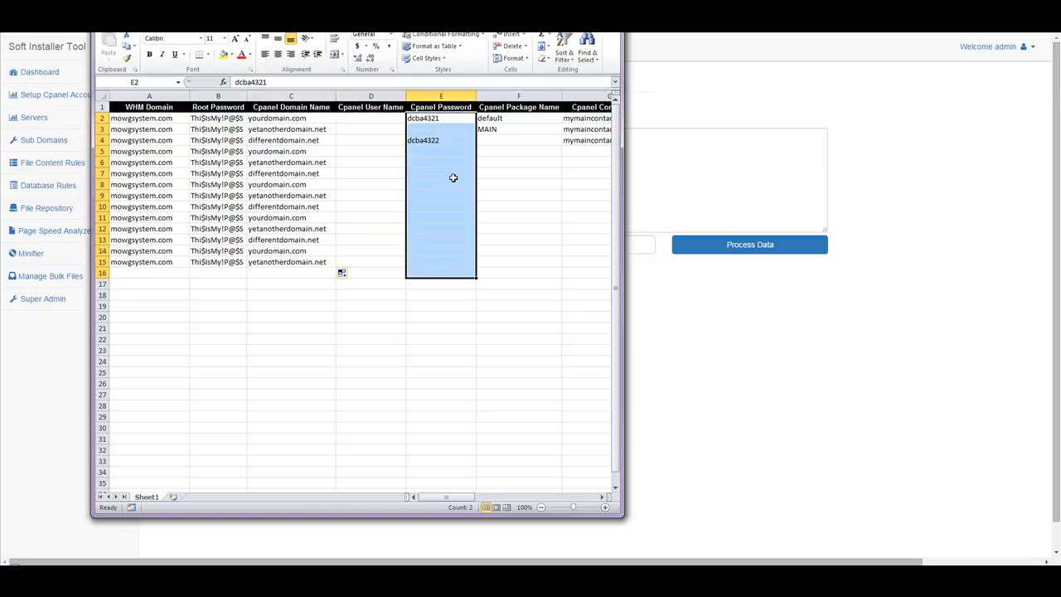
left_click(525, 105)
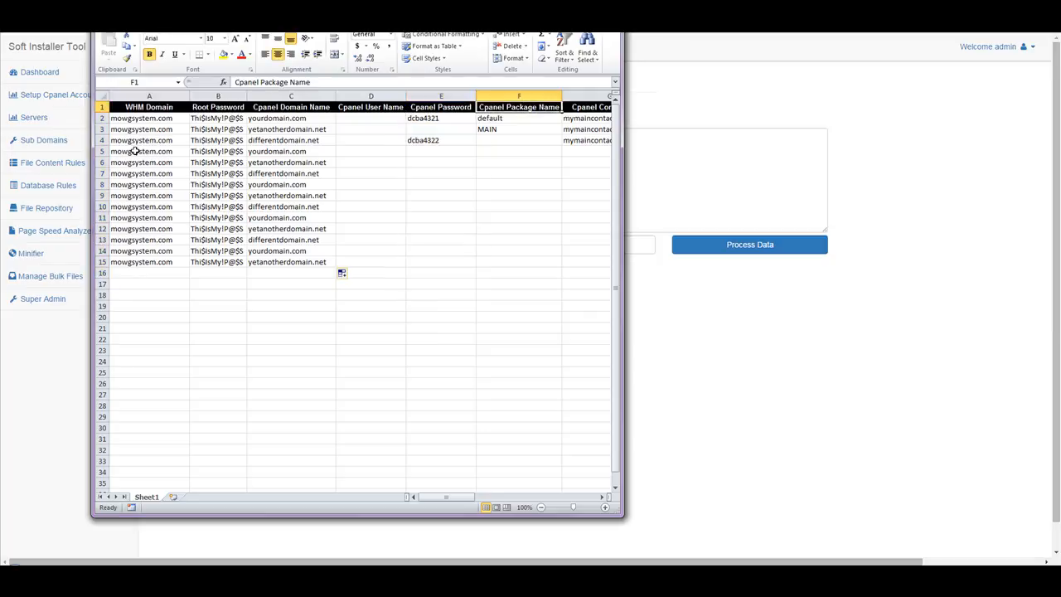
left_click(151, 107)
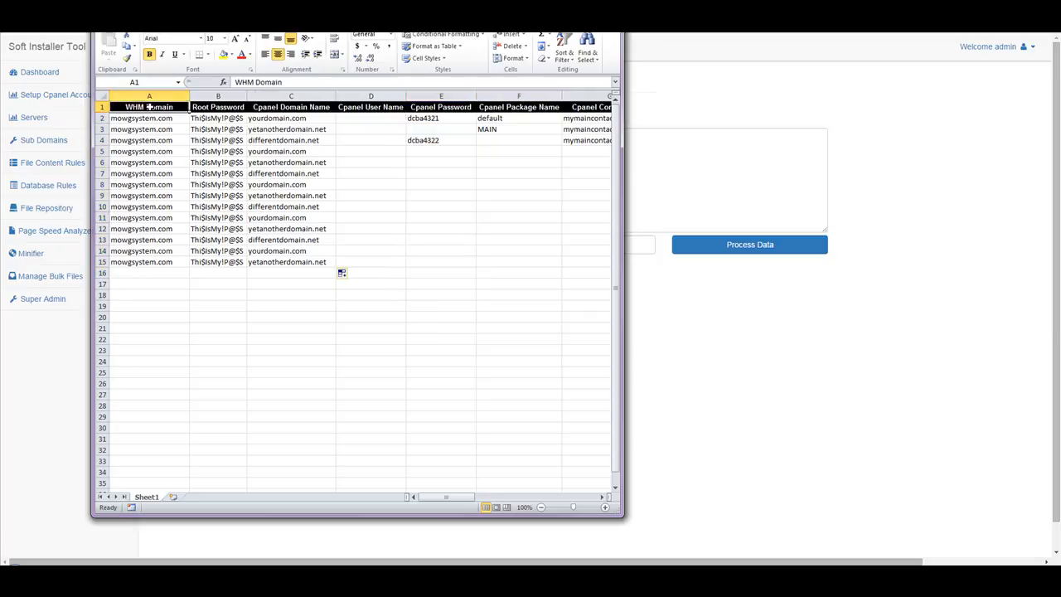
Fill Cpanel Package Name F2:F15 alternating default and MAIN, then widen the Excel window.
left_click(512, 117)
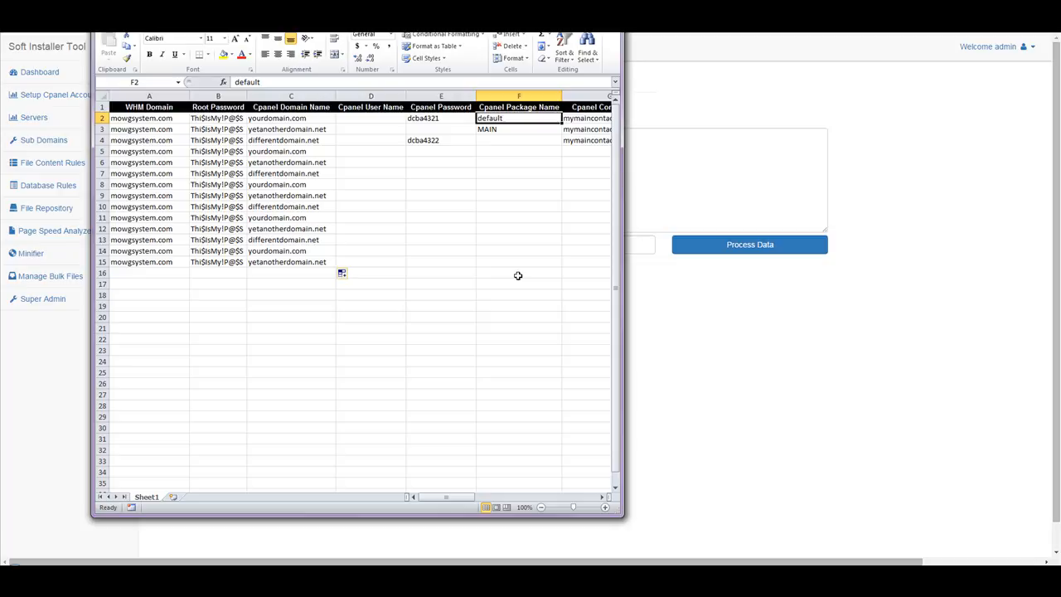
left_click_drag(527, 122, 572, 270)
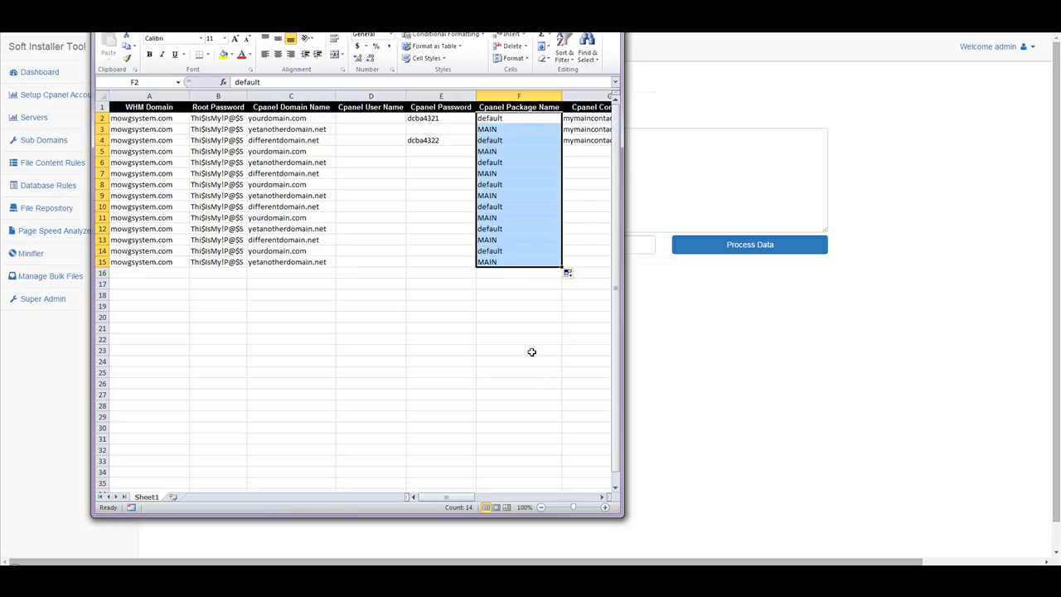
left_click(533, 350)
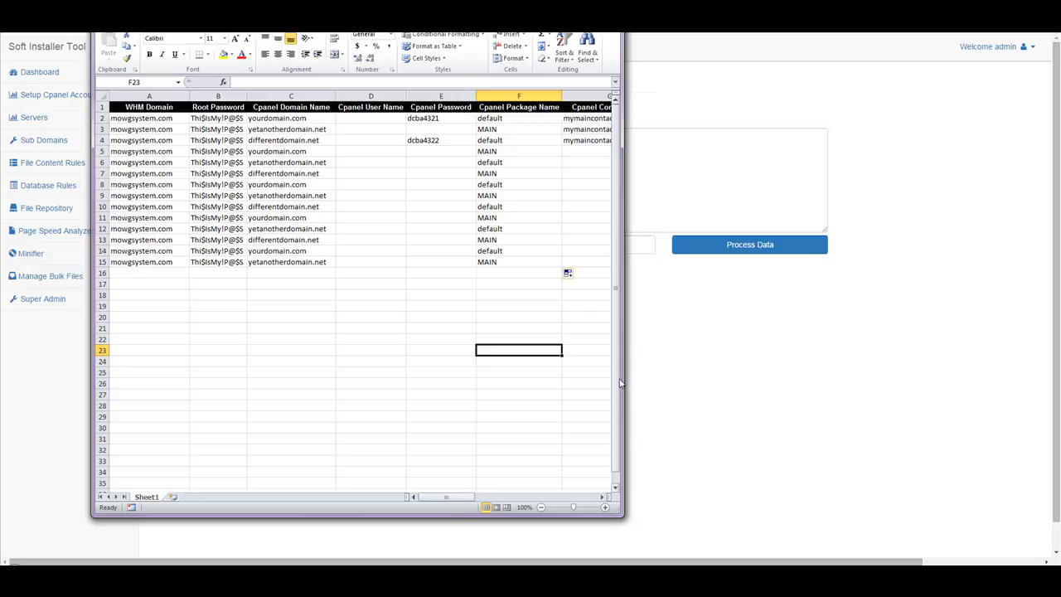
left_click_drag(628, 382, 923, 380)
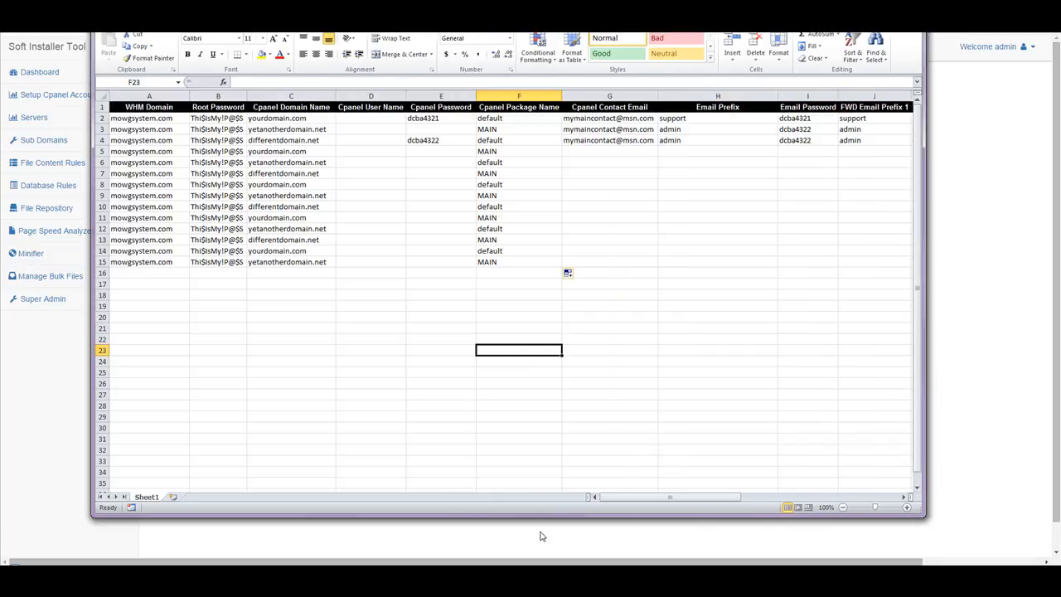
left_click_drag(627, 498, 678, 502)
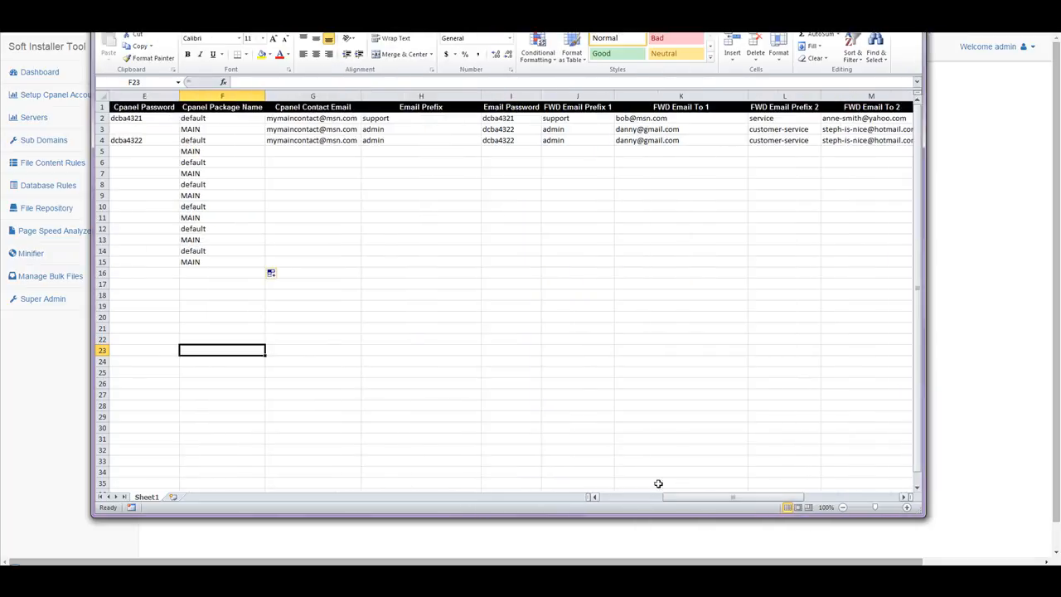
left_click_drag(315, 118, 326, 263)
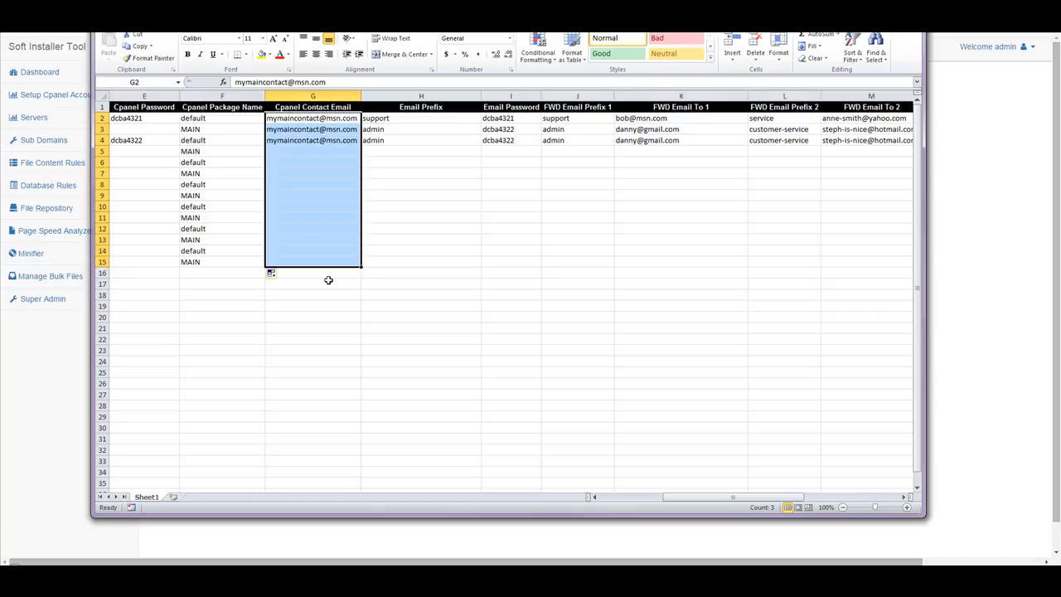
left_click_drag(696, 500, 633, 497)
left_click(307, 153)
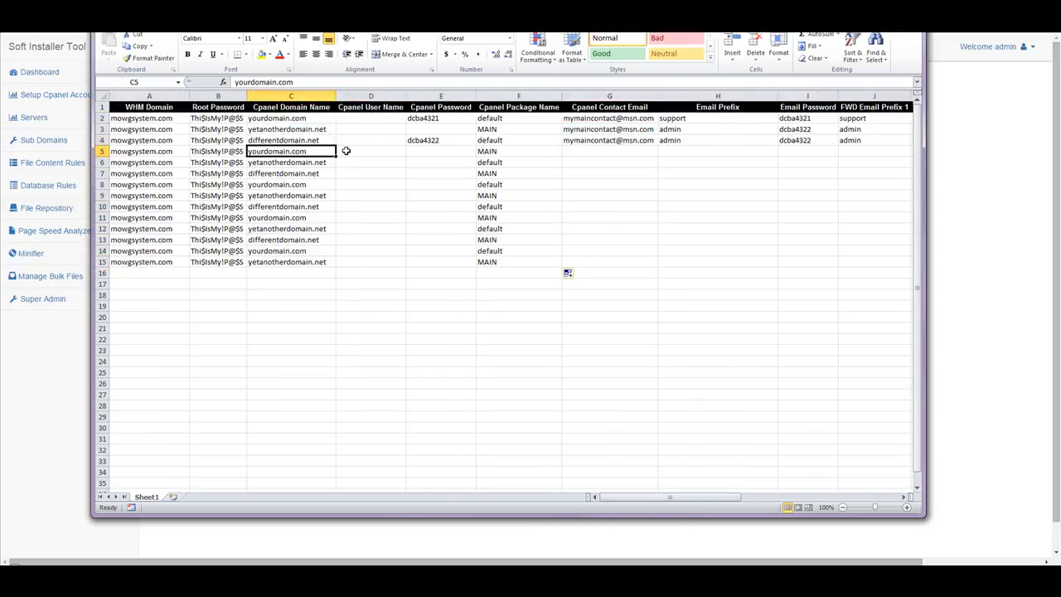
left_click(273, 140)
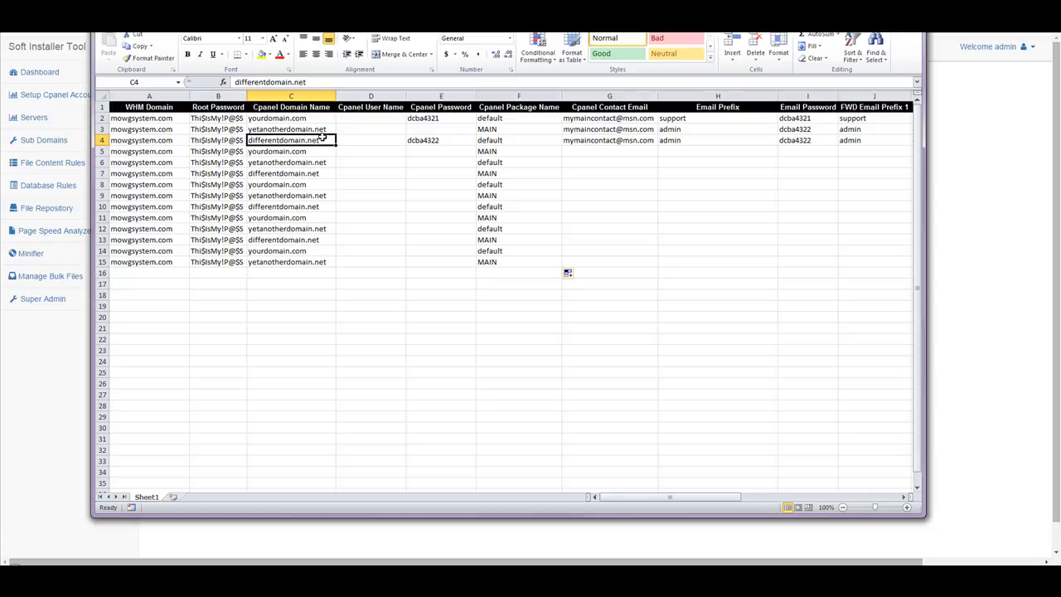
left_click(596, 140)
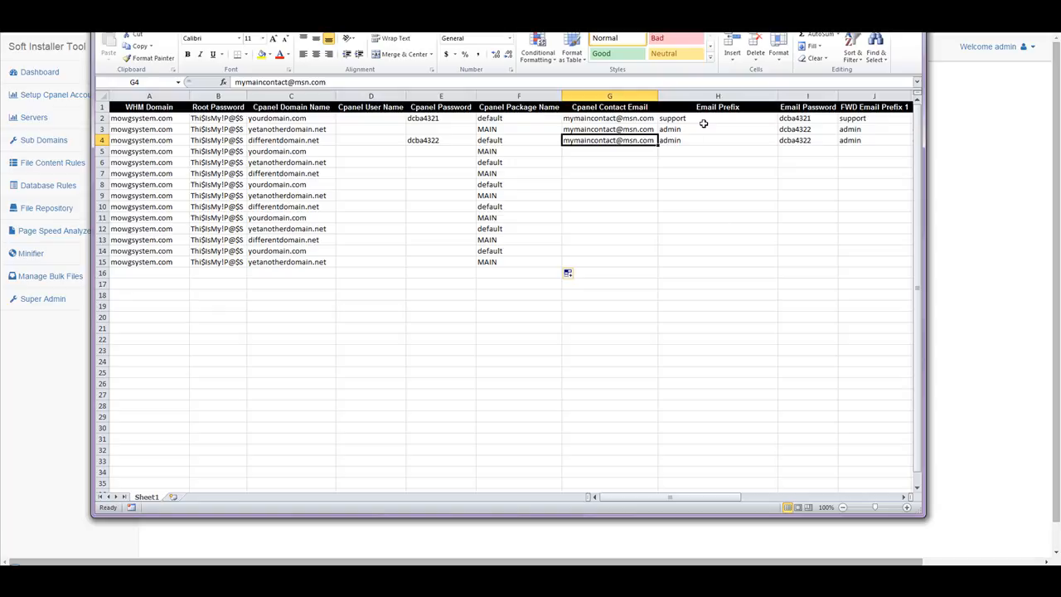
left_click_drag(705, 118, 710, 142)
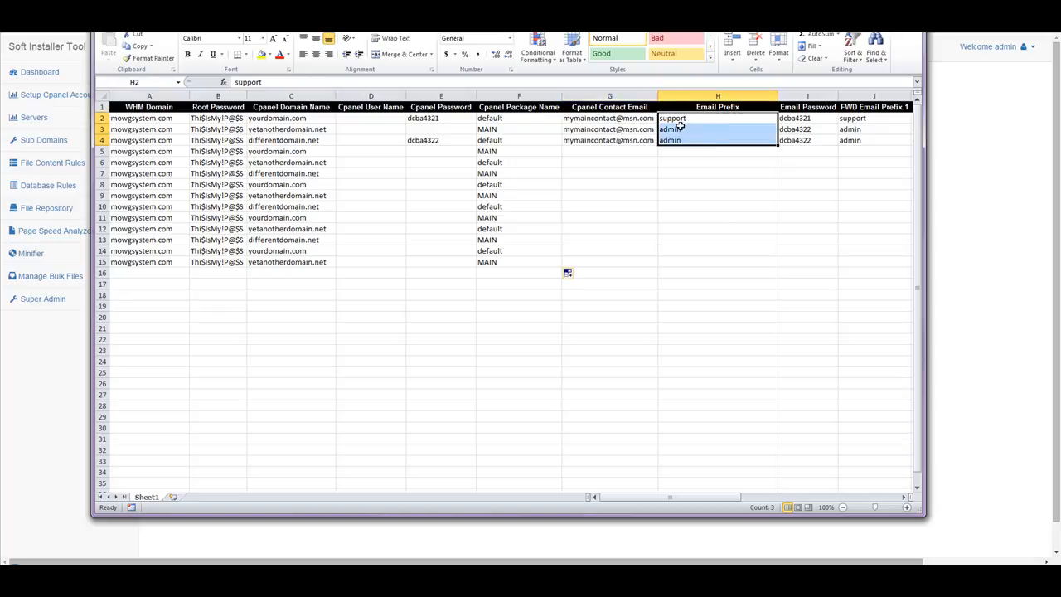
left_click(269, 121)
left_click(692, 118)
left_click(271, 118)
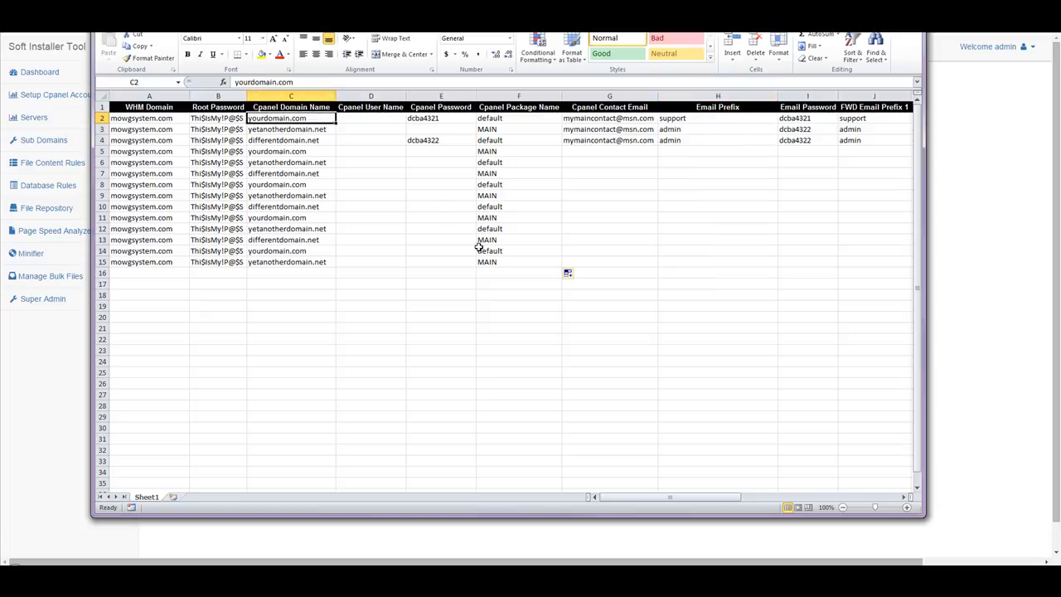
left_click(701, 130)
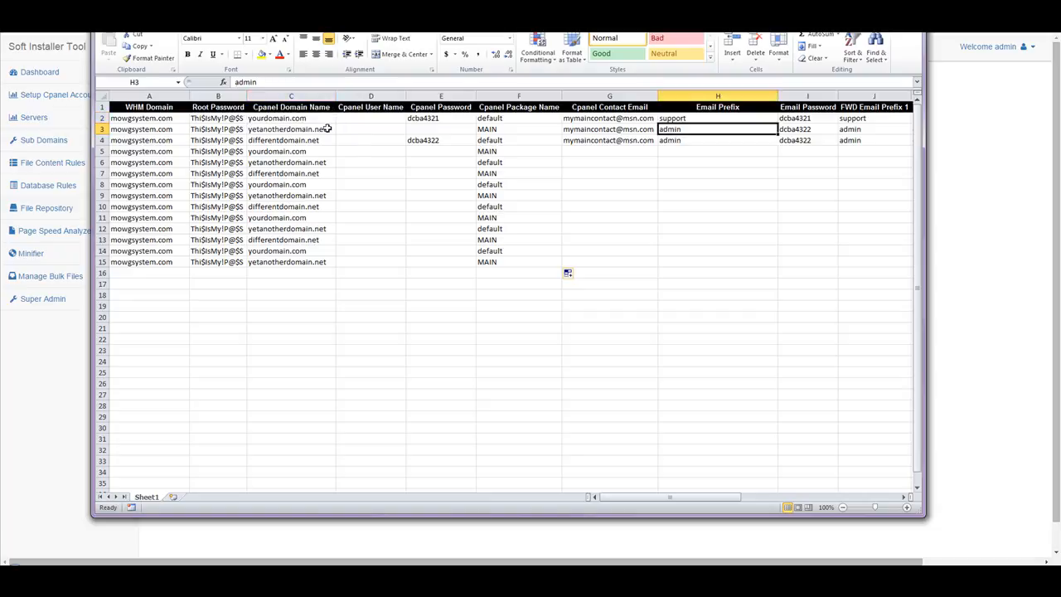
left_click(275, 129)
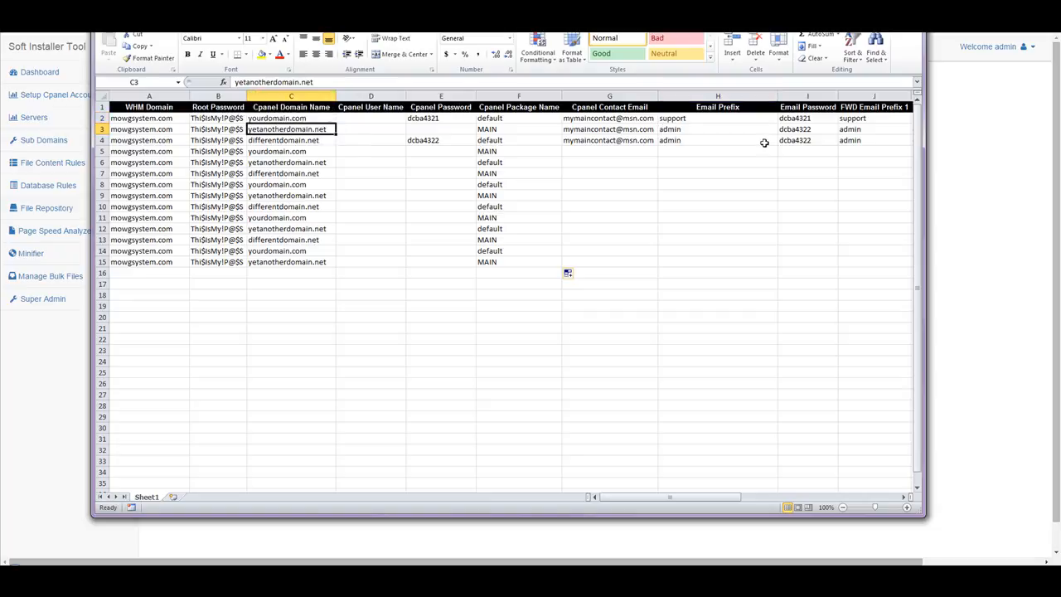
left_click(704, 141)
left_click(287, 142)
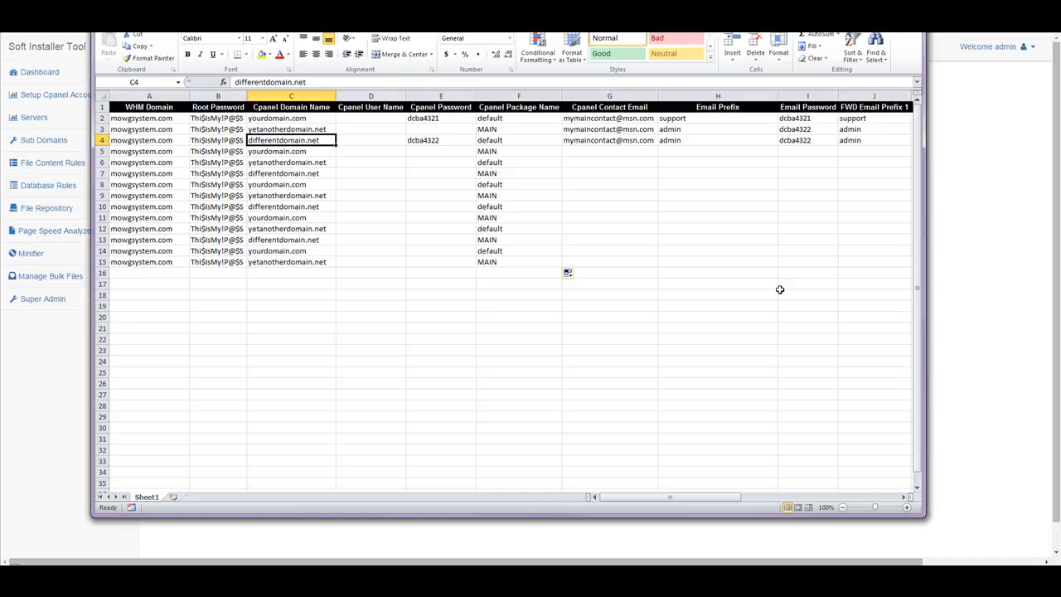
left_click_drag(720, 118, 715, 260)
left_click_drag(253, 118, 278, 259)
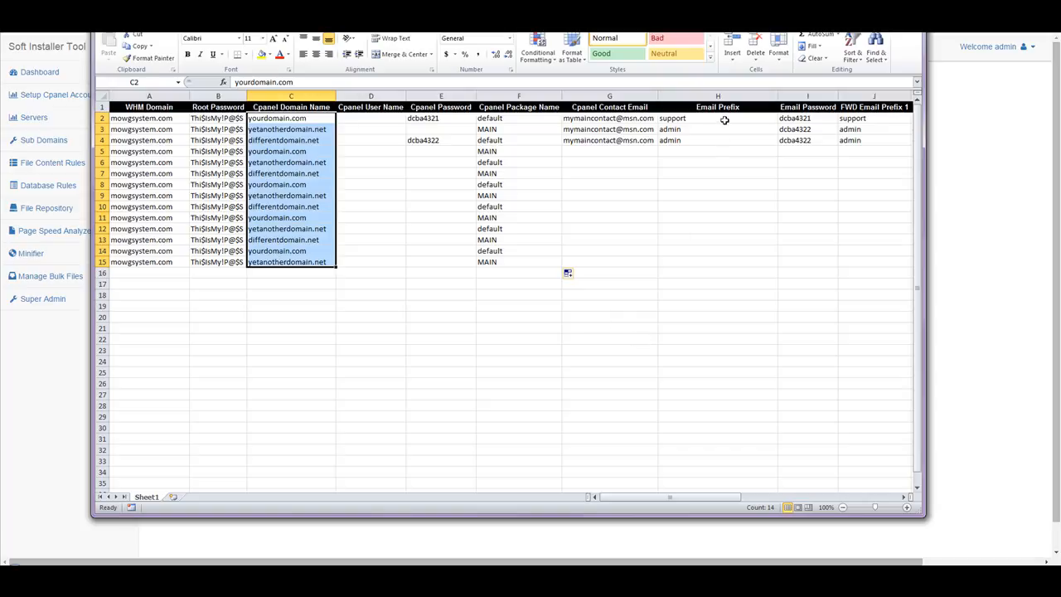
left_click_drag(724, 120, 840, 235)
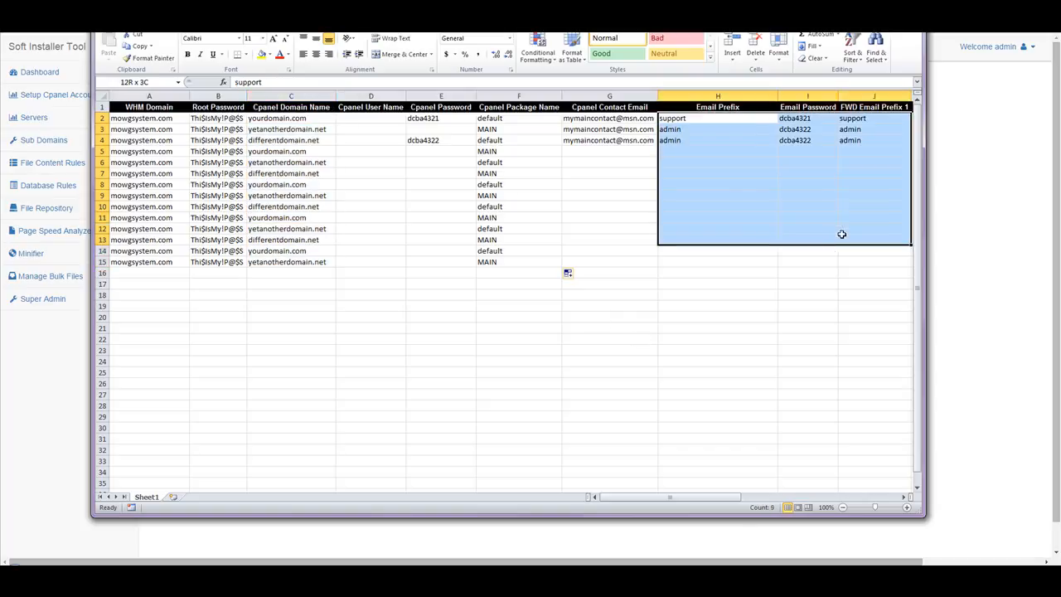
left_click(734, 298)
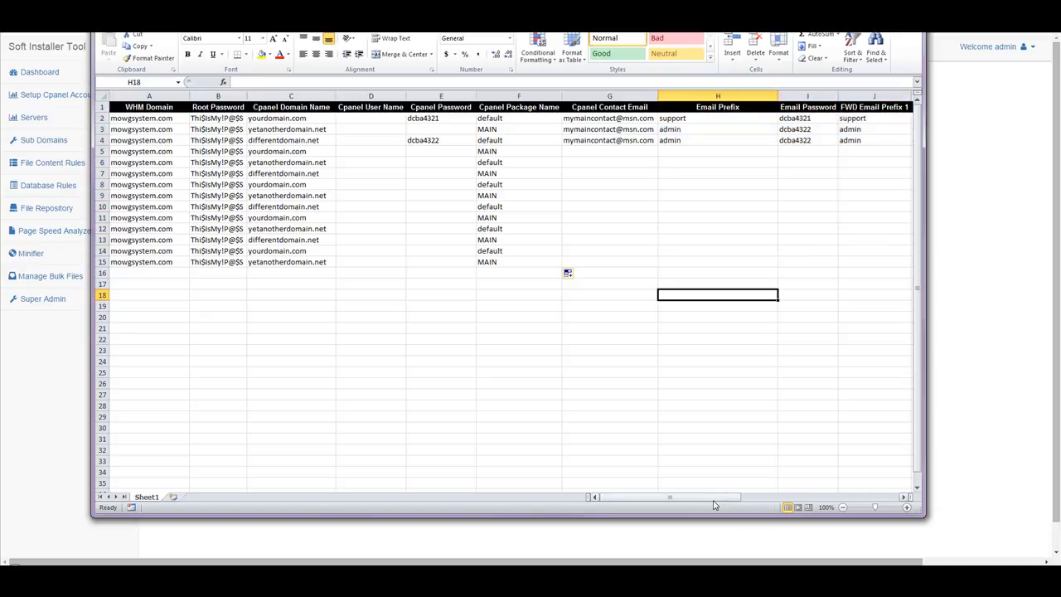
left_click(731, 121)
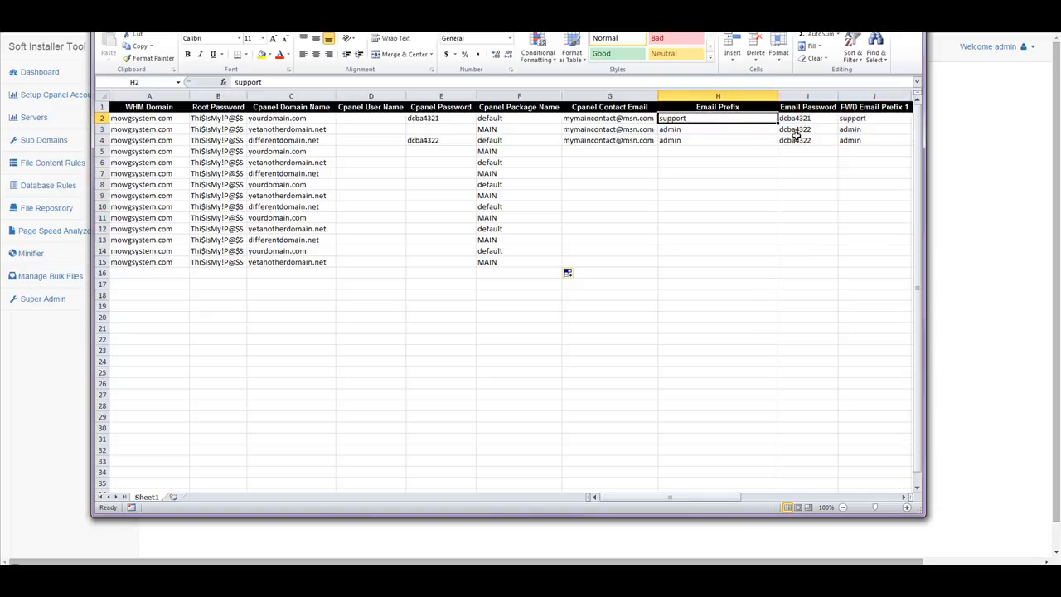
Copy 'support' from H2 down the Email Prefix column to H15.
left_click_drag(776, 123, 779, 270)
left_click(455, 401)
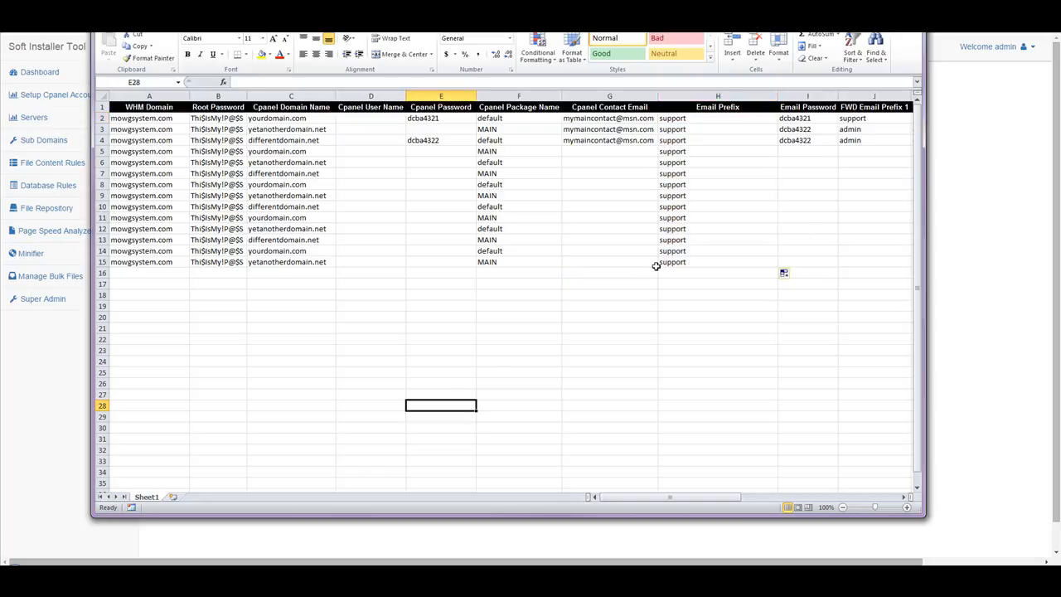
left_click_drag(696, 501, 724, 503)
Review the row 2 domain, user name, cPanel password, prefix and email password cells.
left_click(673, 117)
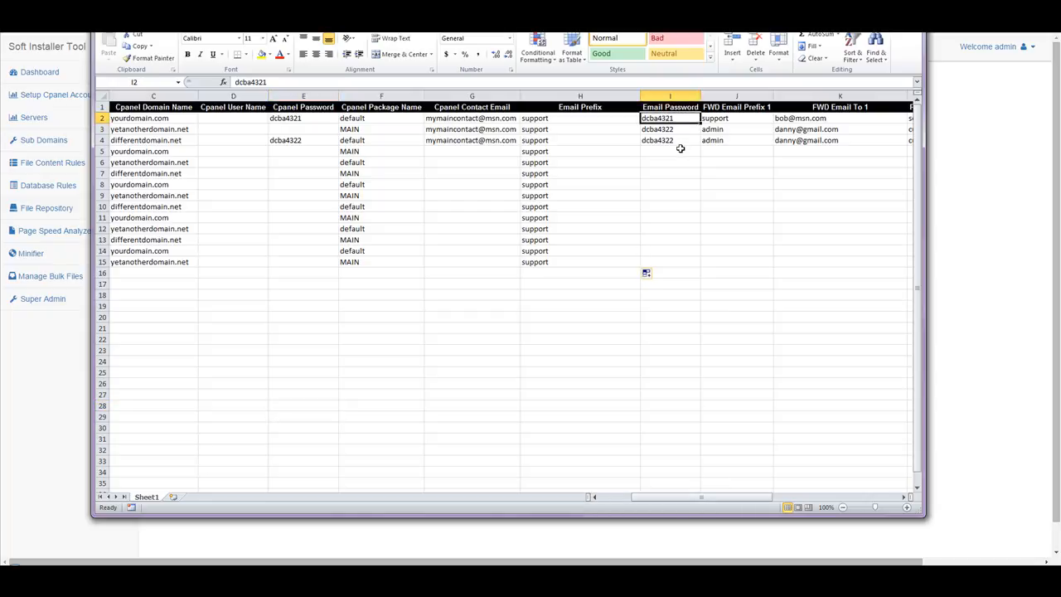
left_click(154, 119)
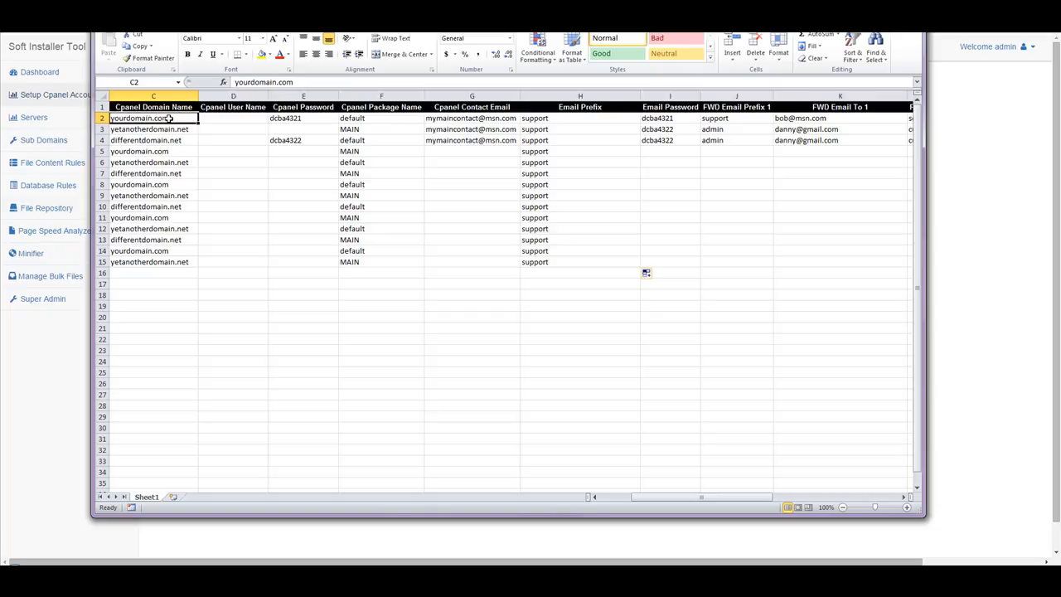
left_click(220, 118)
left_click(298, 117)
left_click(232, 118)
left_click(286, 117)
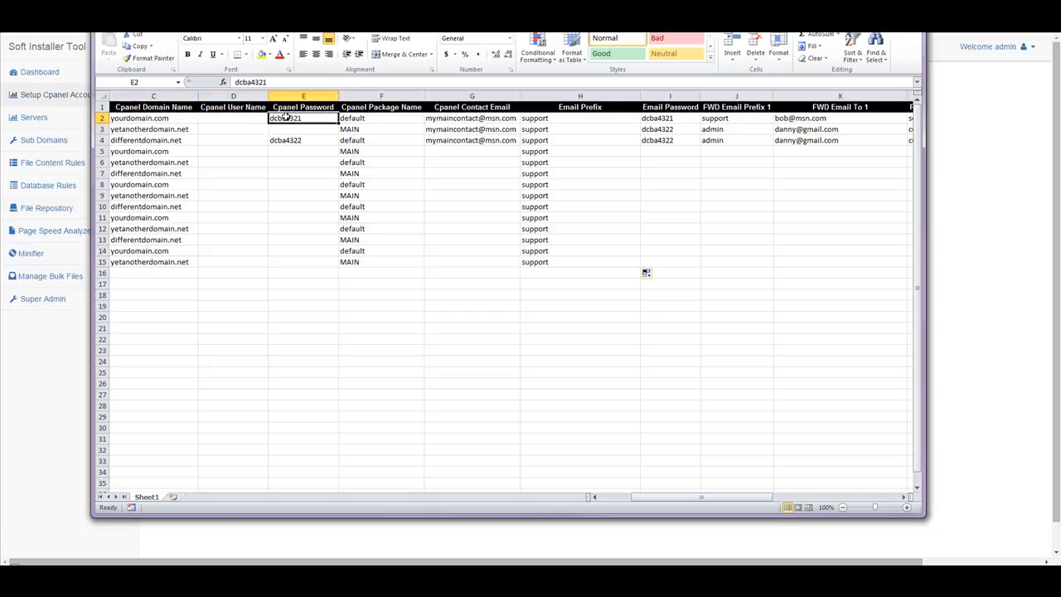
left_click(160, 118)
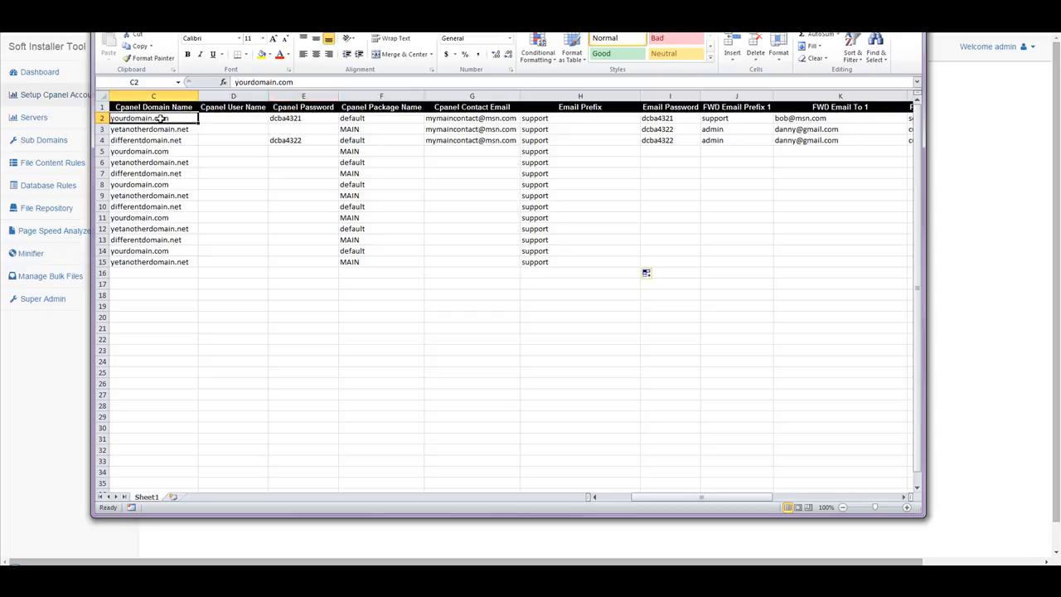
left_click(587, 120)
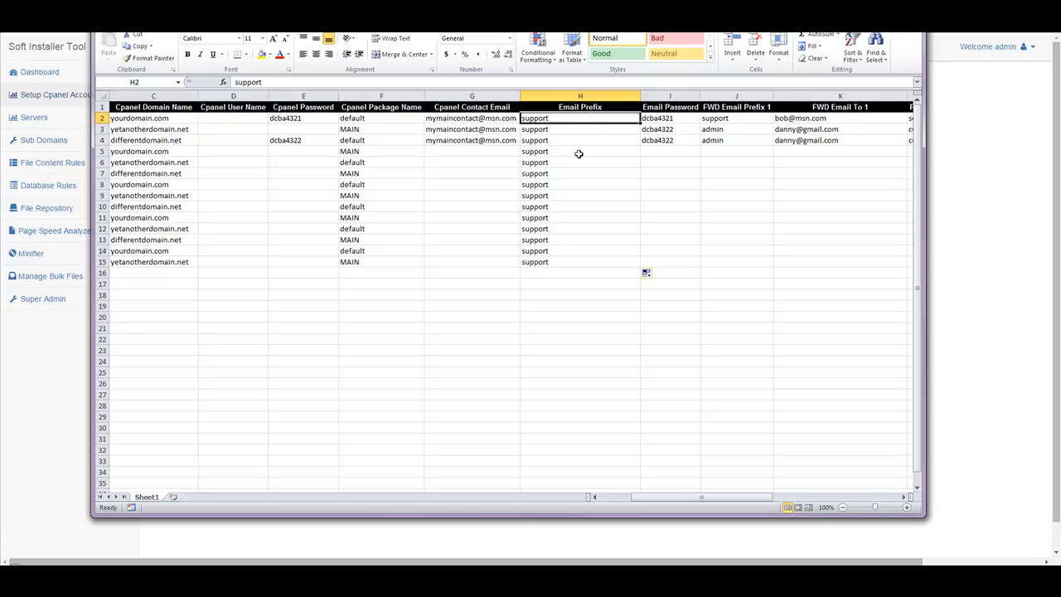
left_click(142, 121)
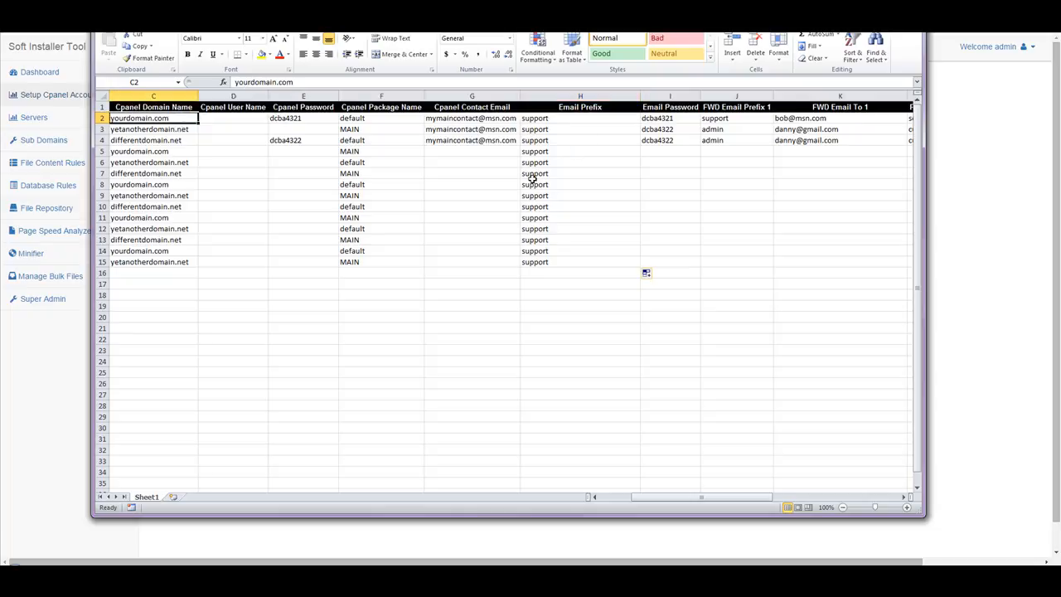
left_click(601, 118)
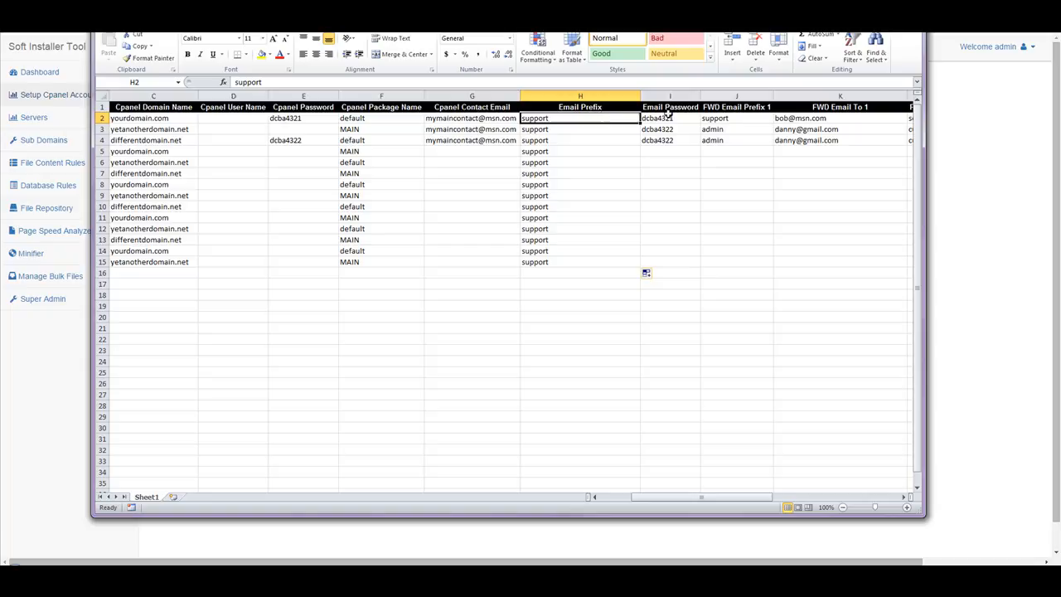
left_click_drag(668, 117, 687, 221)
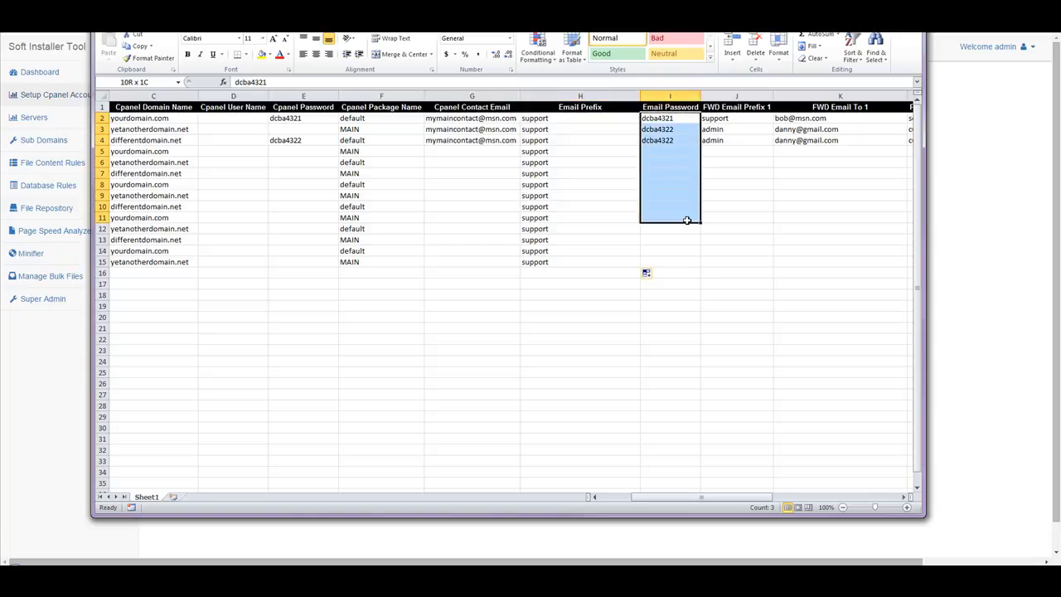
left_click(300, 117)
Autofill numbered Cpanel passwords down to E15 and paste them into Email Password starting at I2.
left_click_drag(336, 124, 326, 266)
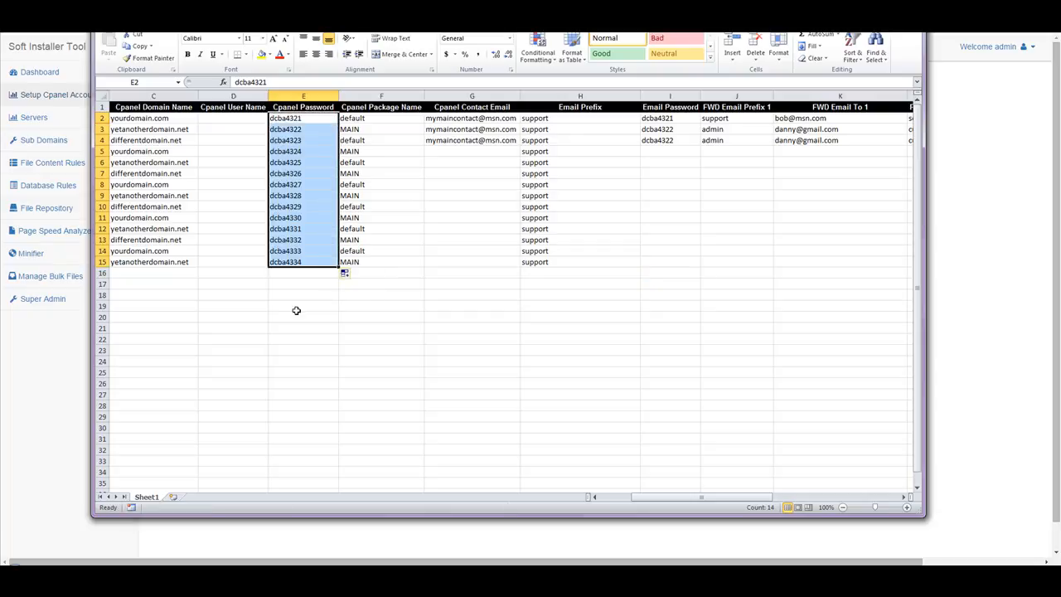
right_click(302, 164)
left_click(345, 184)
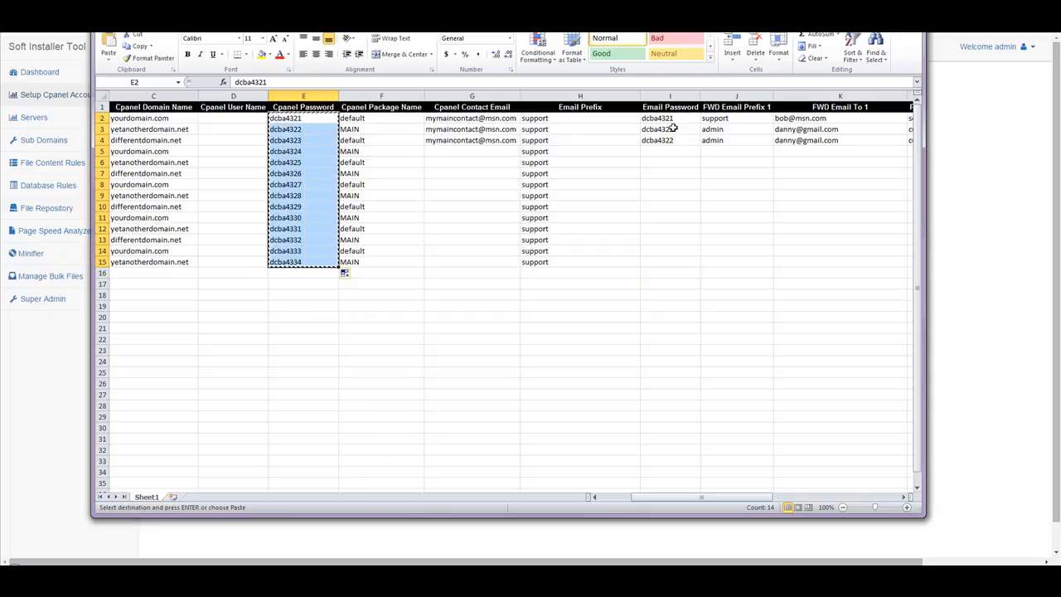
right_click(671, 118)
left_click(692, 159)
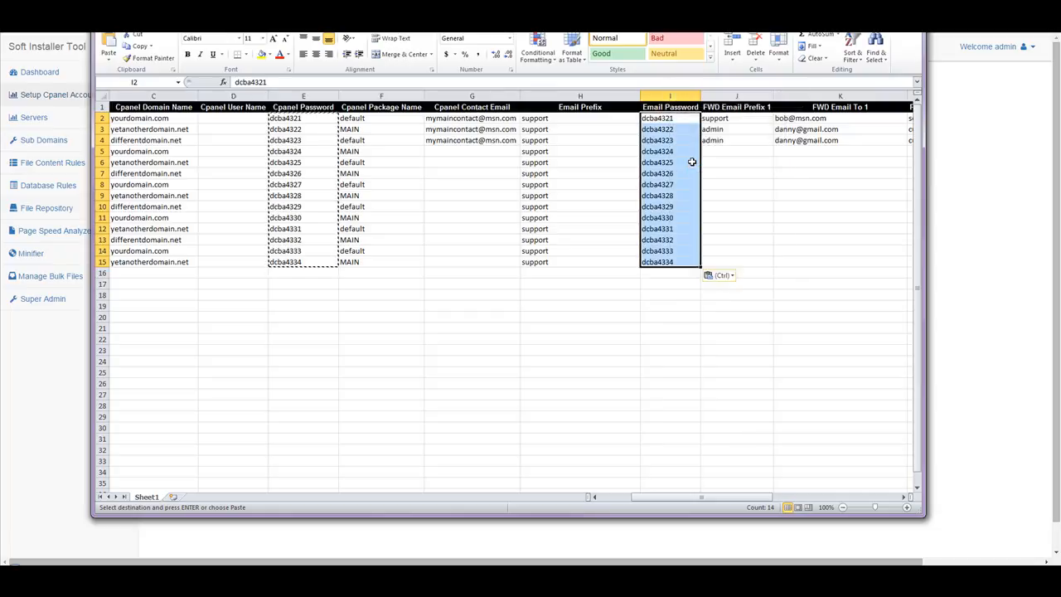
left_click(623, 307)
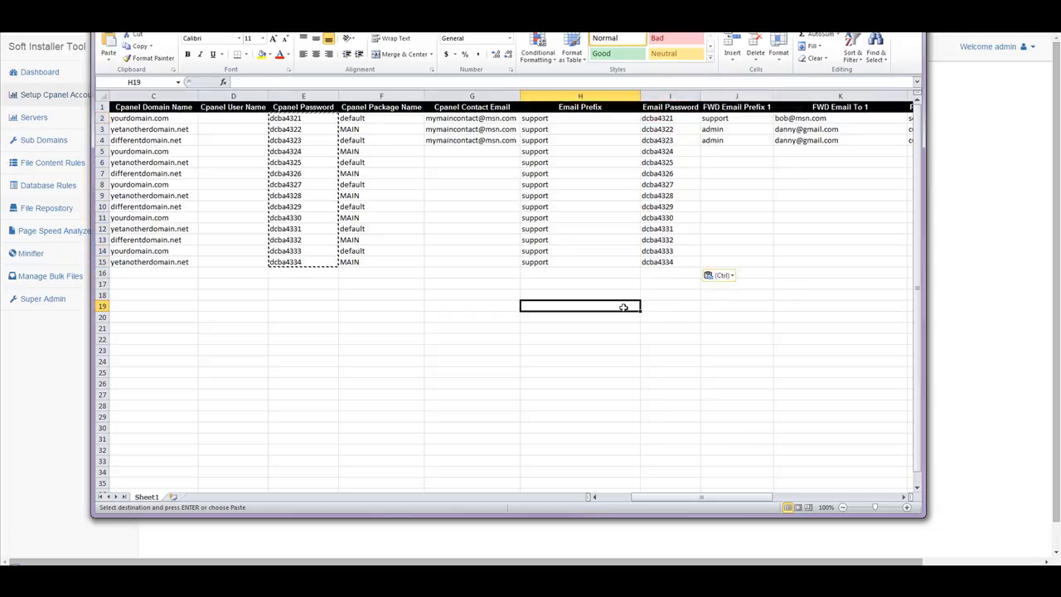
double_click(624, 307)
left_click(477, 328)
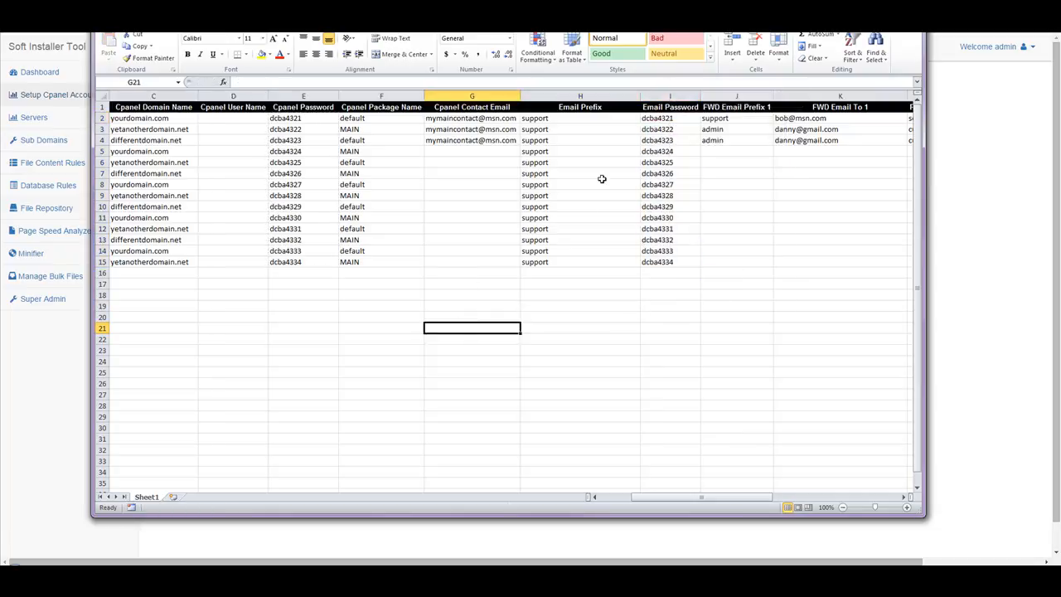
left_click(310, 119)
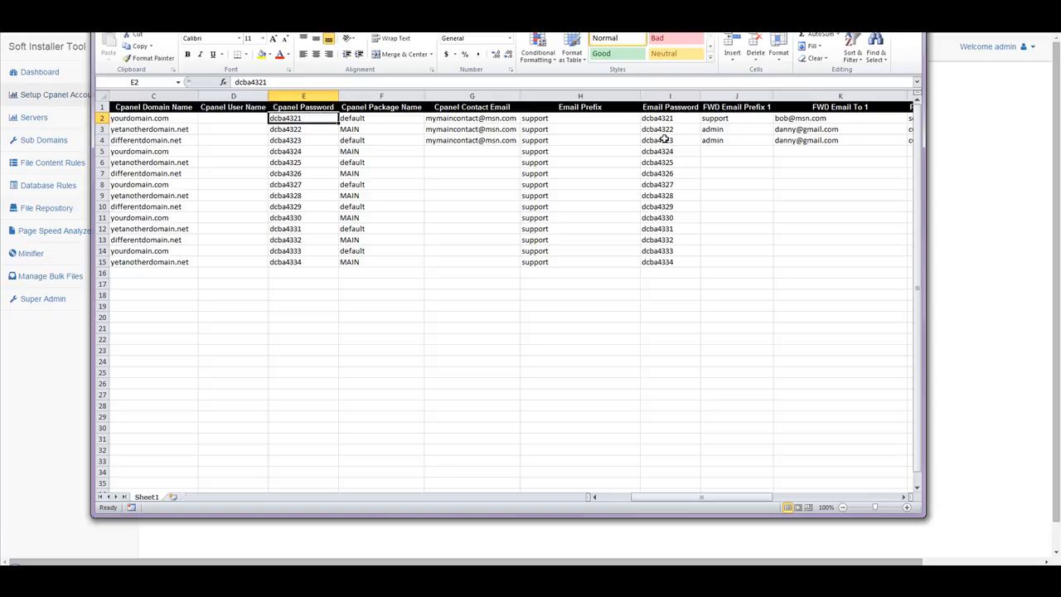
Copy 'support' from J2 down the FWD Email Prefix 1 column to J15.
left_click_drag(701, 499, 754, 502)
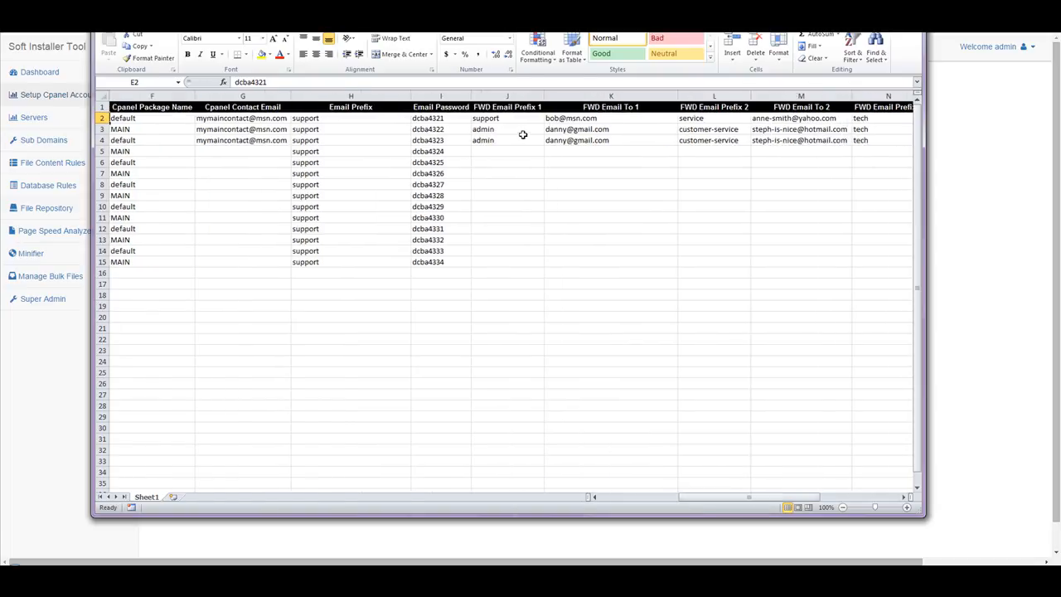
left_click_drag(365, 117, 353, 258)
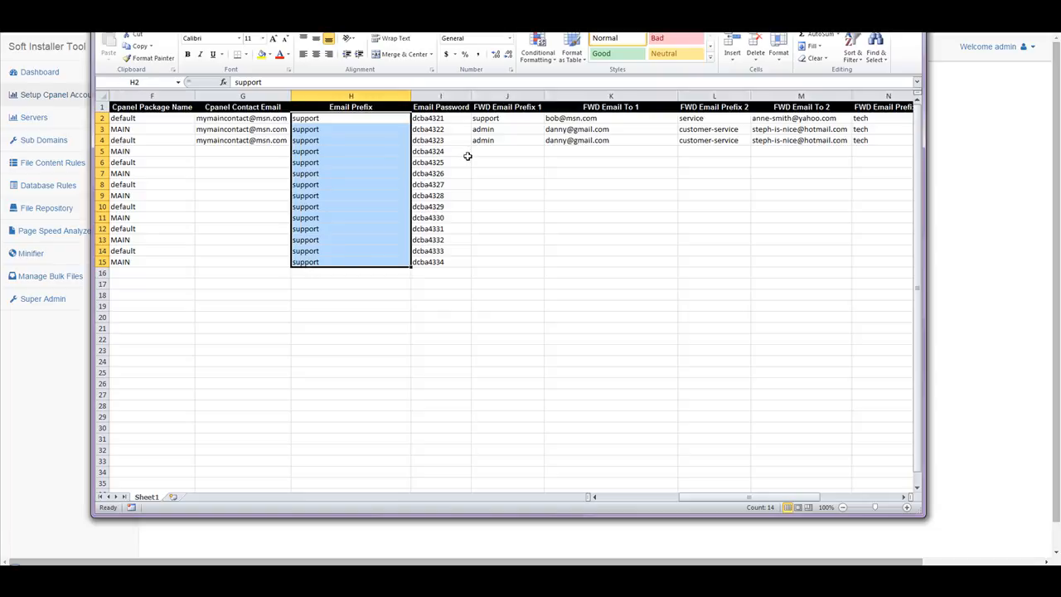
left_click(513, 120)
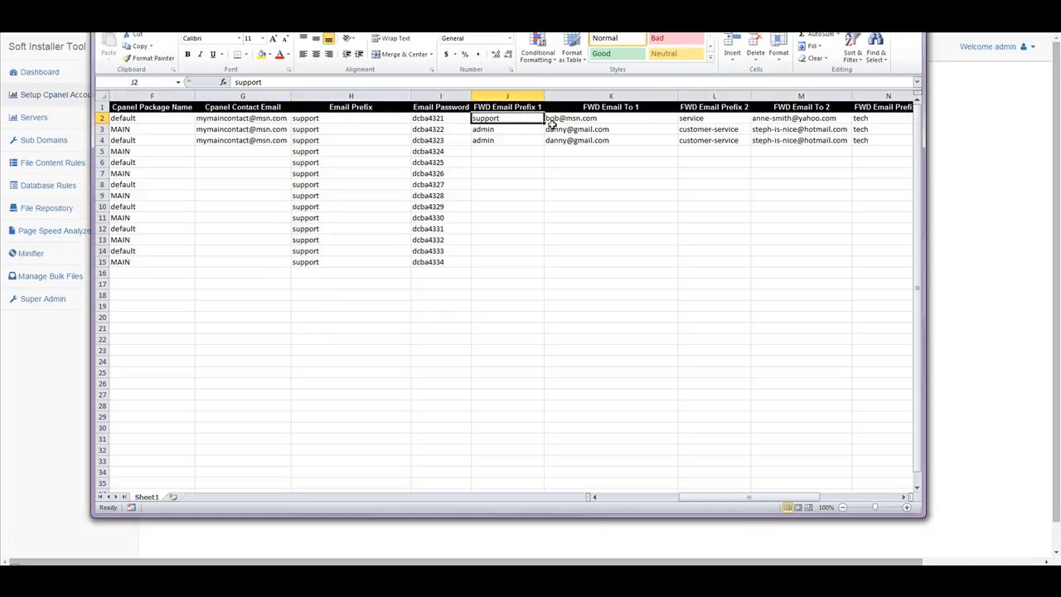
left_click_drag(543, 124, 547, 267)
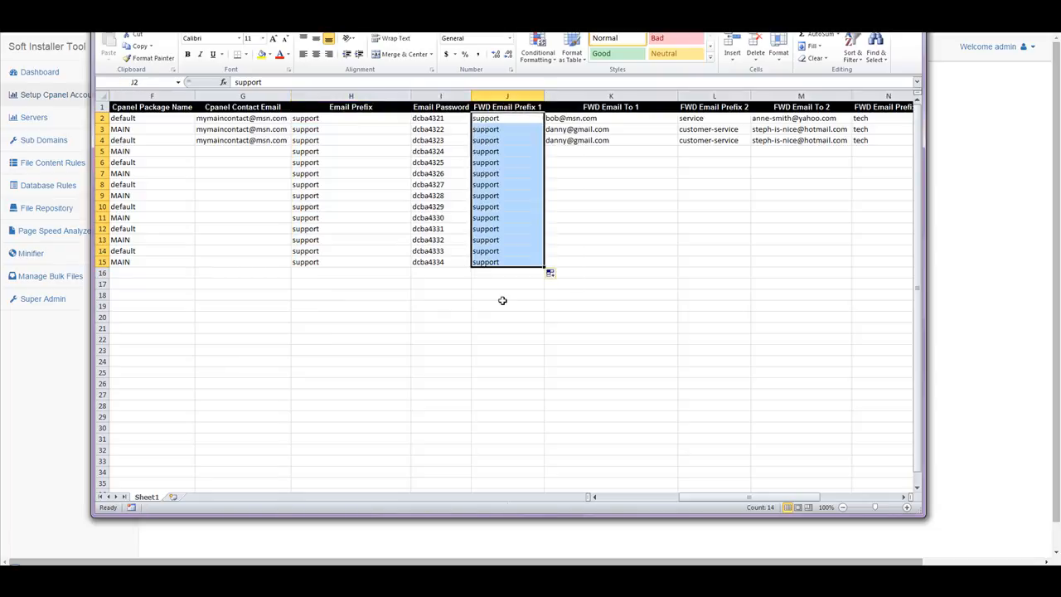
left_click(503, 303)
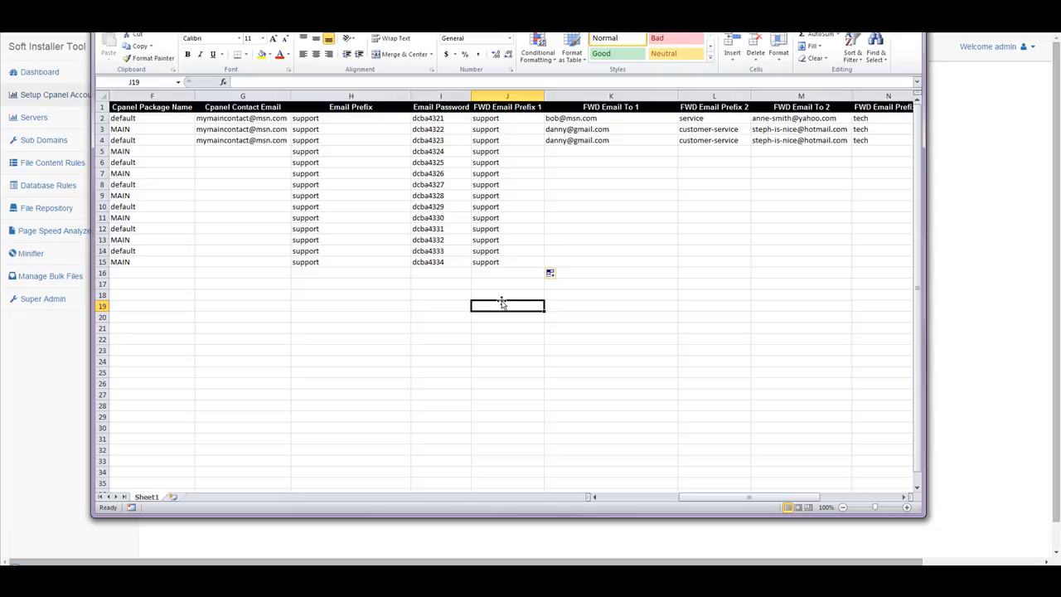
mouse_move(232, 121)
left_mouse_down()
mouse_move(234, 163)
mouse_move(234, 137)
left_mouse_up()
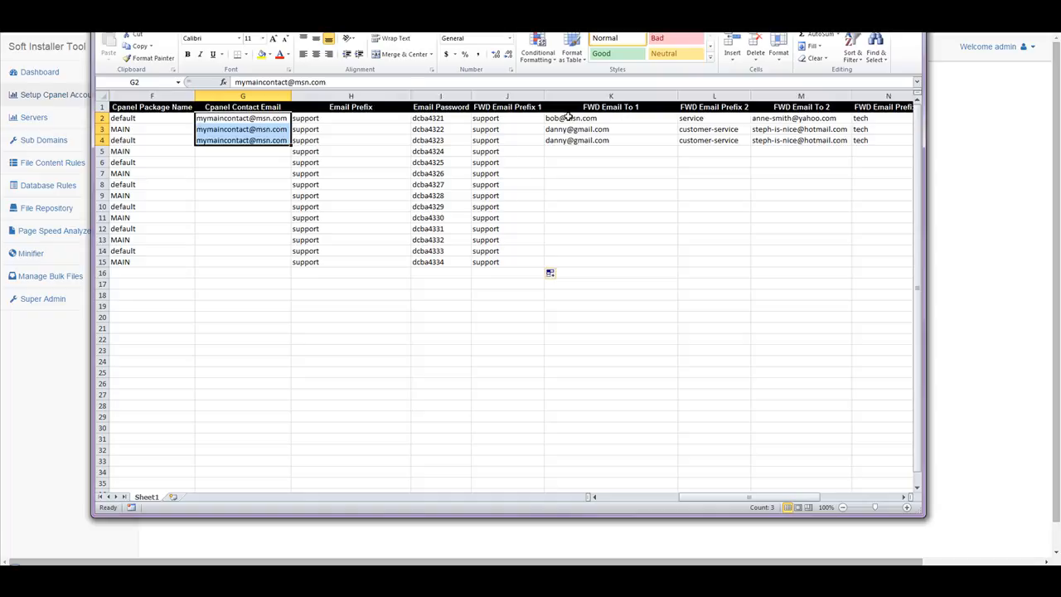
Paste the three FWD Email To 1 addresses into G2:G4 and fill them down to G15.
left_click_drag(567, 118, 572, 140)
key("ctrl+c")
left_click(249, 118)
key("ctrl+v")
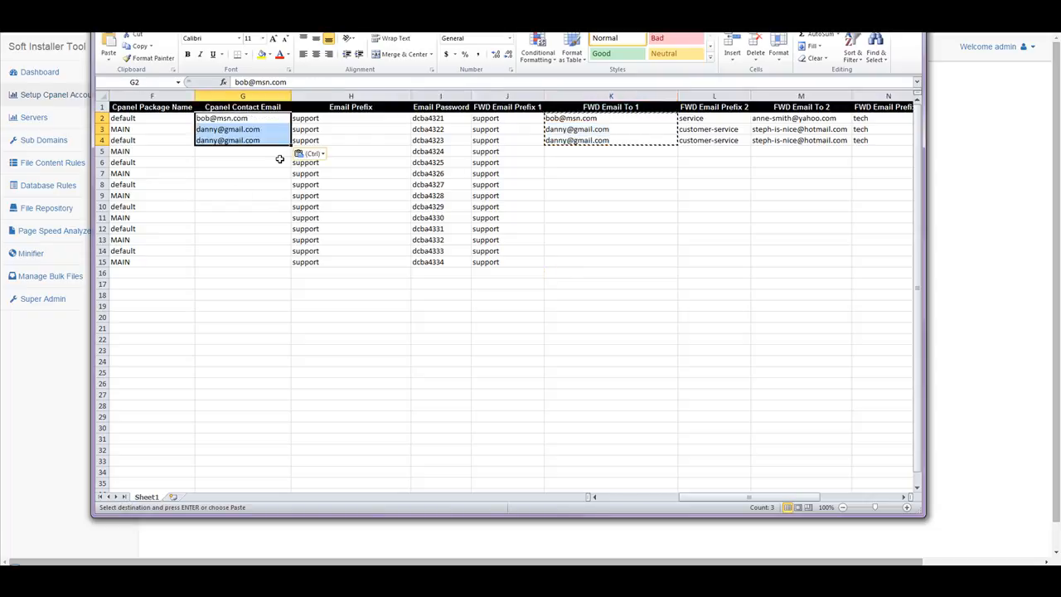
left_click_drag(292, 142, 292, 265)
Copy the filled G2:G15 addresses into FWD Email To 1 starting at K2.
key("ctrl+c")
left_click(551, 118)
key("ctrl+v")
left_click(821, 310)
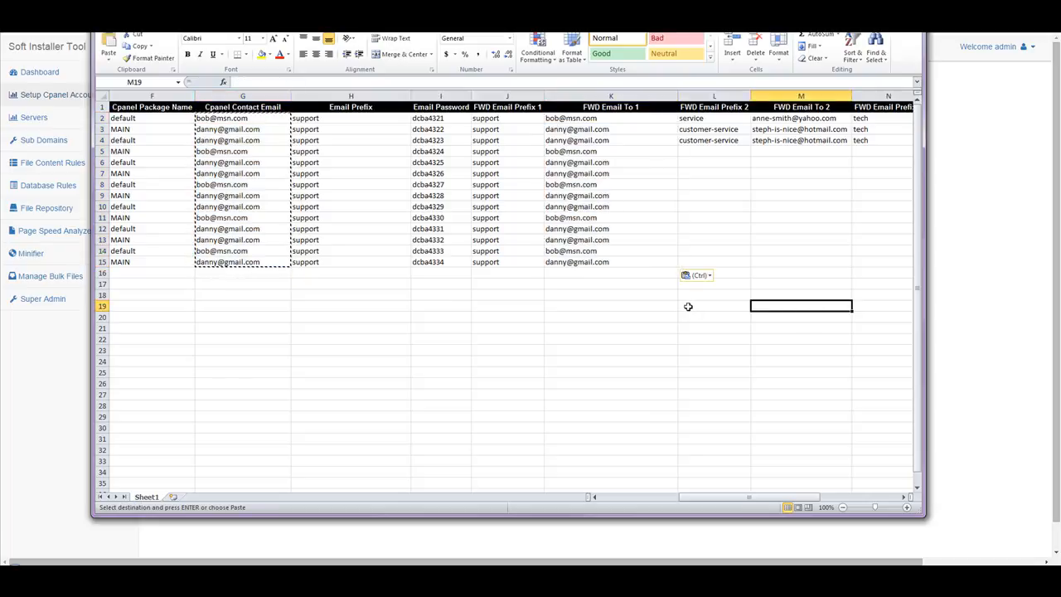
double_click(445, 284)
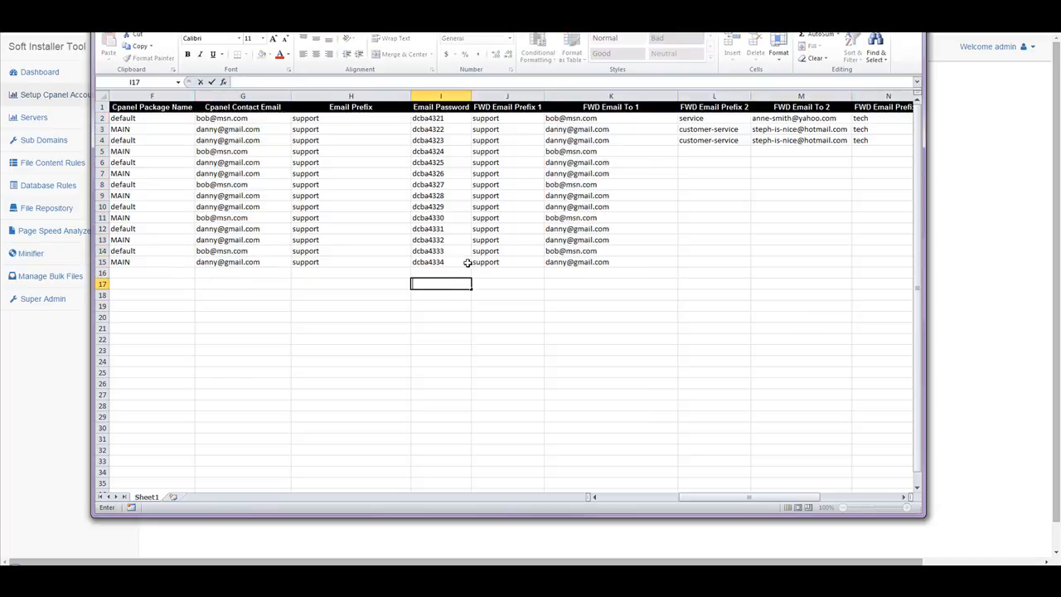
left_click(562, 184)
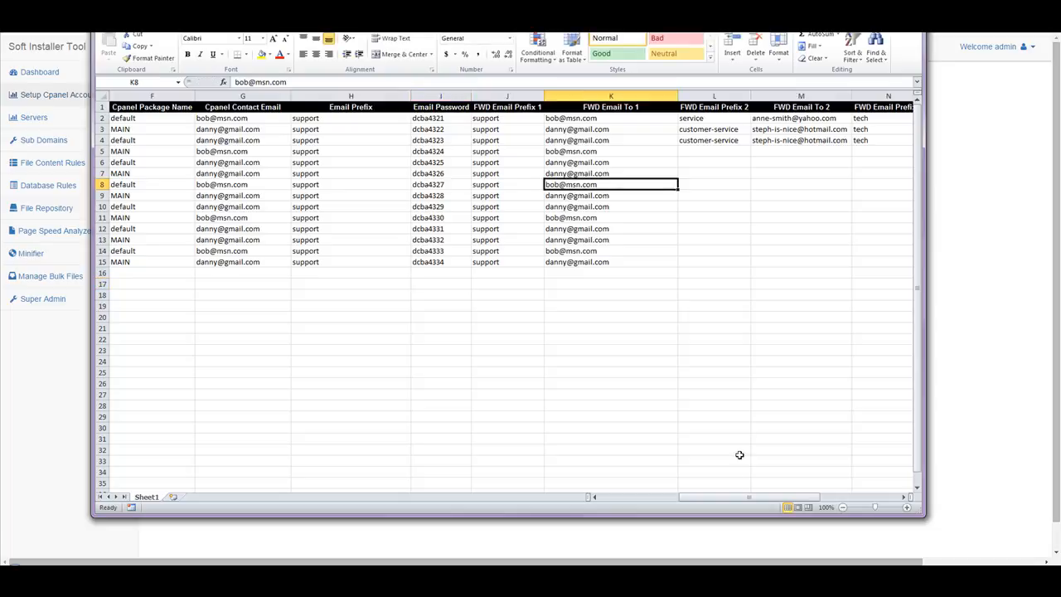
left_click_drag(729, 498, 665, 495)
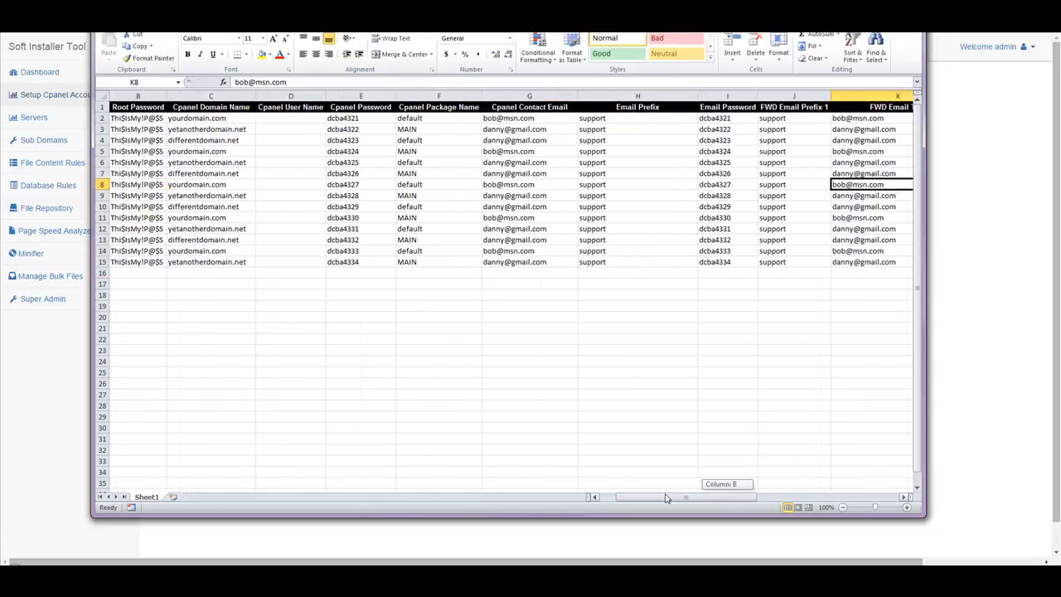
Check the row 8 domain, email prefix and forwarding address values.
left_click(209, 184)
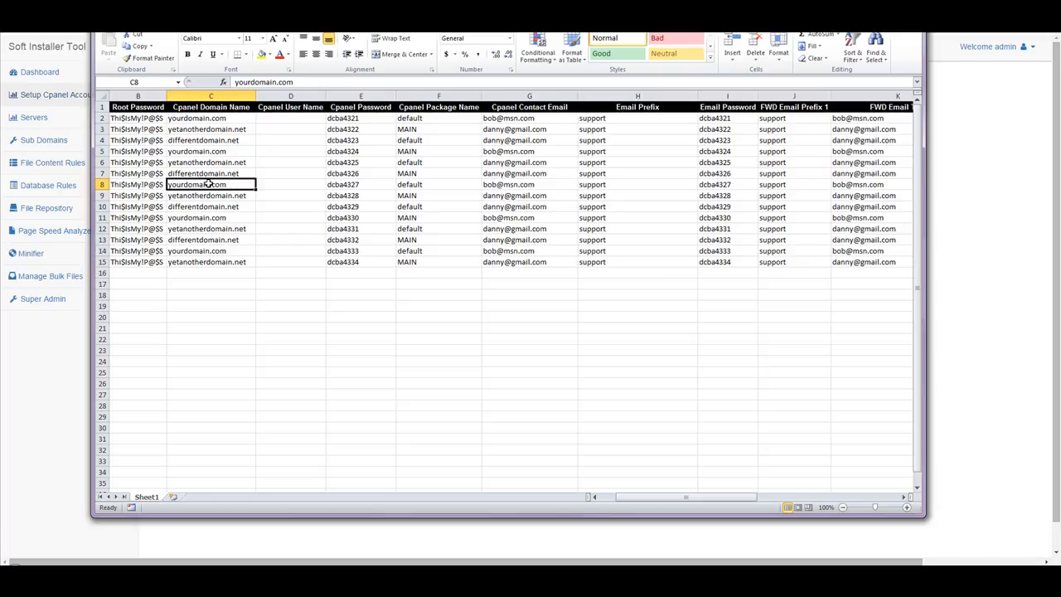
left_click(614, 184)
left_click(213, 184)
left_click_drag(668, 497, 702, 499)
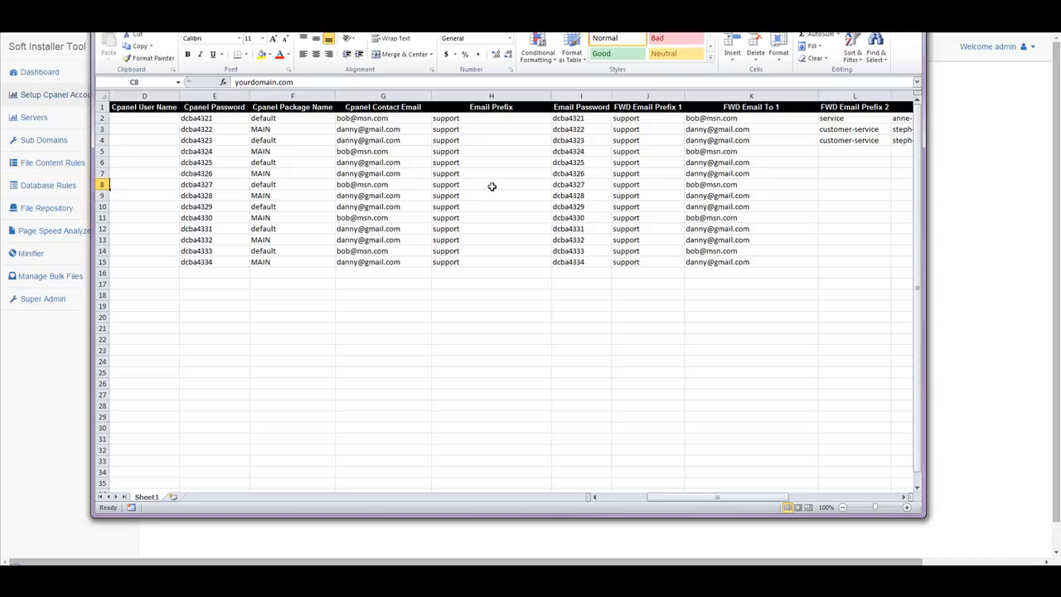
left_click(729, 184)
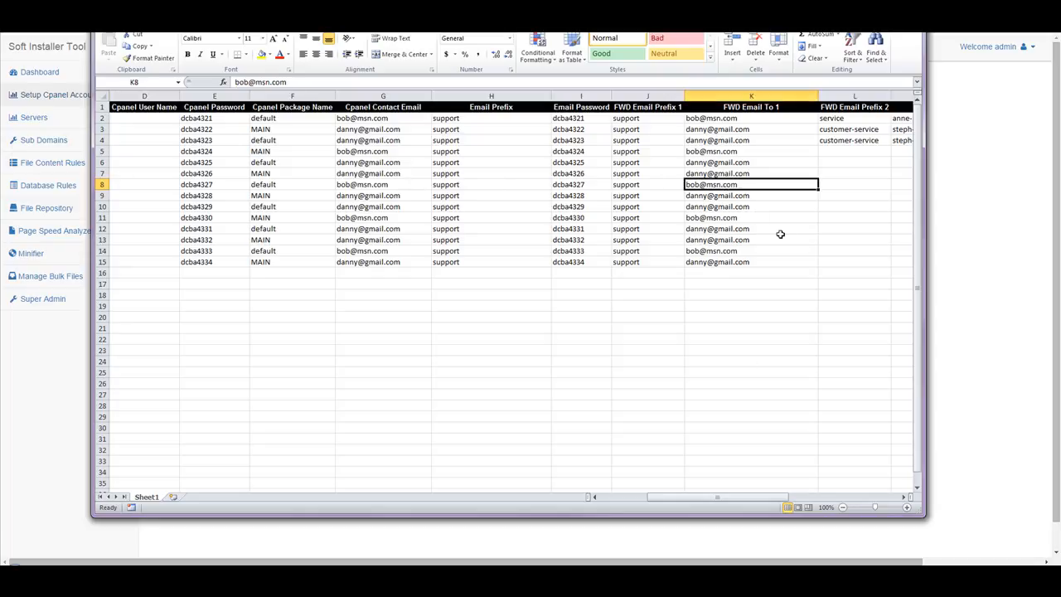
left_click_drag(709, 497, 790, 494)
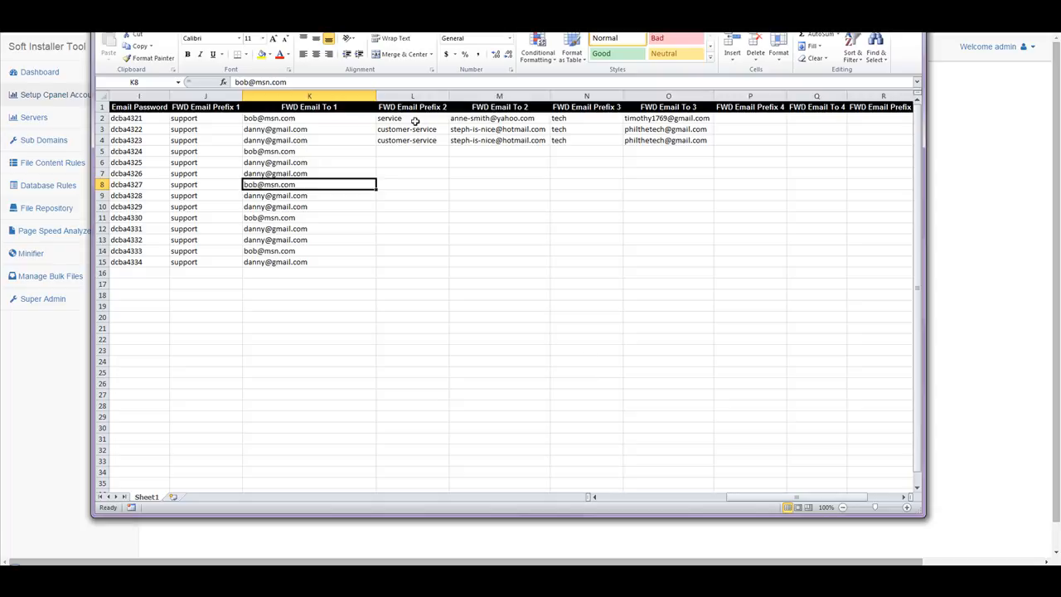
Review the FWD Email Prefix 2–5 and forwarding address columns, then close the workbook with Alt+F4.
left_click_drag(413, 121, 426, 140)
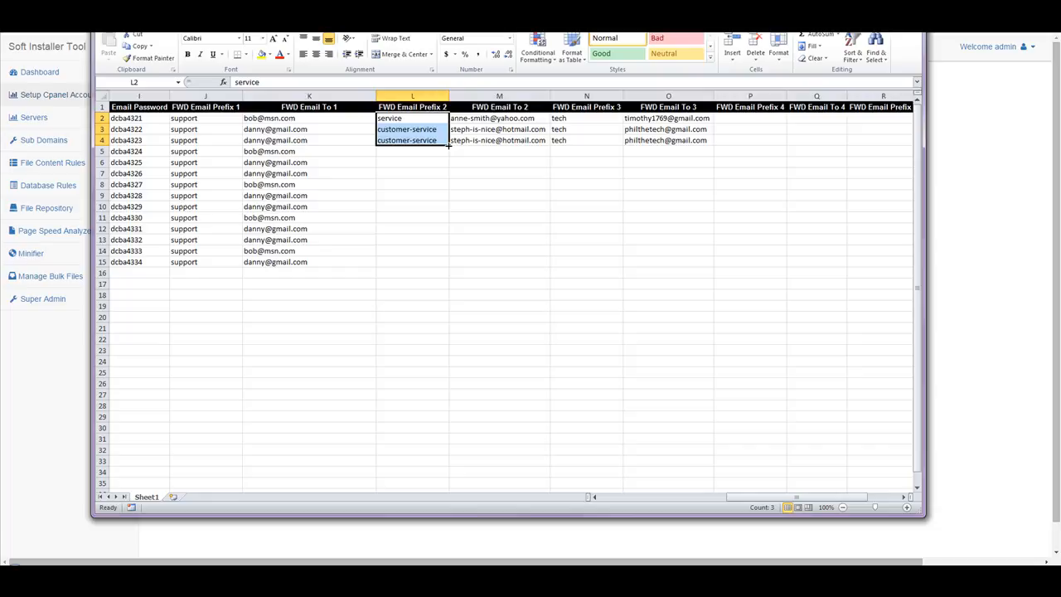
left_click(222, 119)
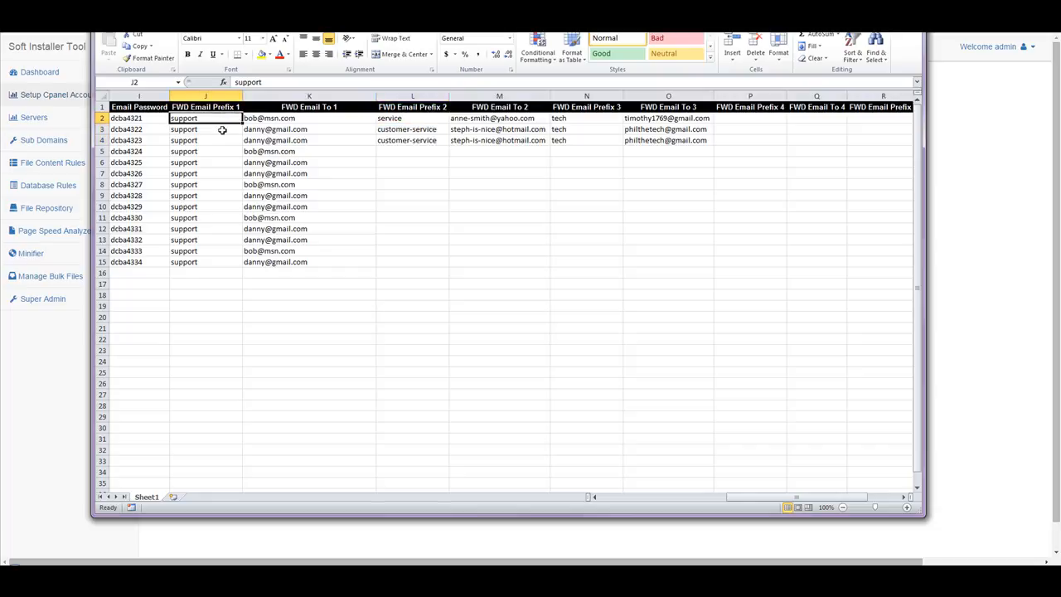
left_click(412, 118)
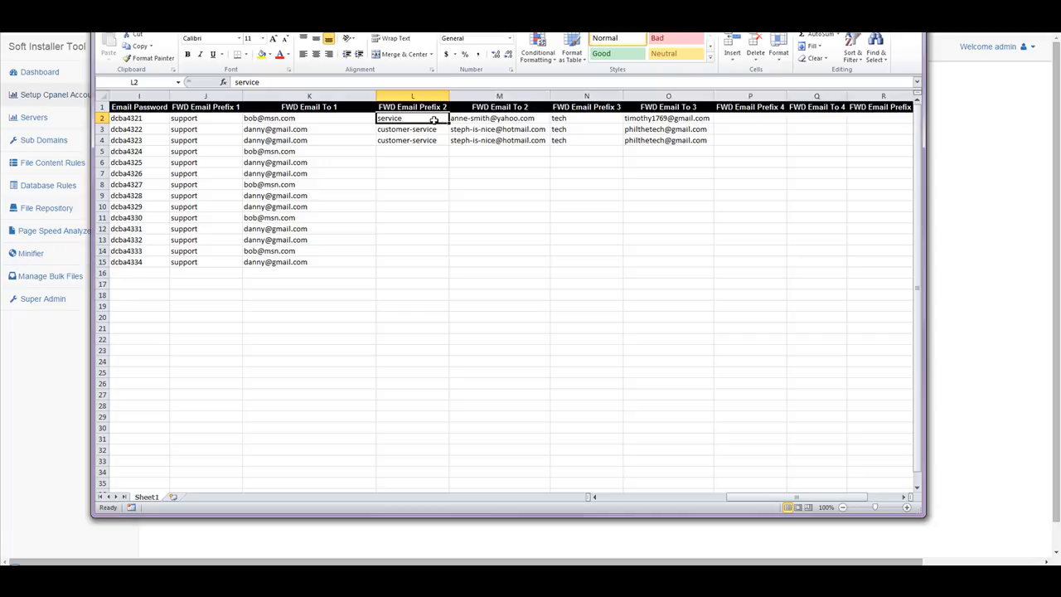
left_click_drag(421, 118, 421, 263)
left_click_drag(567, 113, 572, 276)
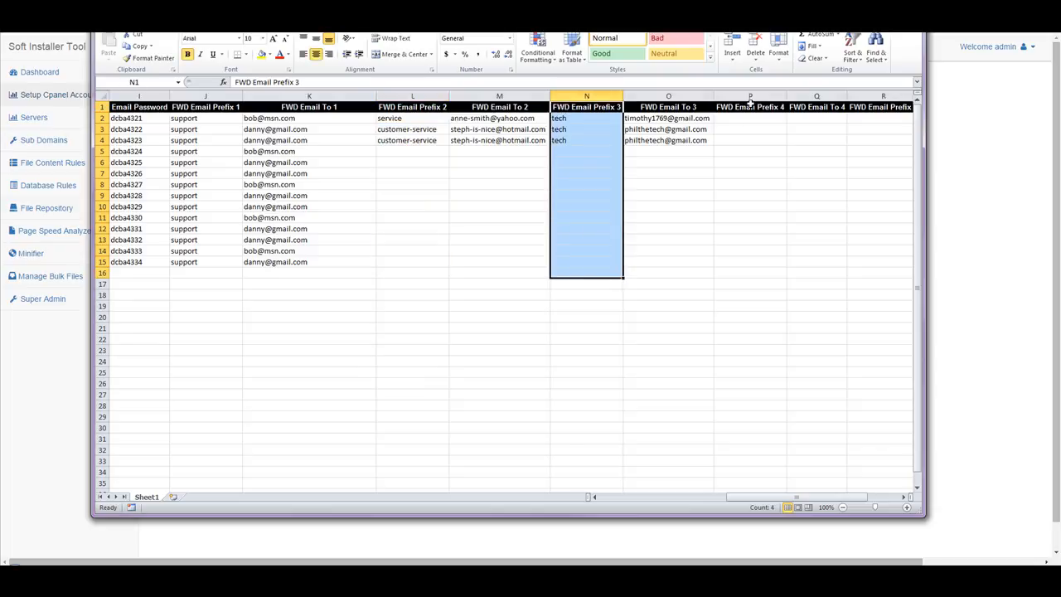
left_click_drag(756, 121, 756, 253)
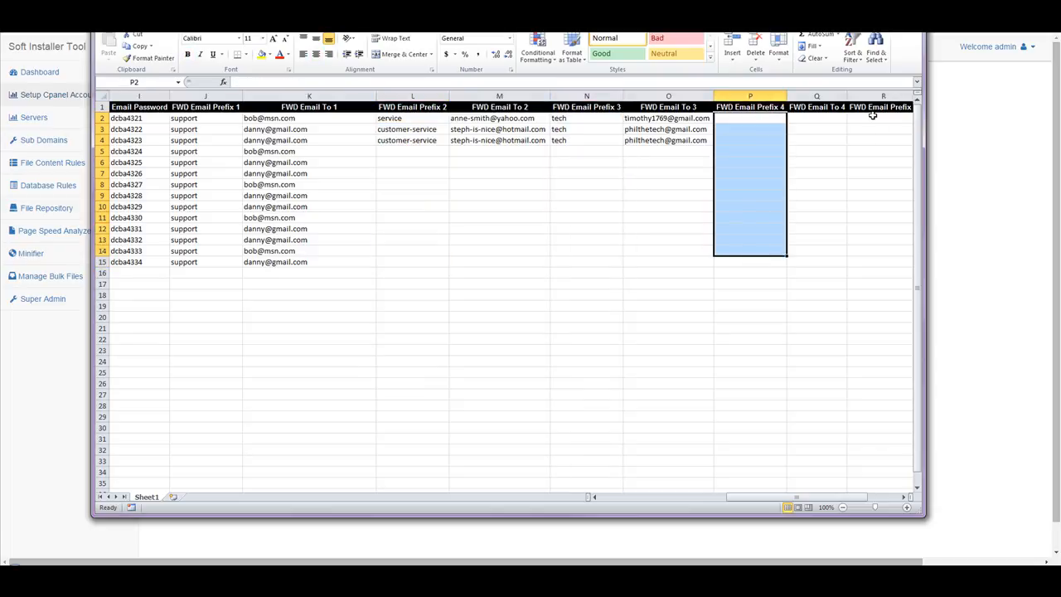
left_click_drag(874, 117, 864, 237)
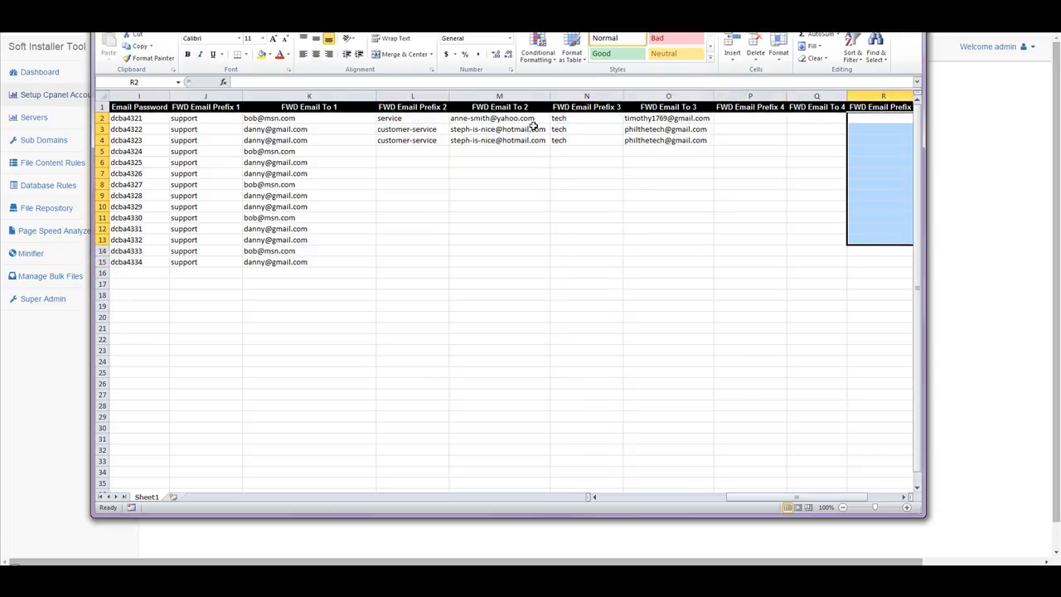
left_click(412, 117)
left_click(483, 119)
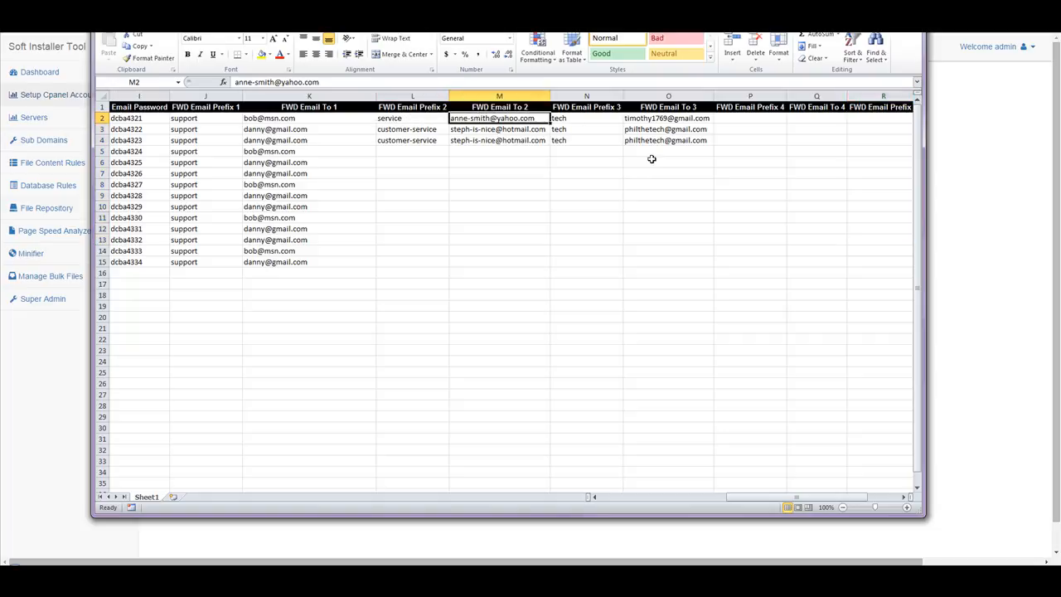
left_click(597, 114)
left_click(663, 117)
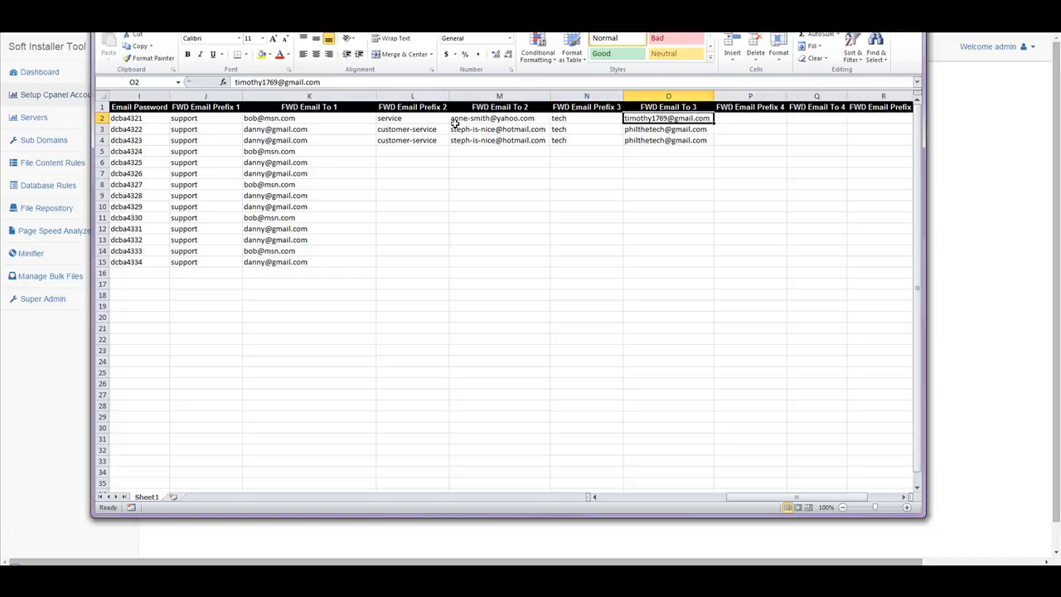
left_click(308, 306)
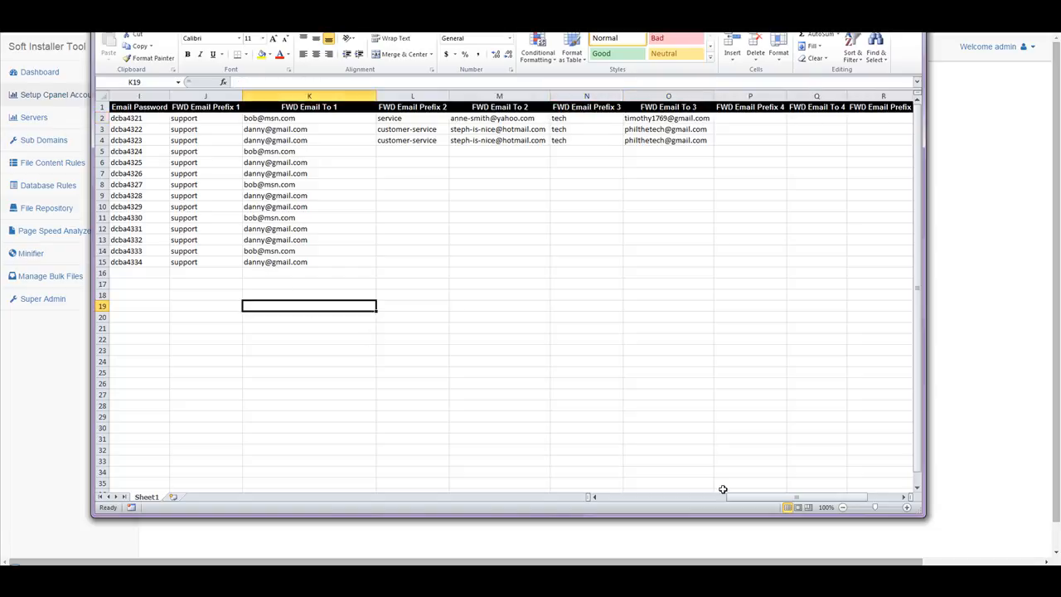
left_click_drag(745, 497, 789, 508)
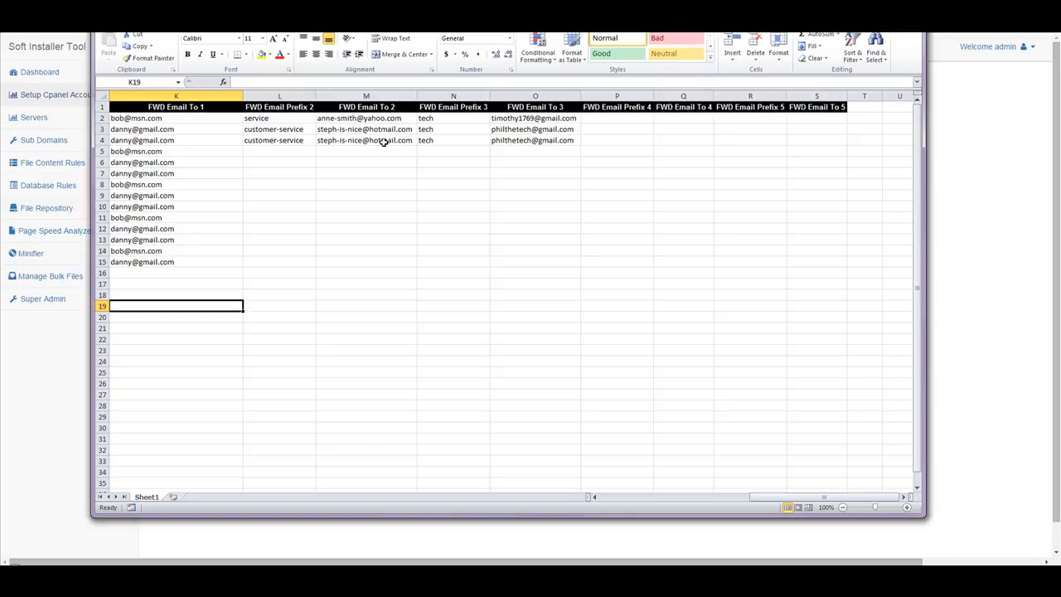
left_click(373, 206)
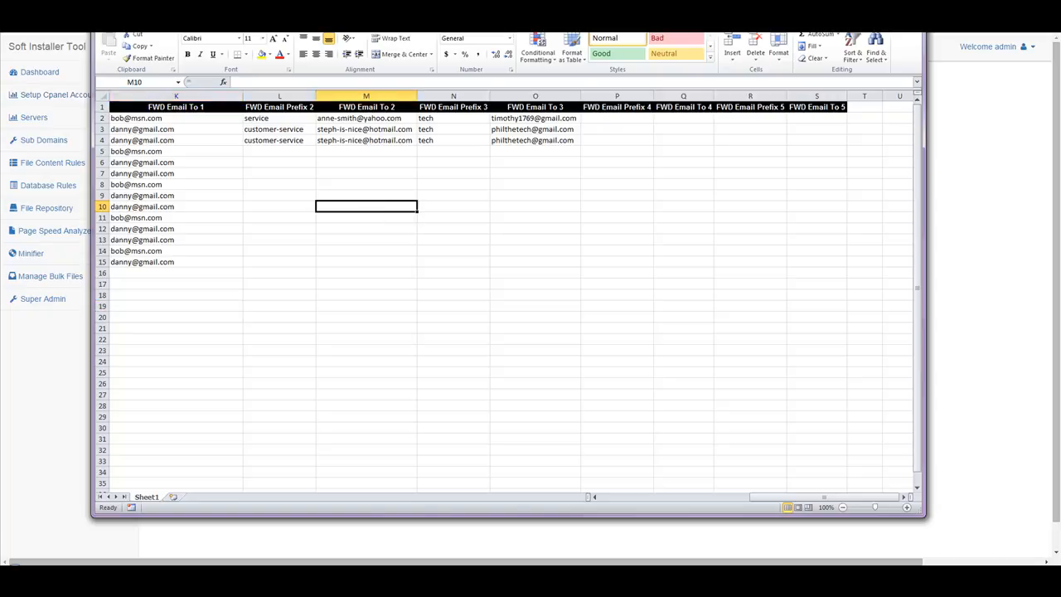
key("alt+F4")
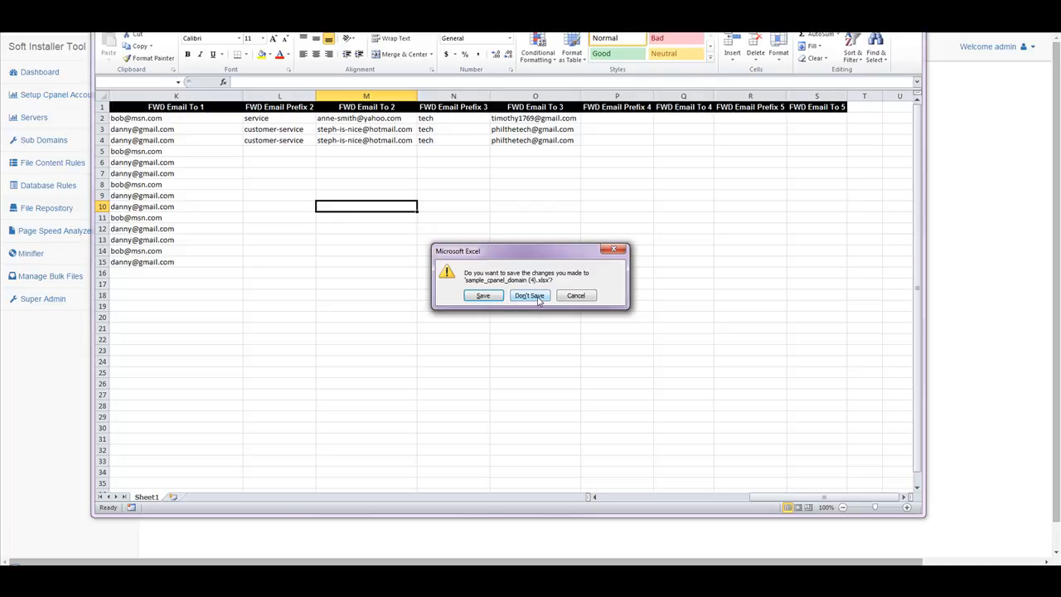
Cancel the save prompt, keeping the workbook open, and return to the Setup Cpanel Account page.
left_click(575, 295)
left_click(889, 6)
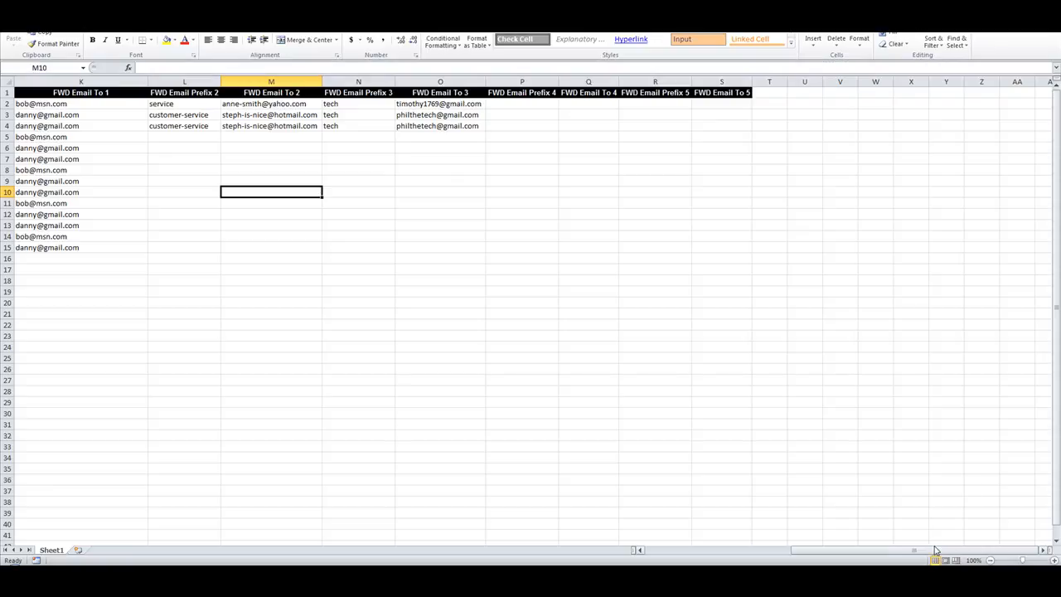
left_click_drag(935, 550, 767, 554)
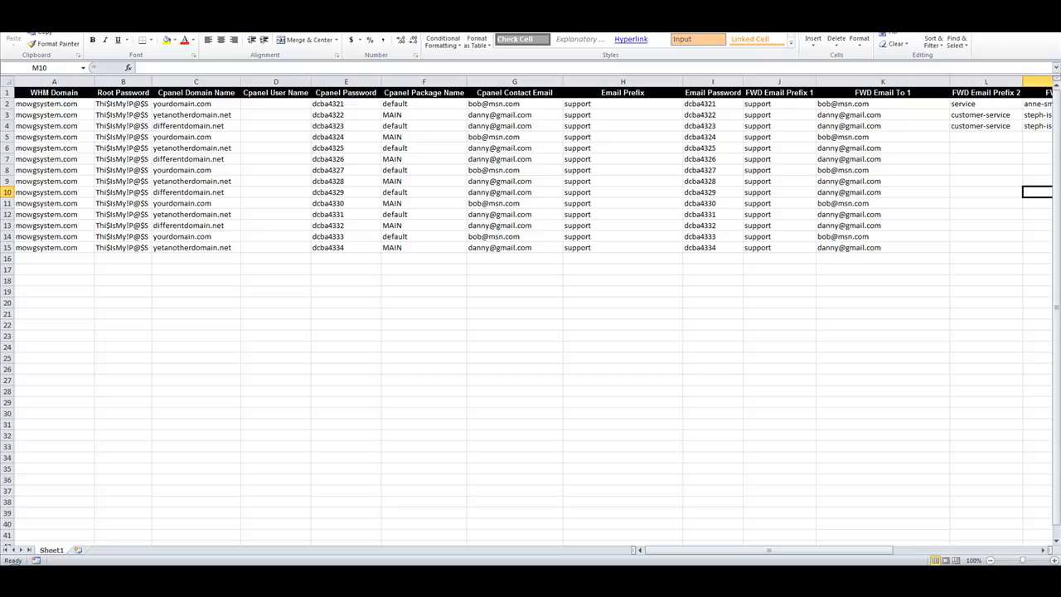
key("alt+Tab")
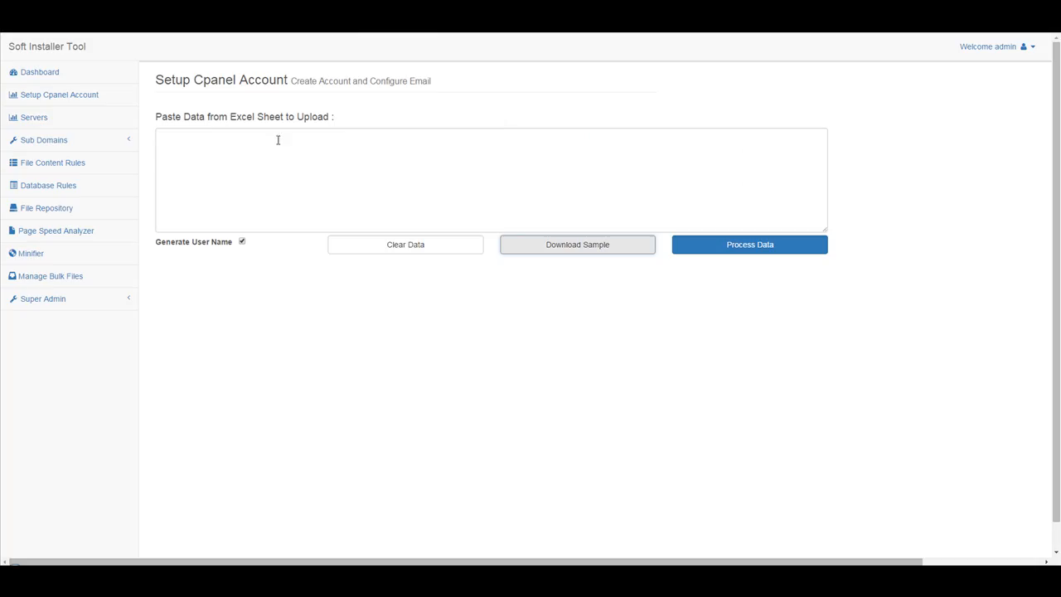
Review the server hosts in the Individual Installation form, then go to the Servers page.
left_click(47, 146)
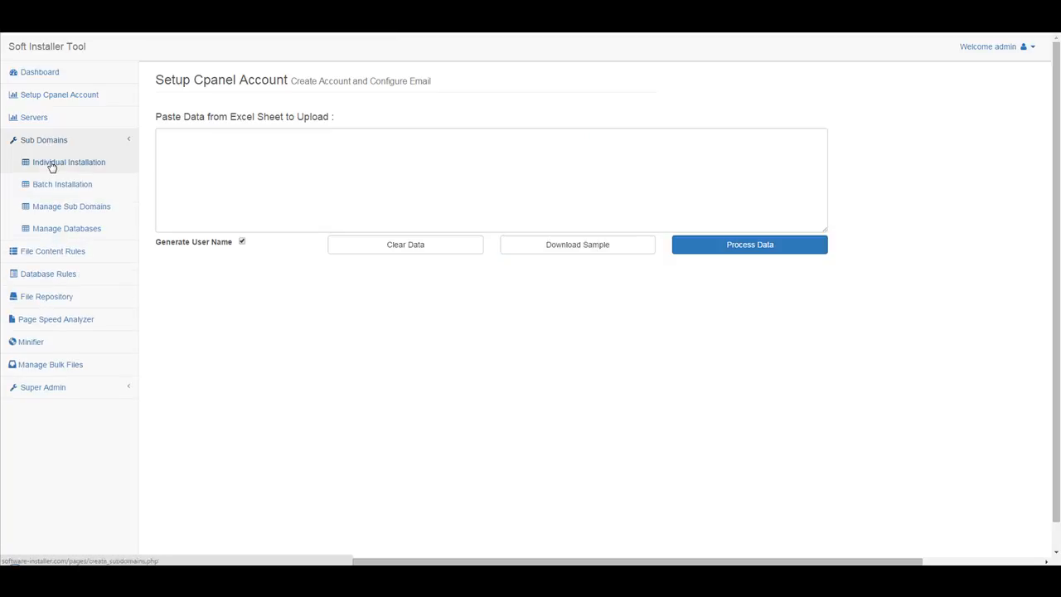
left_click(51, 165)
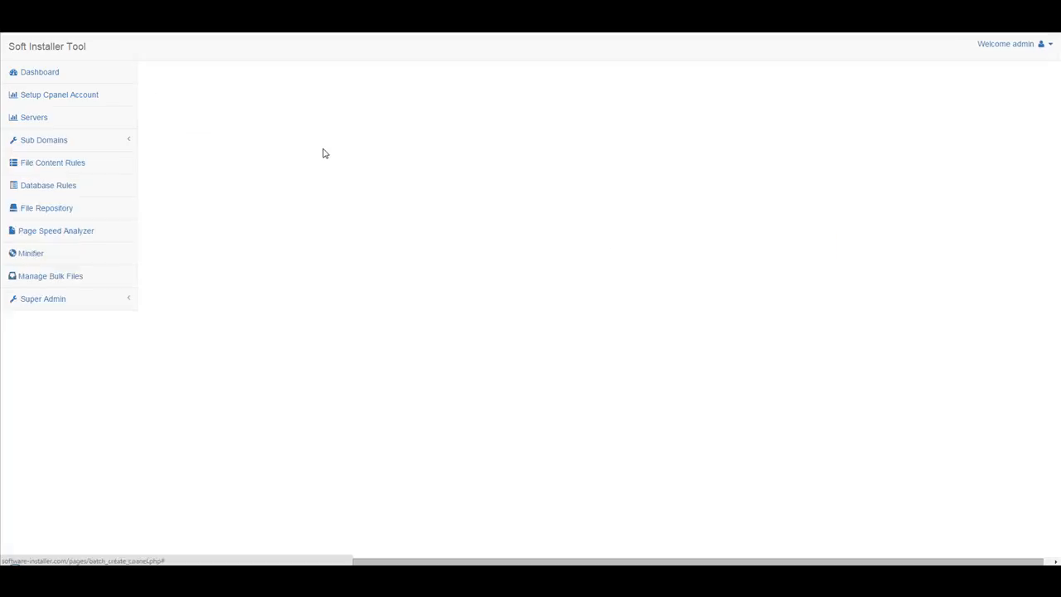
left_click(430, 114)
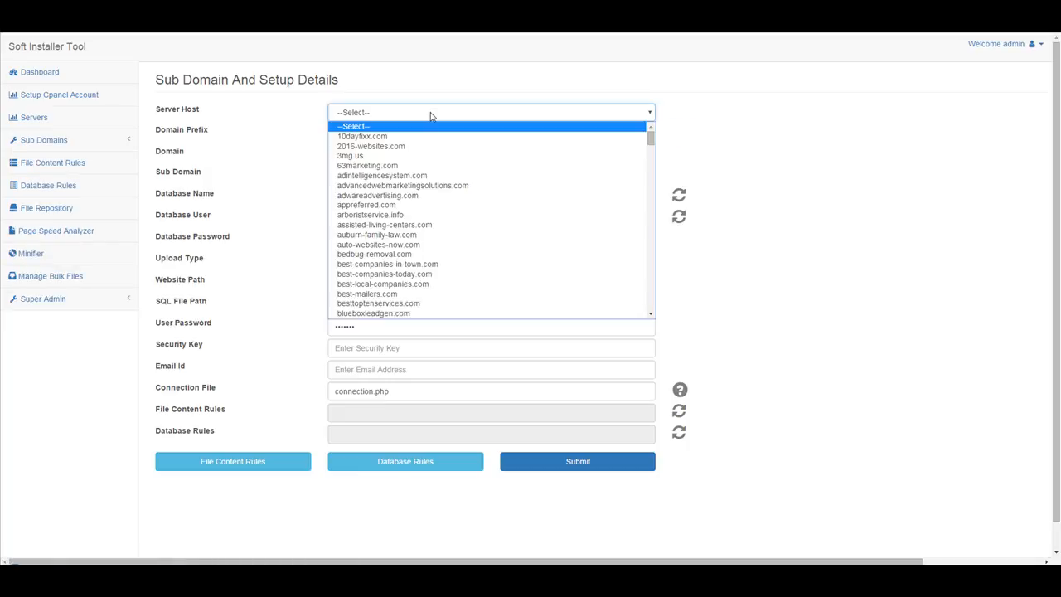
scroll(450, 171, "down", 5)
scroll(453, 177, "up", 5)
left_click(55, 112)
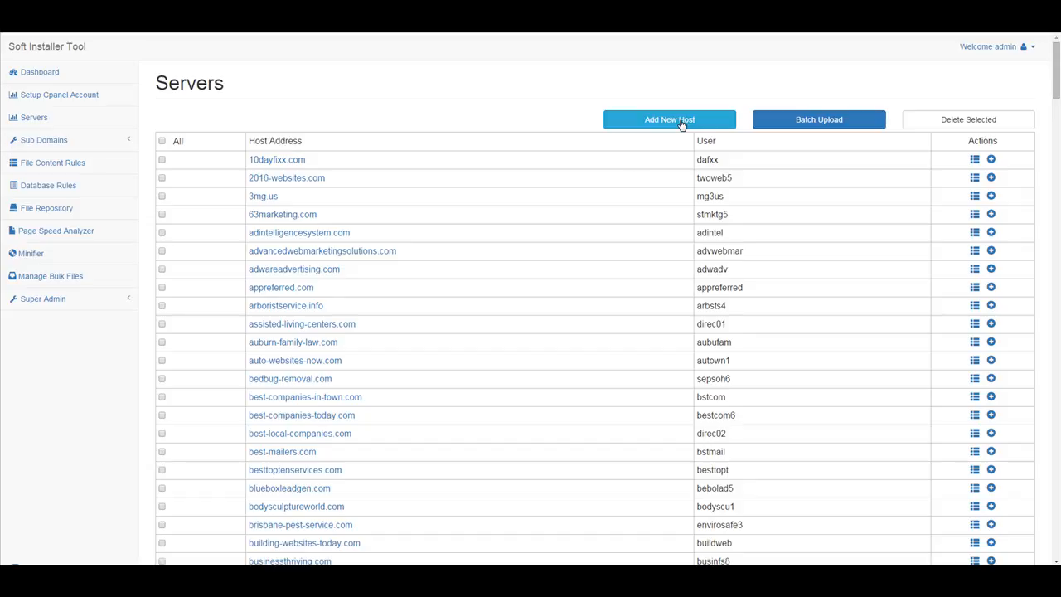
Download sample_server.xlsx from the batch server upload dialog and open it in Excel.
left_click(851, 119)
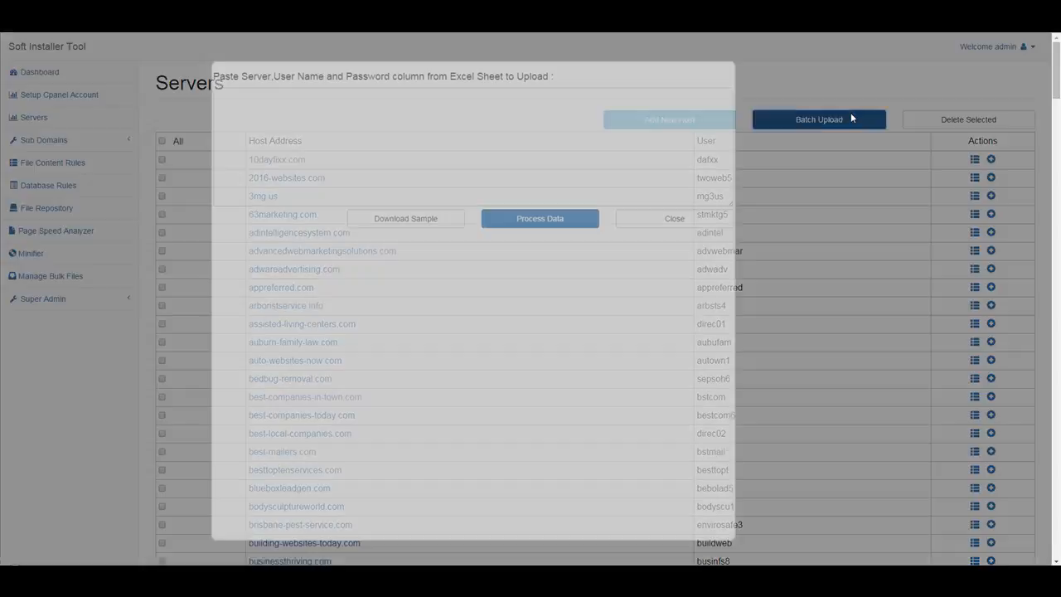
left_click(388, 131)
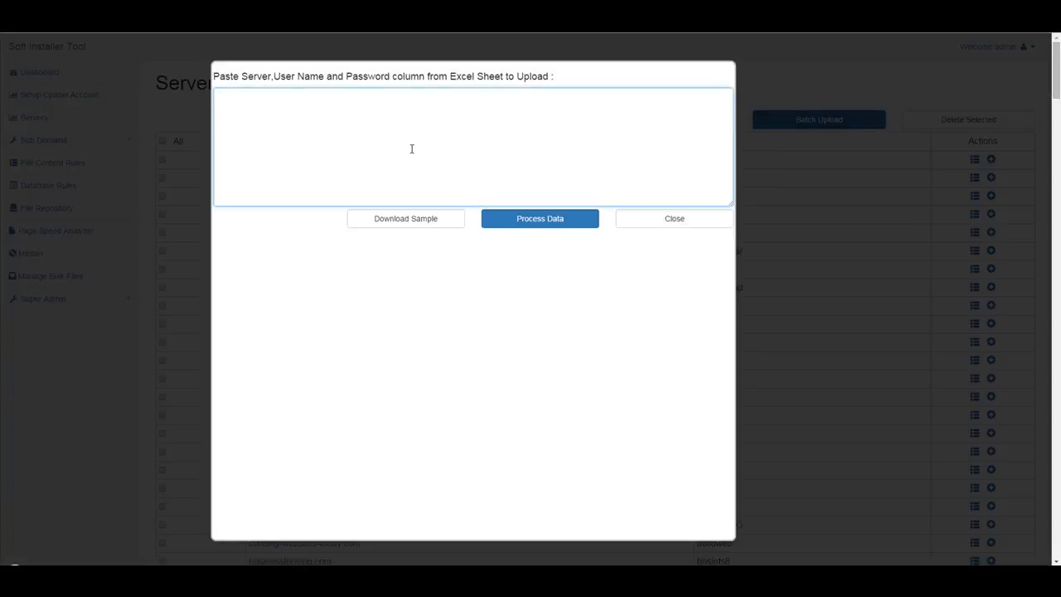
left_click(405, 219)
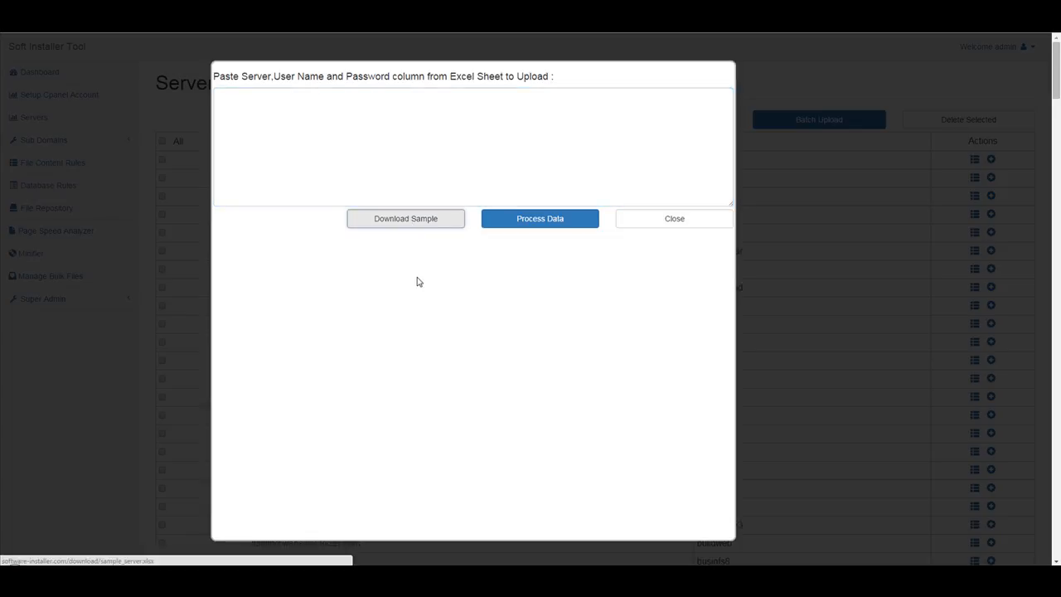
left_click(54, 554)
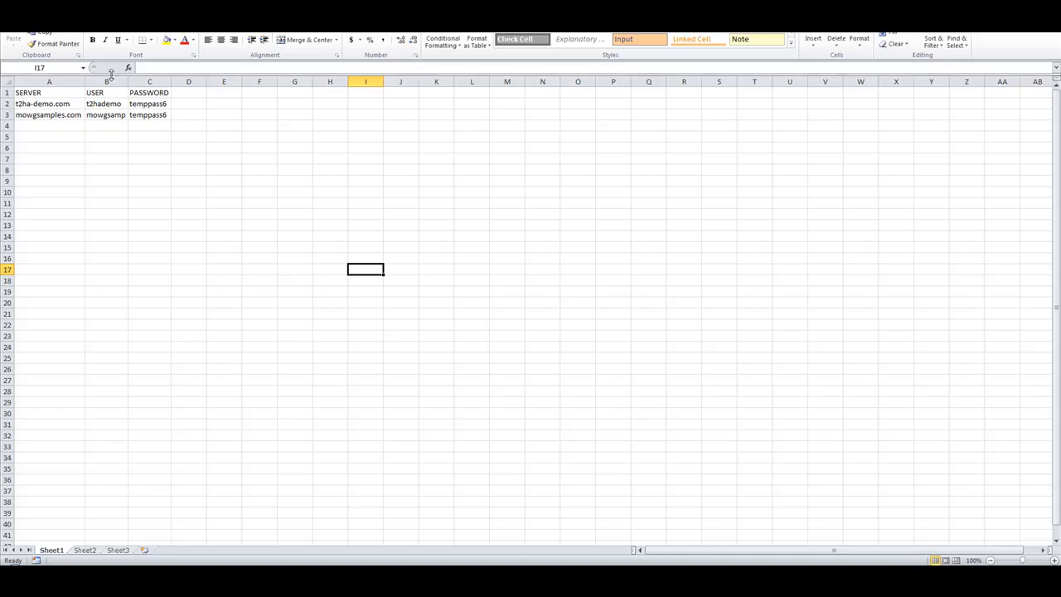
left_click(54, 91)
left_click(116, 93)
left_click(153, 93)
left_click_drag(58, 104, 47, 361)
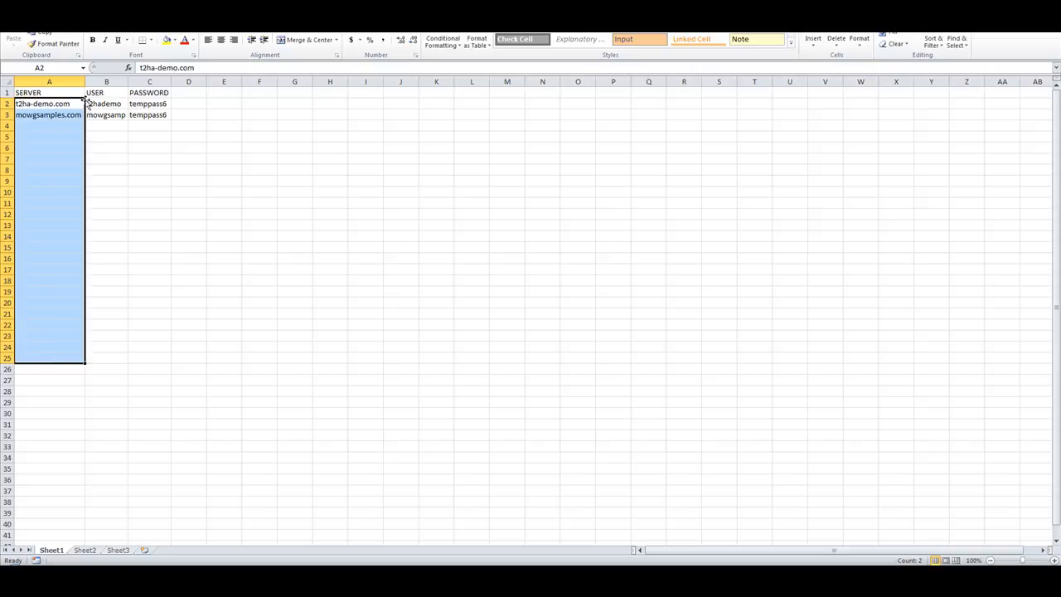
left_click_drag(99, 103, 114, 340)
left_click_drag(158, 104, 149, 338)
left_click(440, 208)
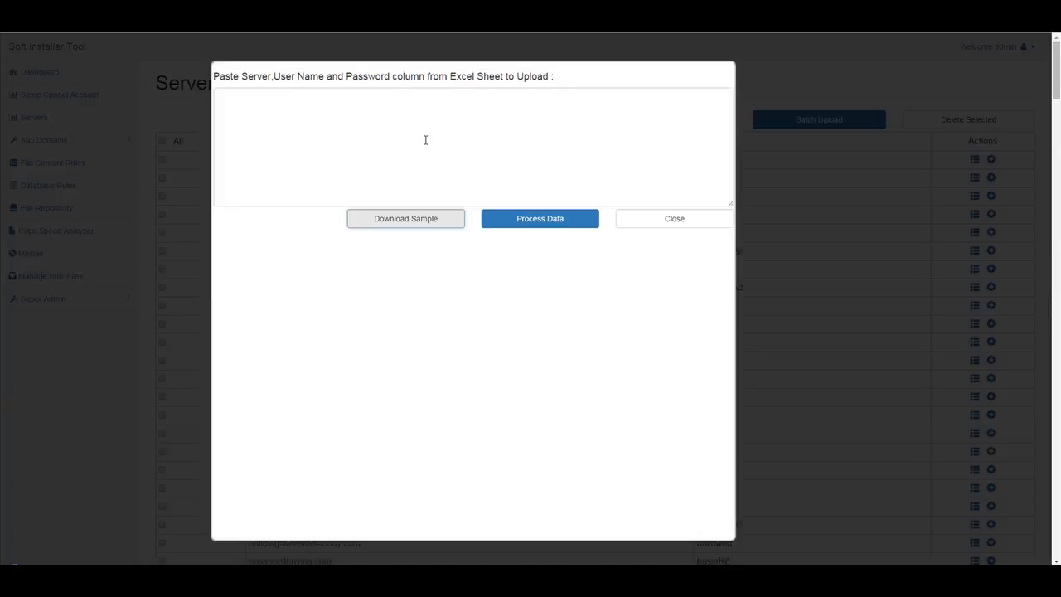
Close the batch upload paste box and scroll down the Servers list.
left_click(524, 156)
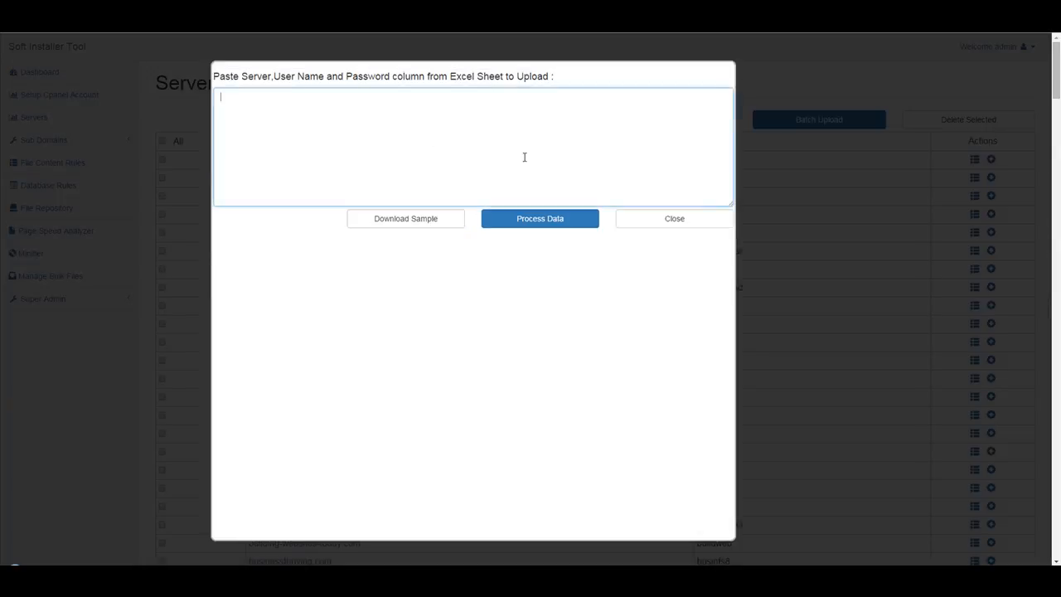
left_click(694, 219)
scroll(842, 174, "down", 6)
scroll(844, 174, "down", 10)
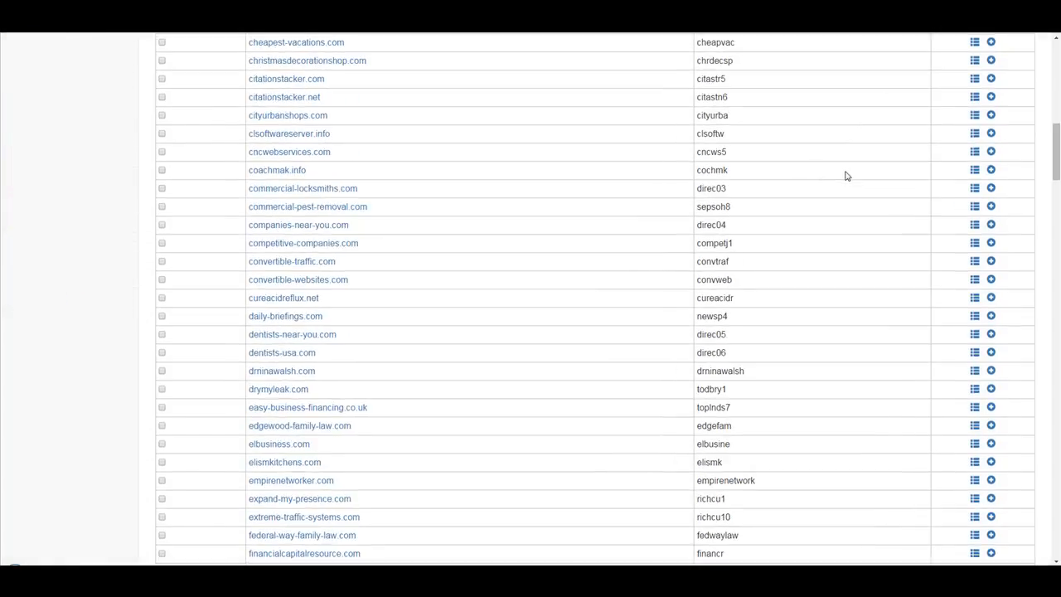
scroll(846, 175, "down", 10)
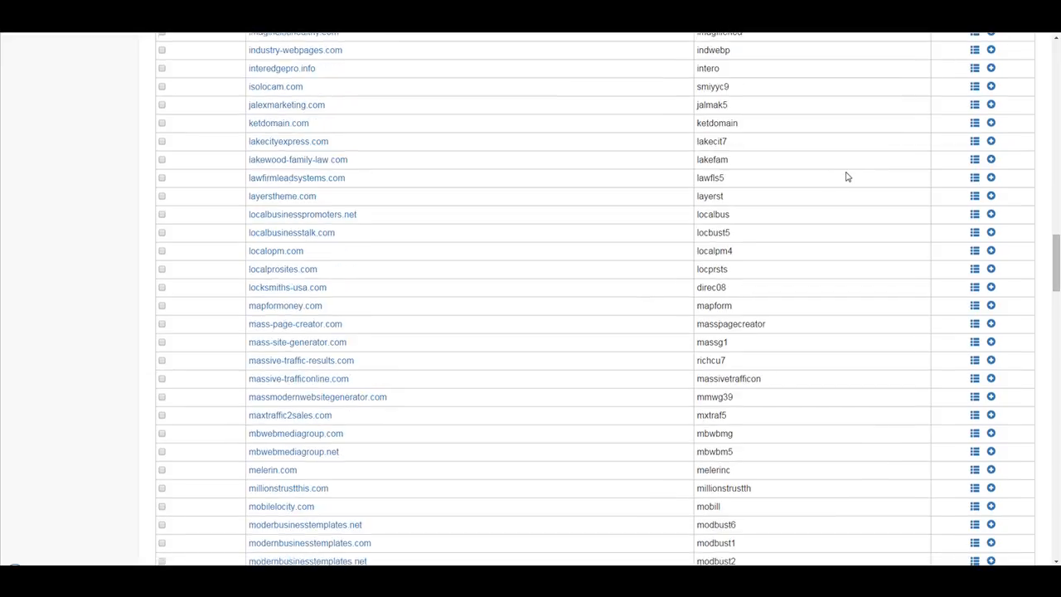
scroll(847, 178, "down", 5)
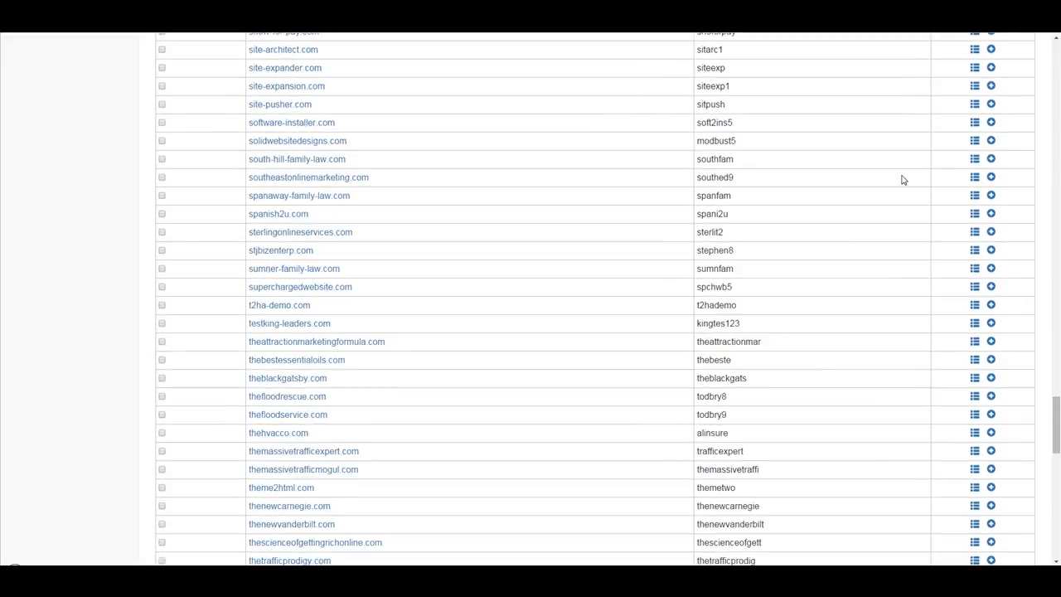
Open the 10dayfixx.com server's edit details and expand the Sub Domains section.
left_click(975, 214)
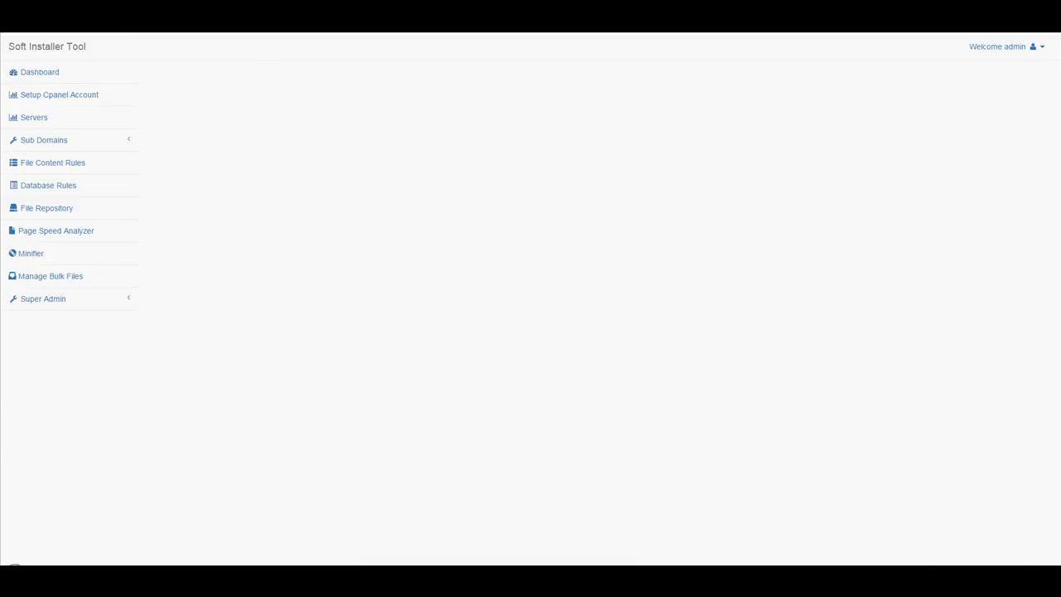
key("alt+Left")
scroll(438, 291, "up", 15)
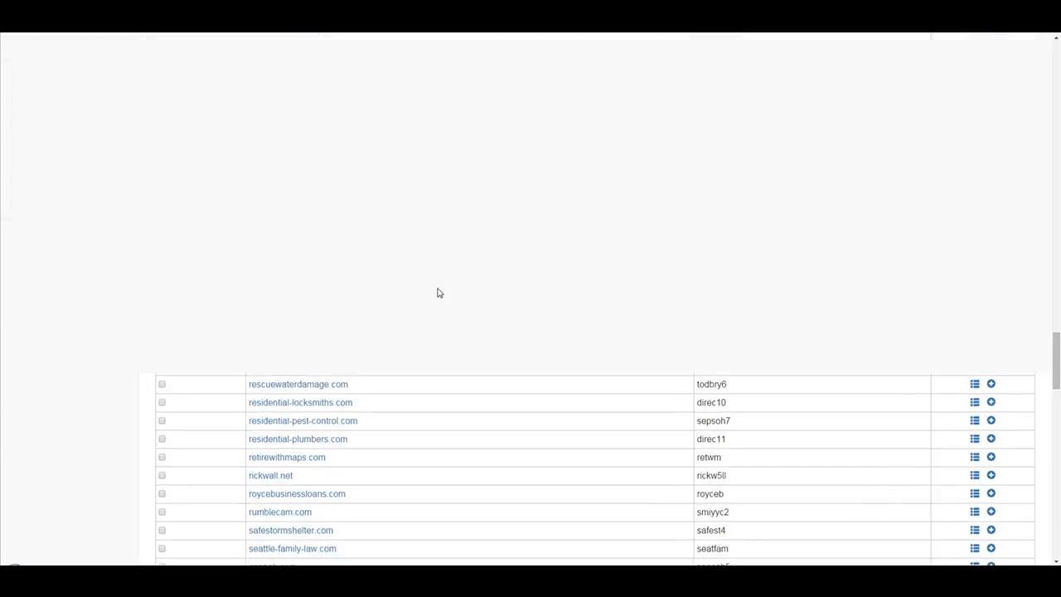
scroll(590, 277, "up", 20)
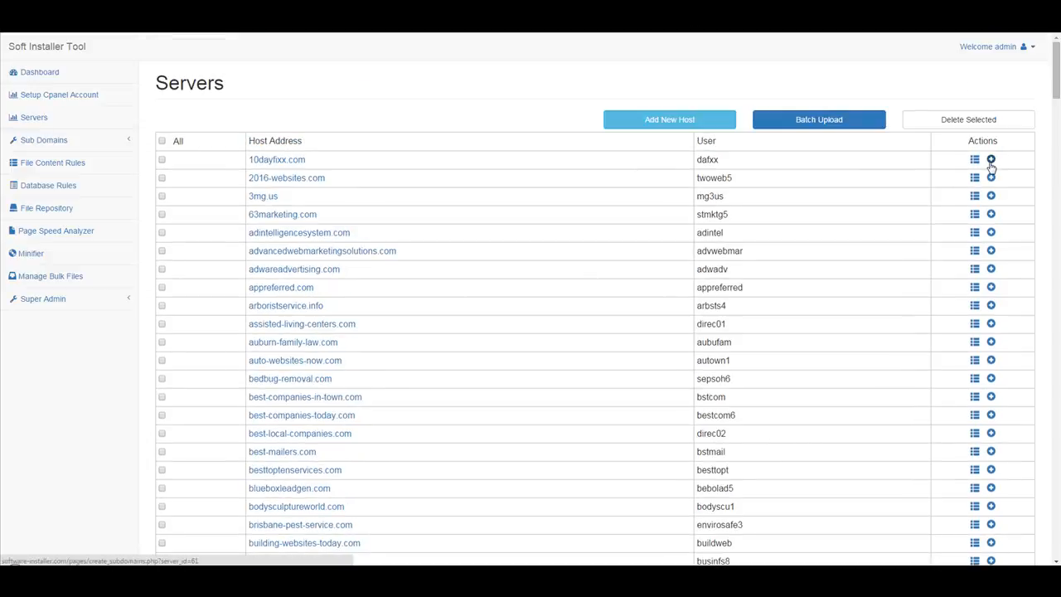
left_click(274, 160)
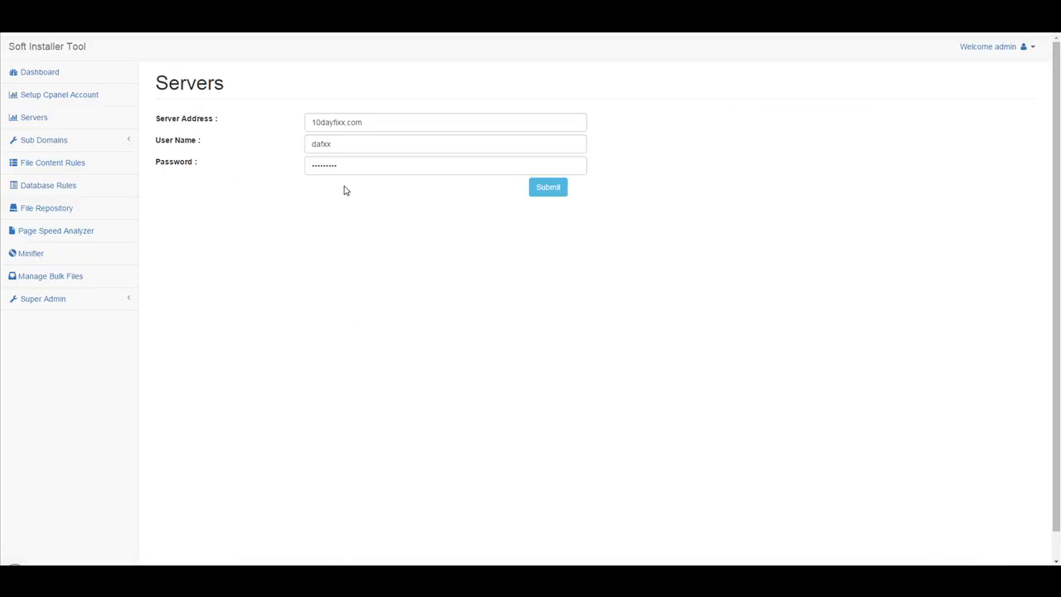
left_click(43, 141)
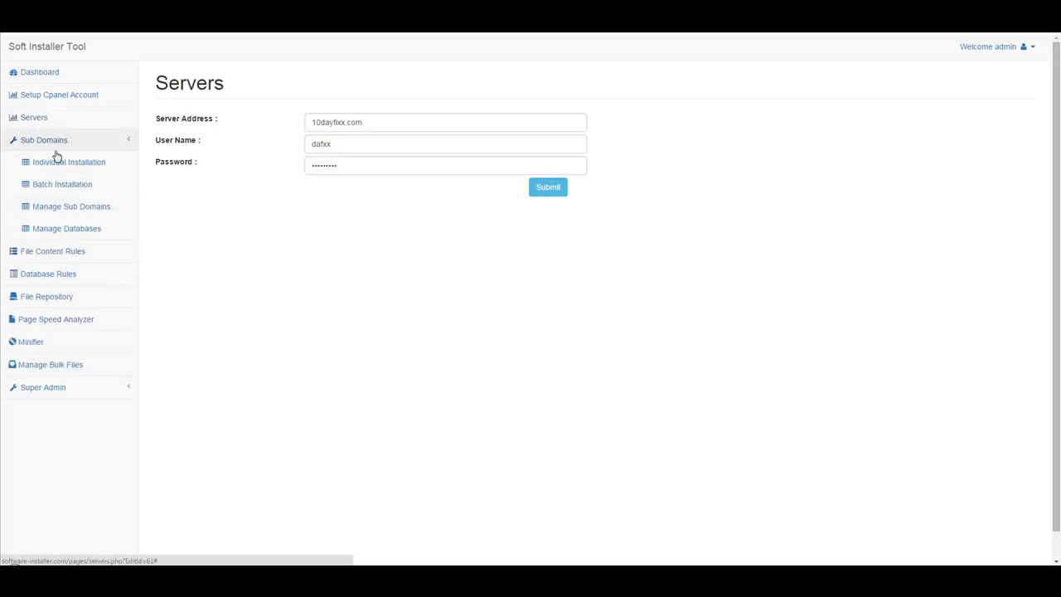
In the Individual Installation form, choose t2ha-demo.com as the server host.
left_click(73, 165)
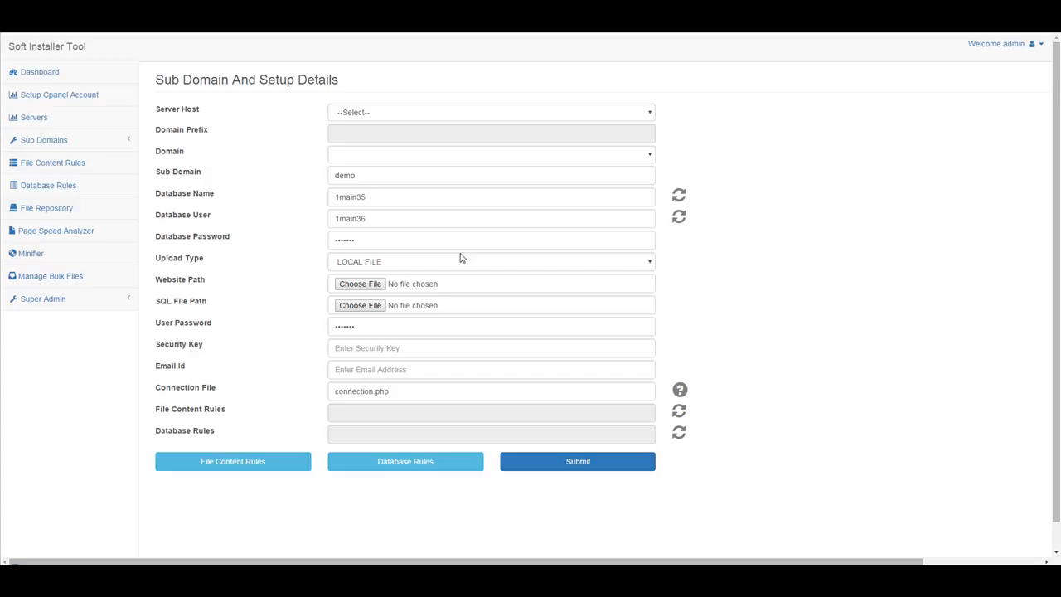
left_click(383, 113)
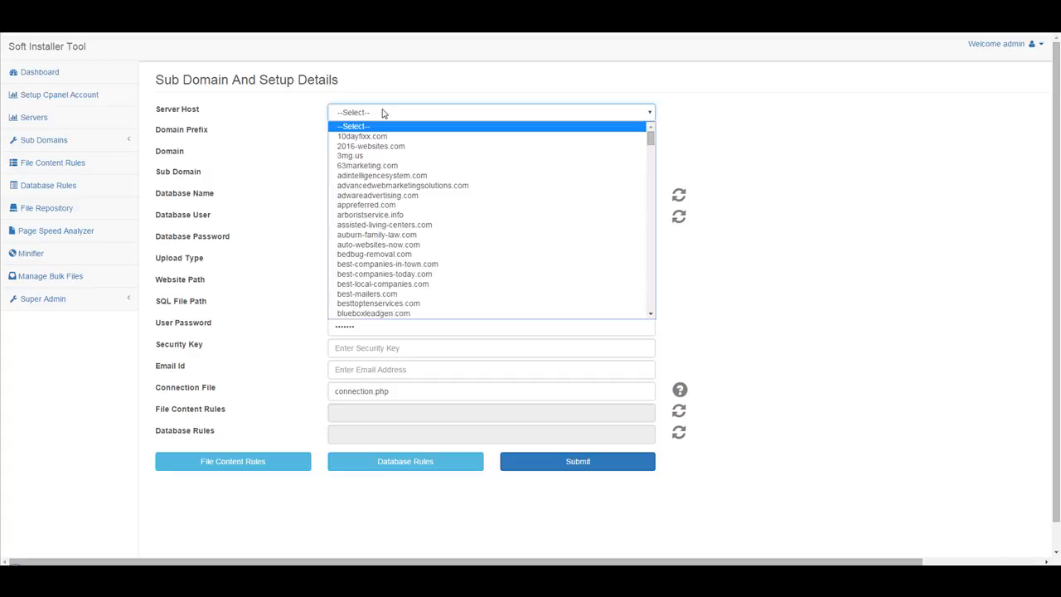
left_click(374, 207)
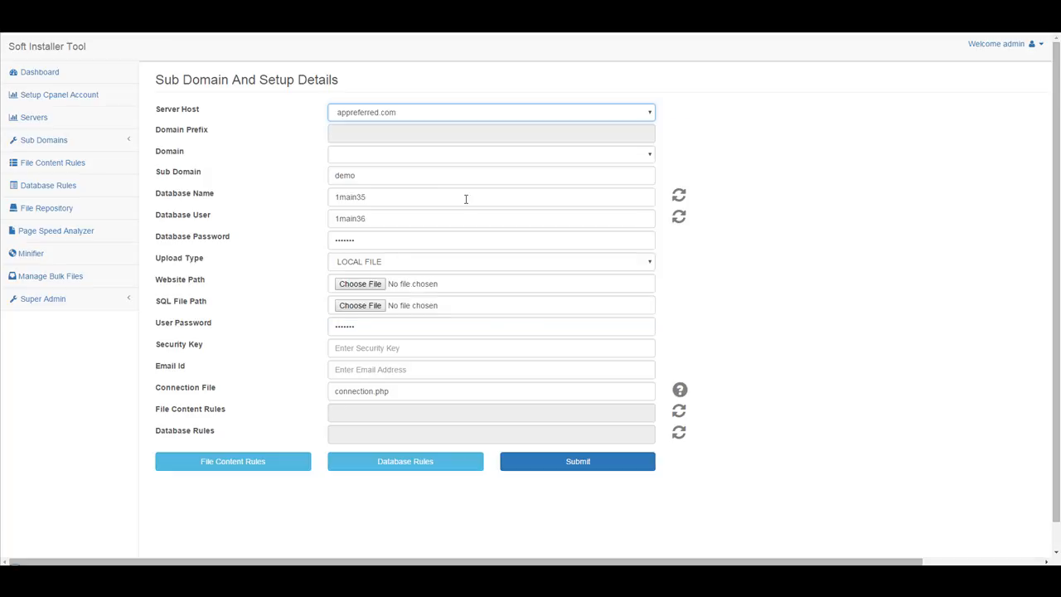
left_click(474, 160)
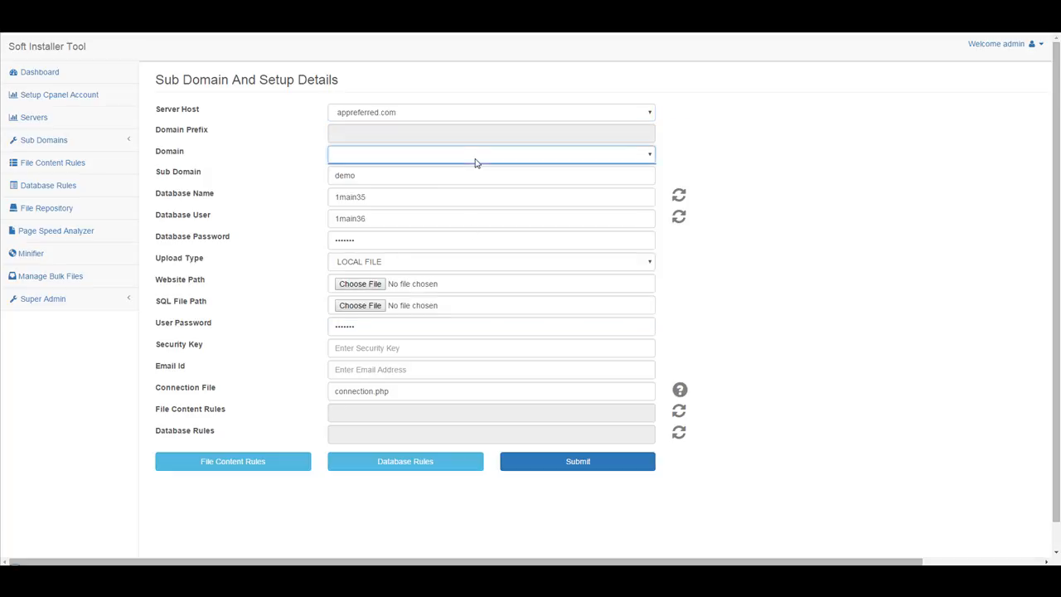
left_click(383, 116)
scroll(444, 238, "down", 10)
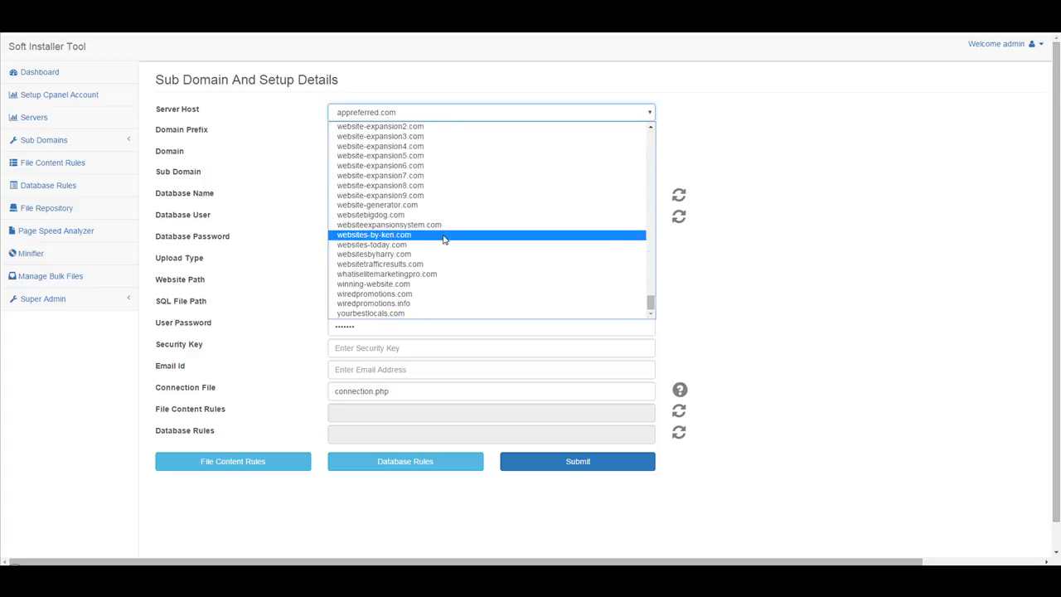
scroll(439, 274, "up", 5)
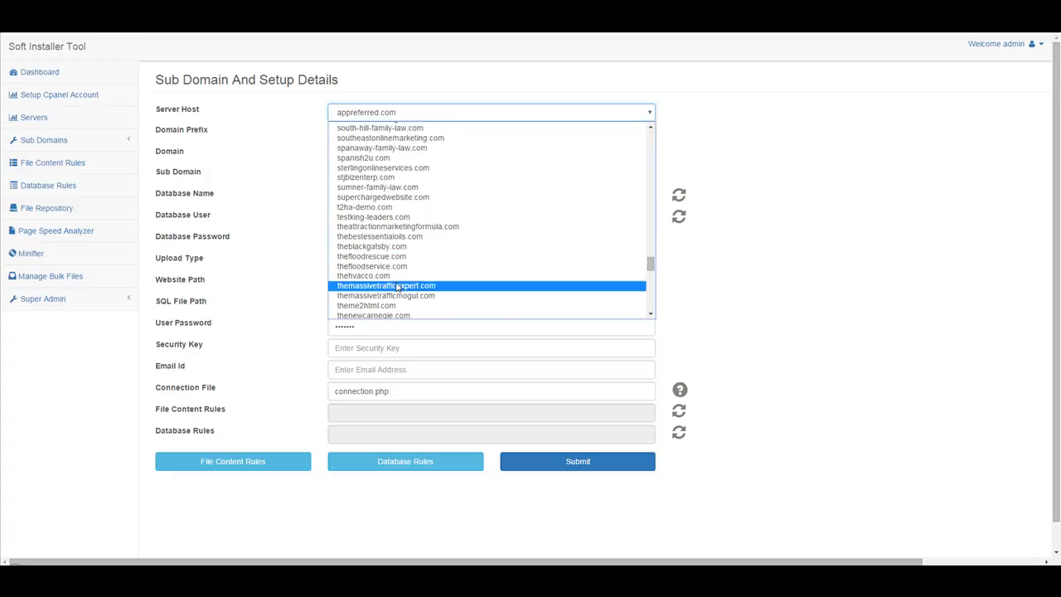
left_click(370, 207)
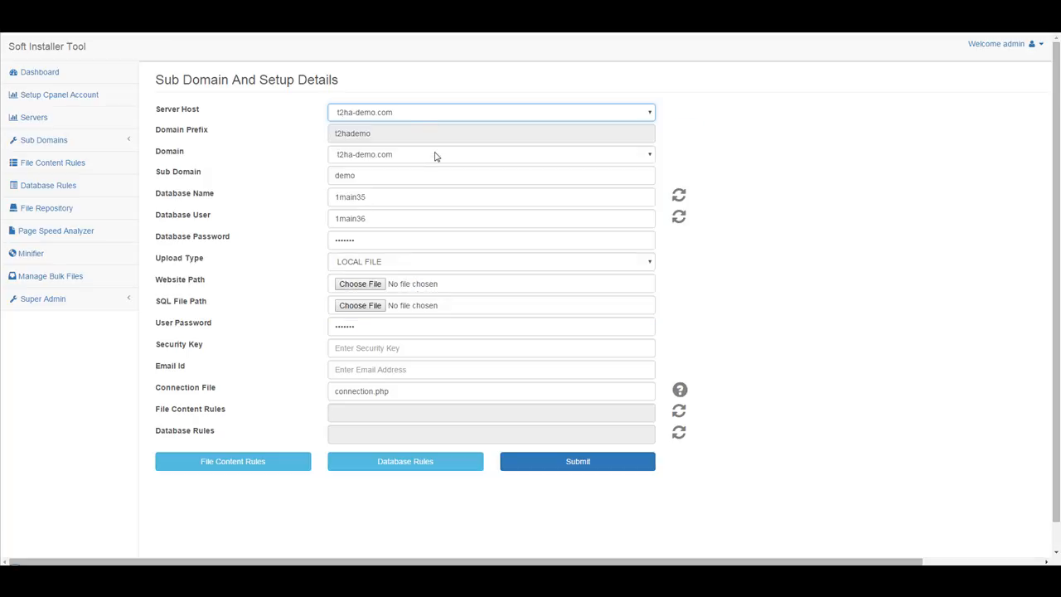
left_click(435, 156)
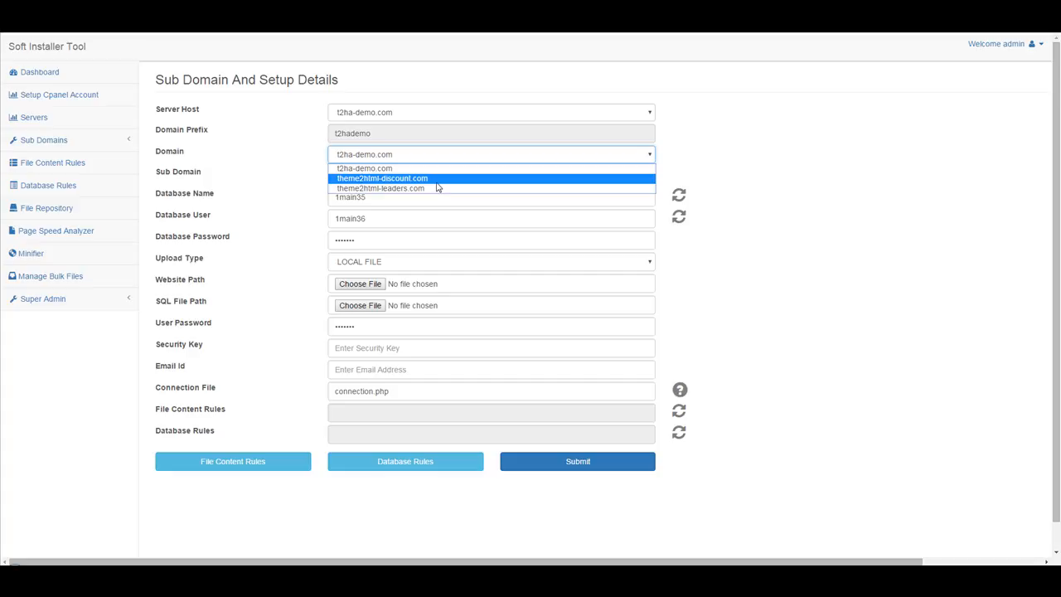
Pick theme2html-discount.com as the domain and enter demo as the sub domain name.
left_click(437, 179)
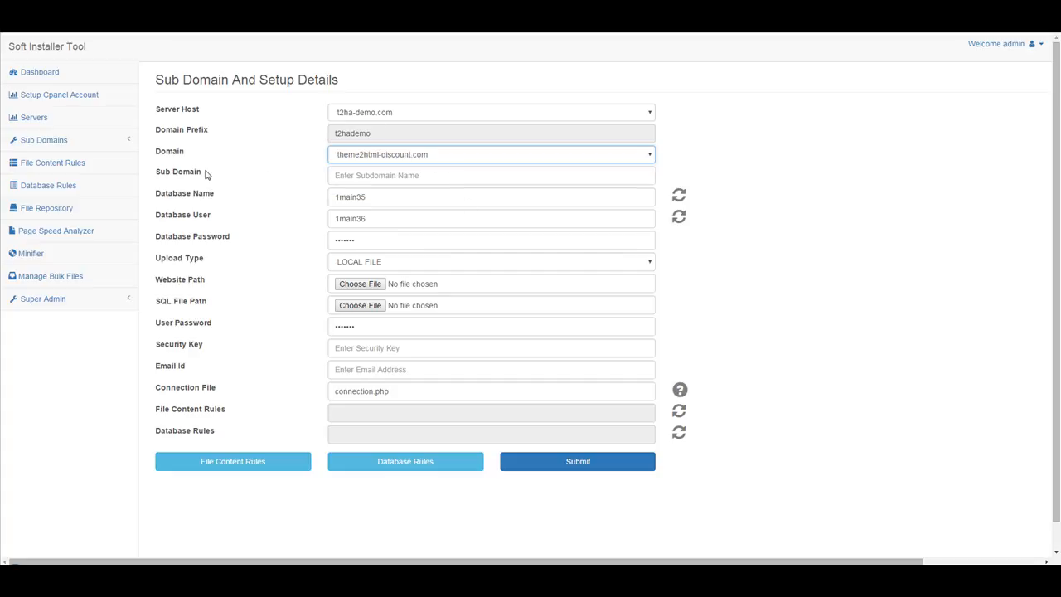
left_click(406, 176)
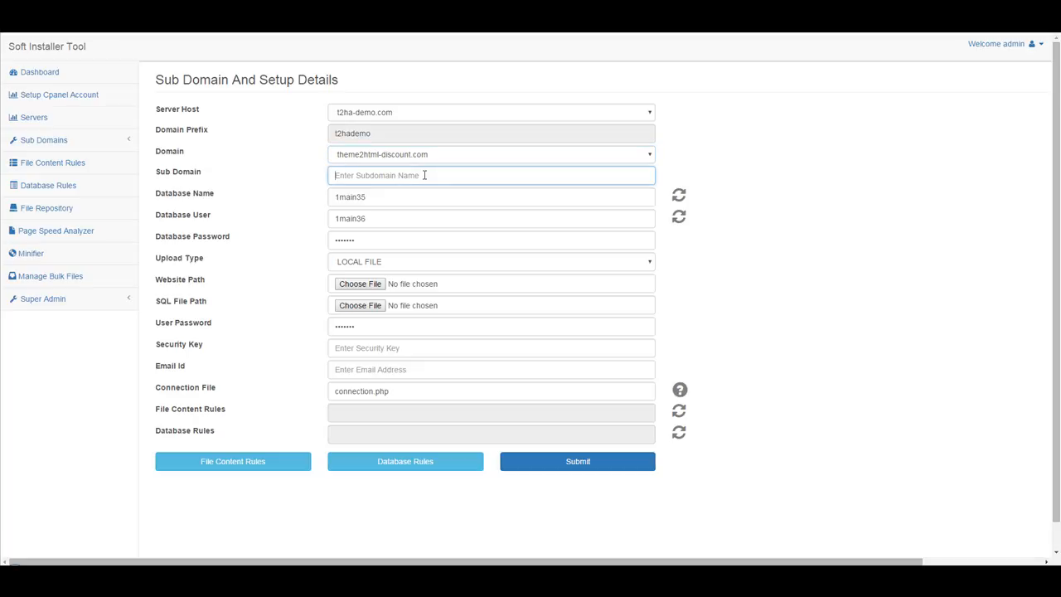
type("t2ha")
key("BackSpace")
key("BackSpace")
key("BackSpace")
key("BackSpace")
type("demo")
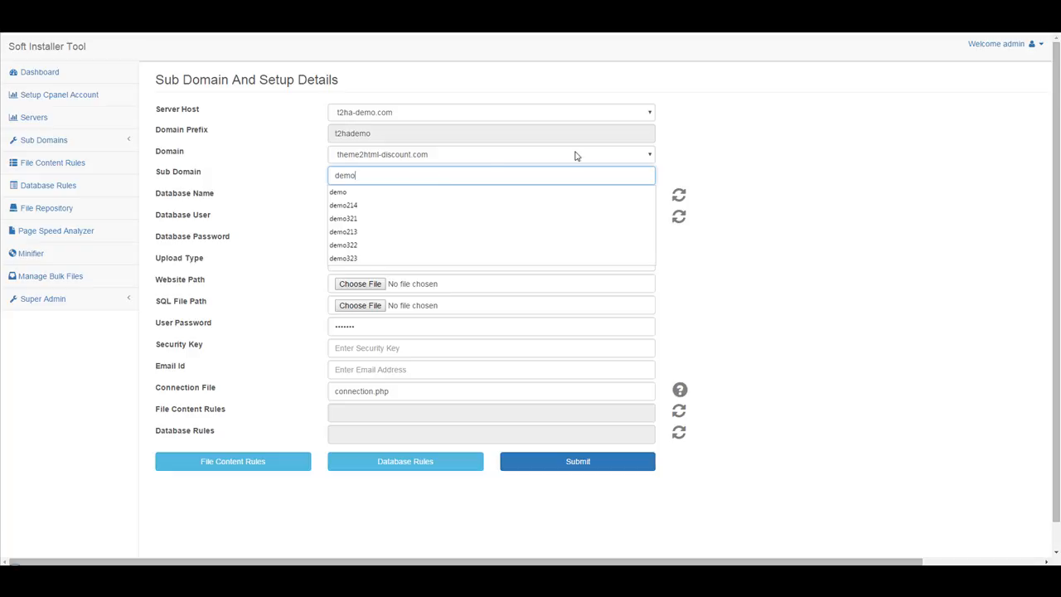
left_click(859, 128)
left_click(407, 181)
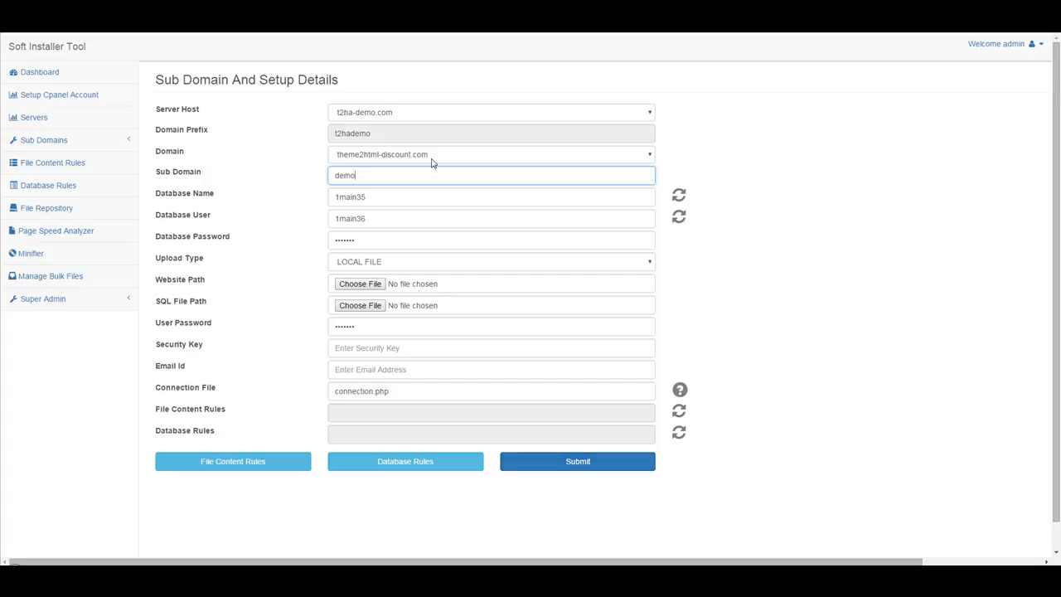
double_click(359, 175)
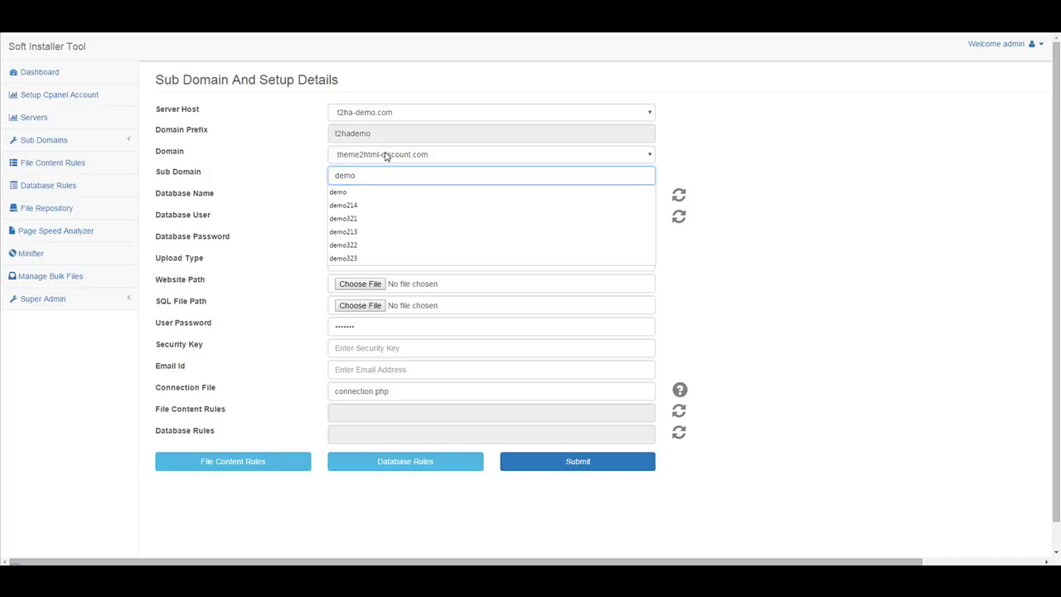
left_click(843, 237)
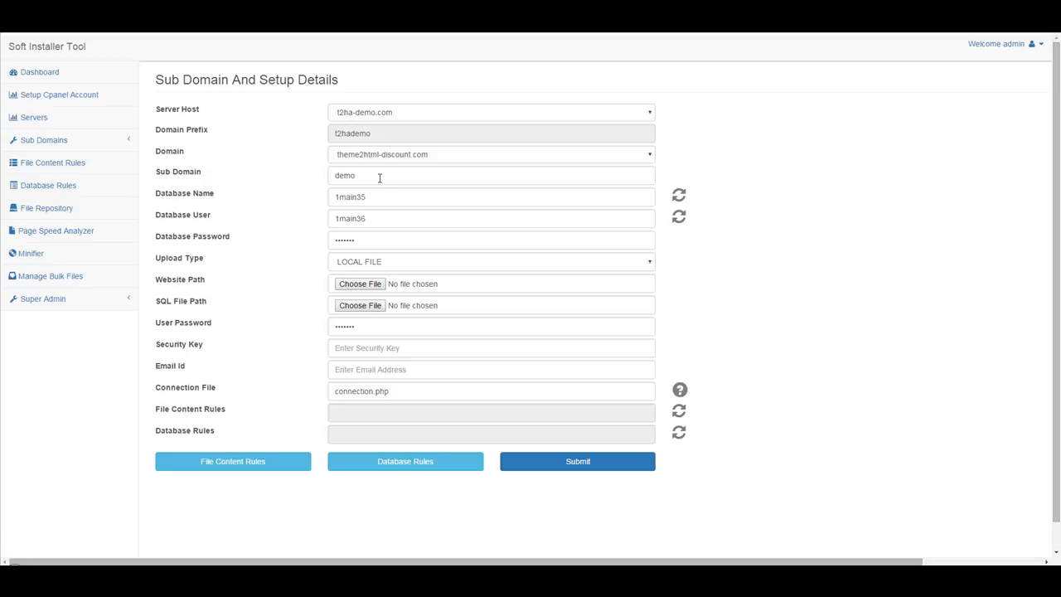
Generate a new random database name and user, and inspect the database password.
left_click_drag(378, 201, 325, 223)
key("Tab")
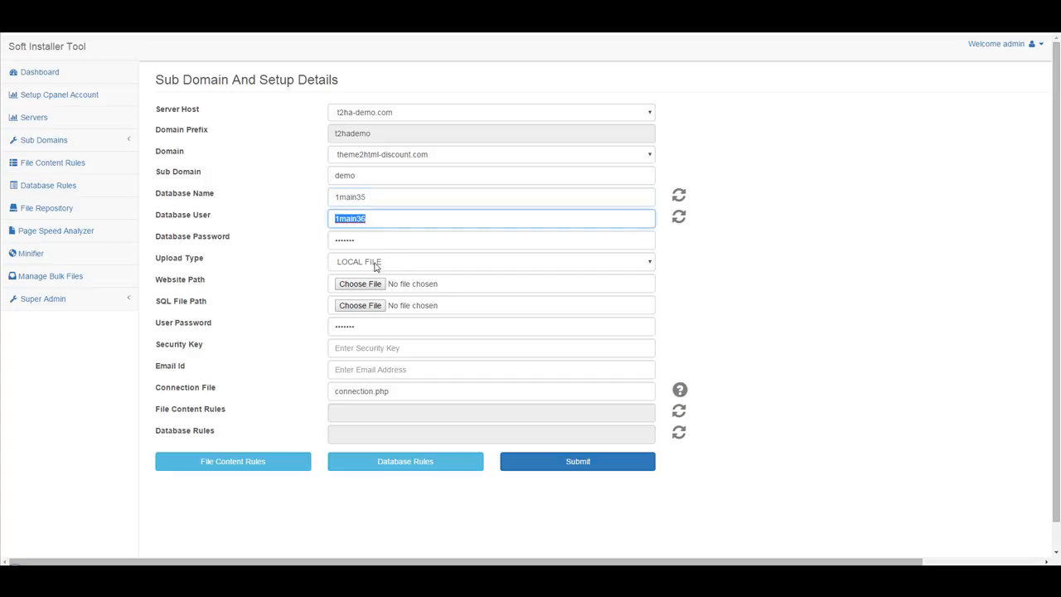
key("Tab")
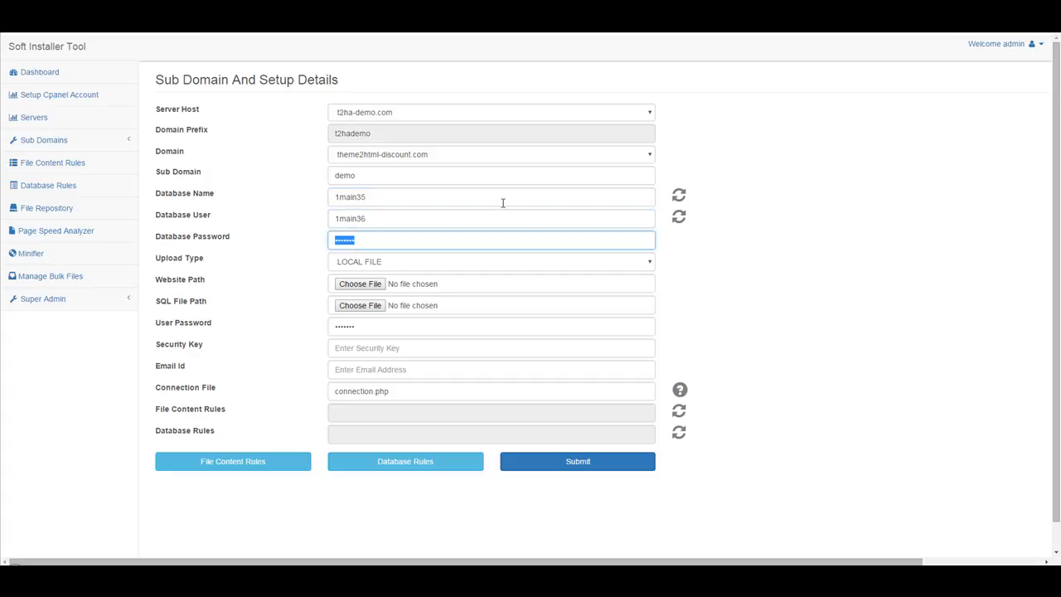
left_click(680, 197)
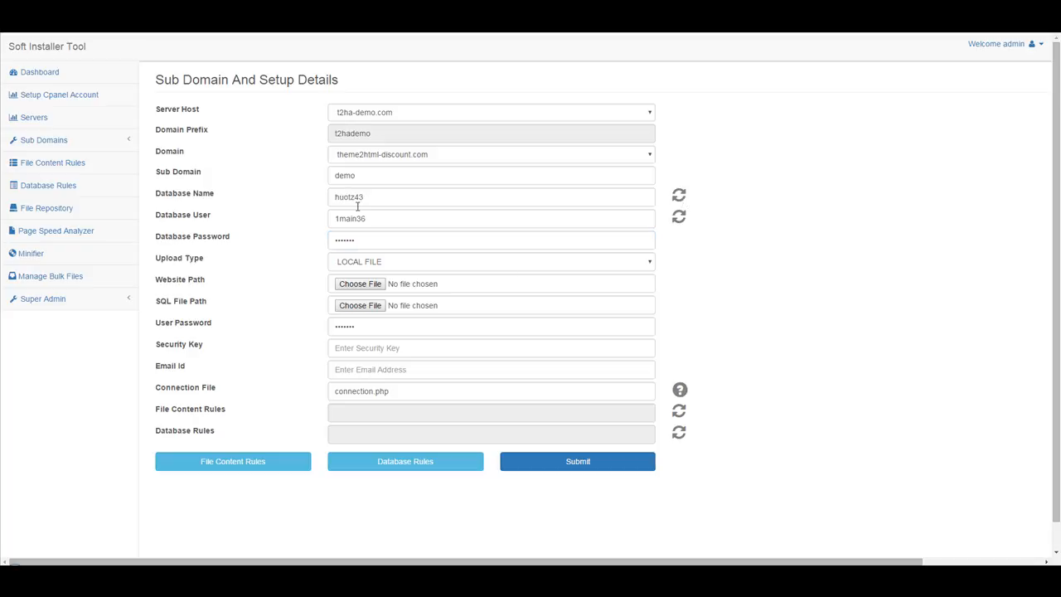
left_click(679, 218)
left_click_drag(439, 240, 206, 244)
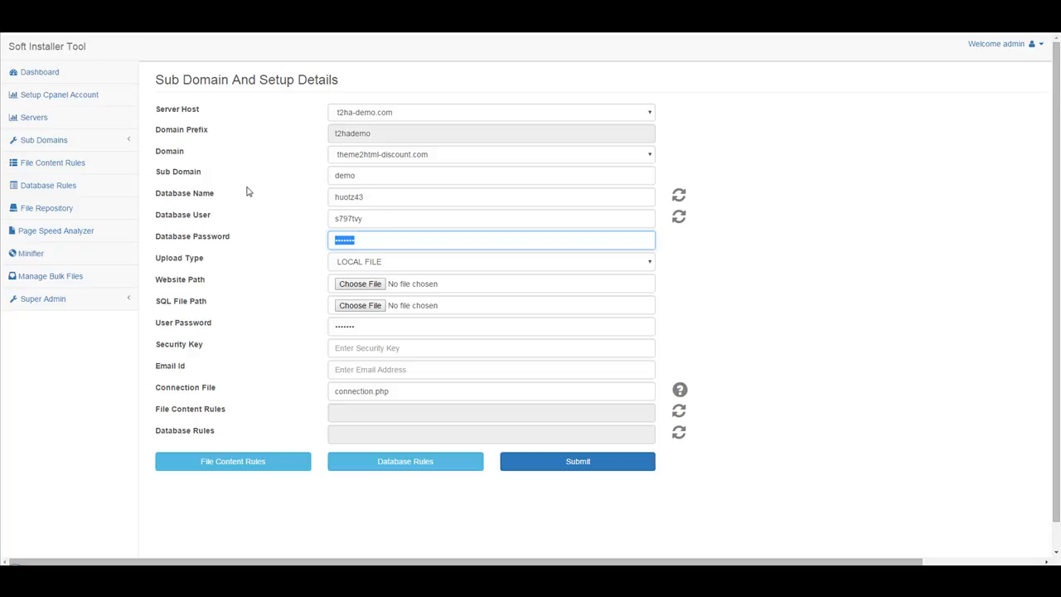
left_click(383, 243)
Replace the database name with abc1234 and leave the database user as s797tvy.
double_click(395, 197)
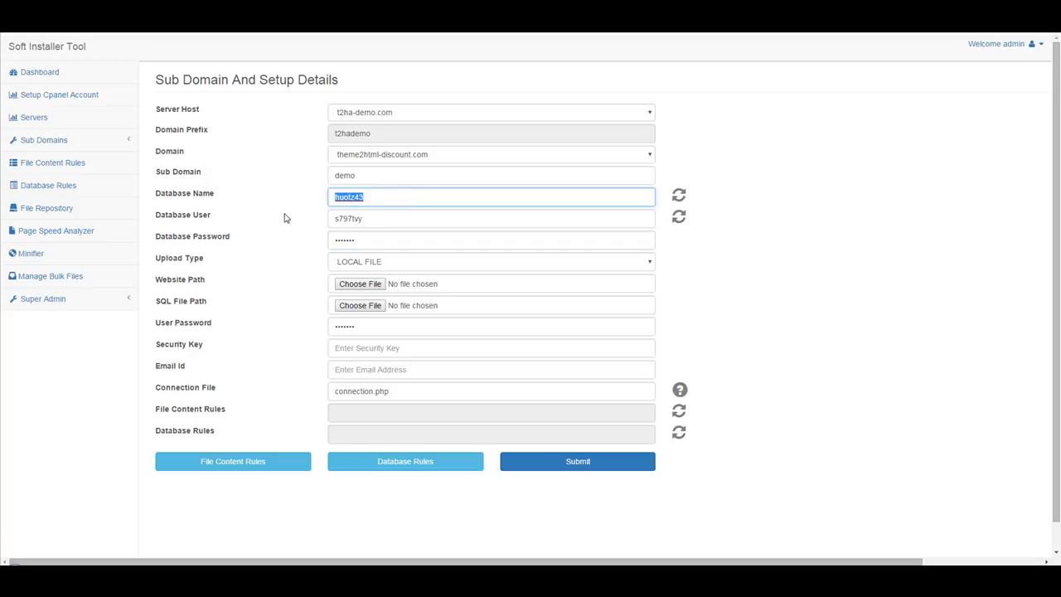
type("abc1234")
left_click(410, 218)
double_click(388, 218)
left_click(372, 216)
left_click(794, 209)
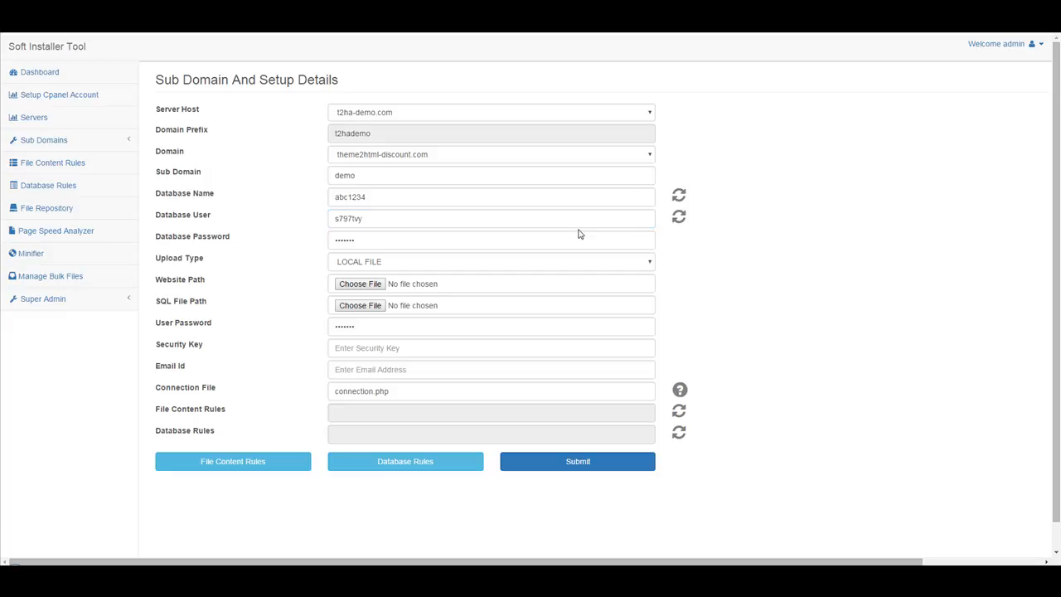
left_click(372, 220)
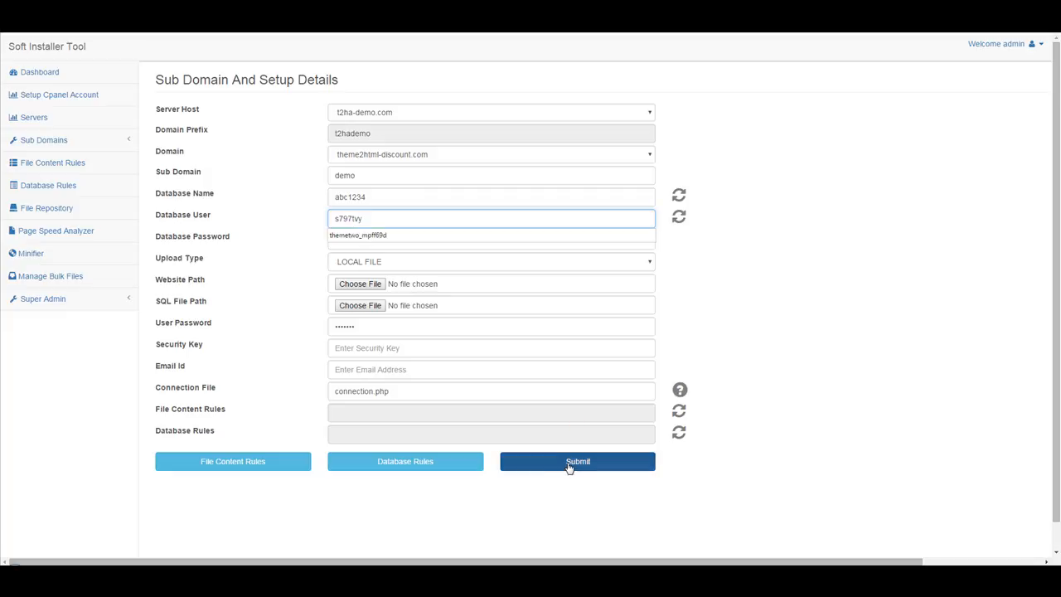
left_click(865, 198)
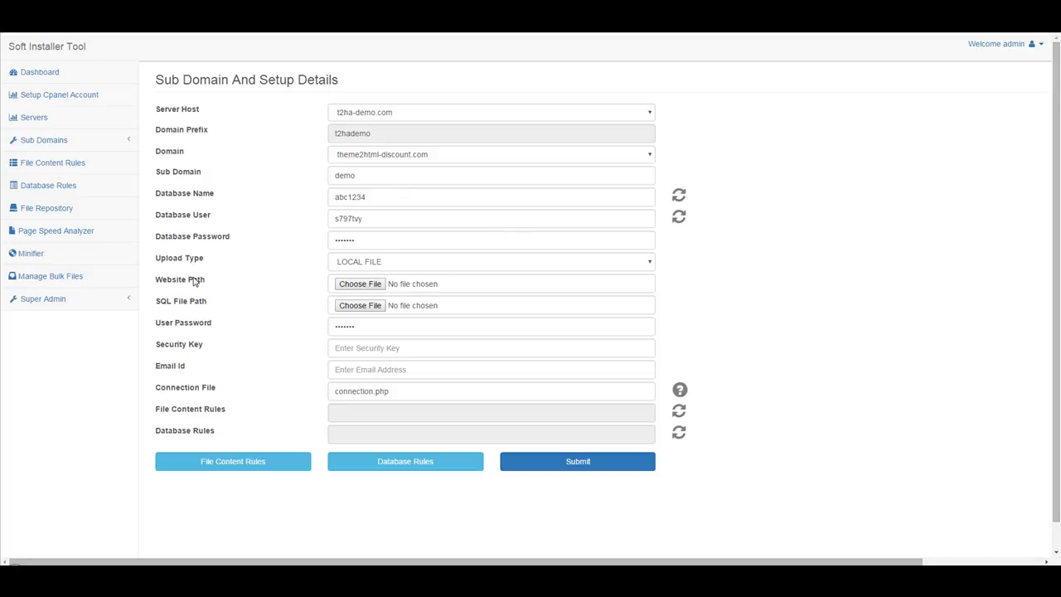
Drop local file uploads, set Upload Type to REPOSITORY FILE, and browse for the website ZIP.
left_click(370, 286)
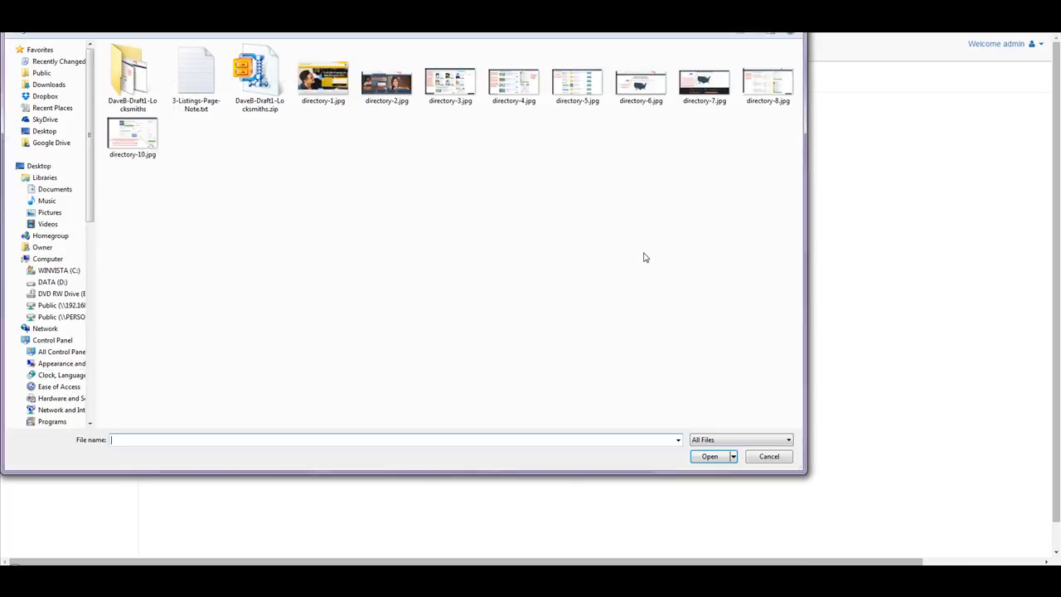
left_click(769, 456)
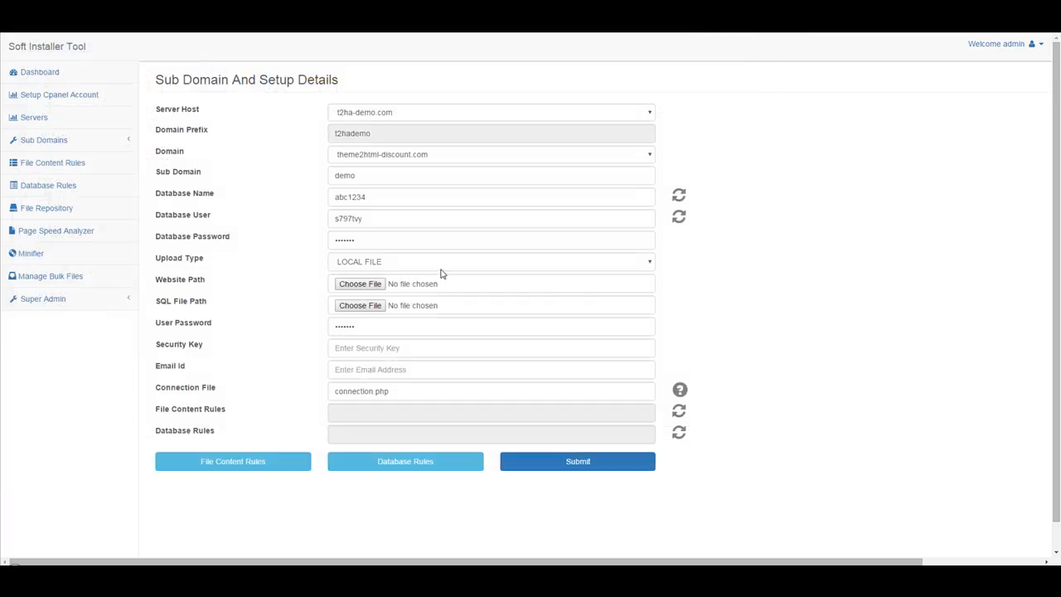
left_click(361, 306)
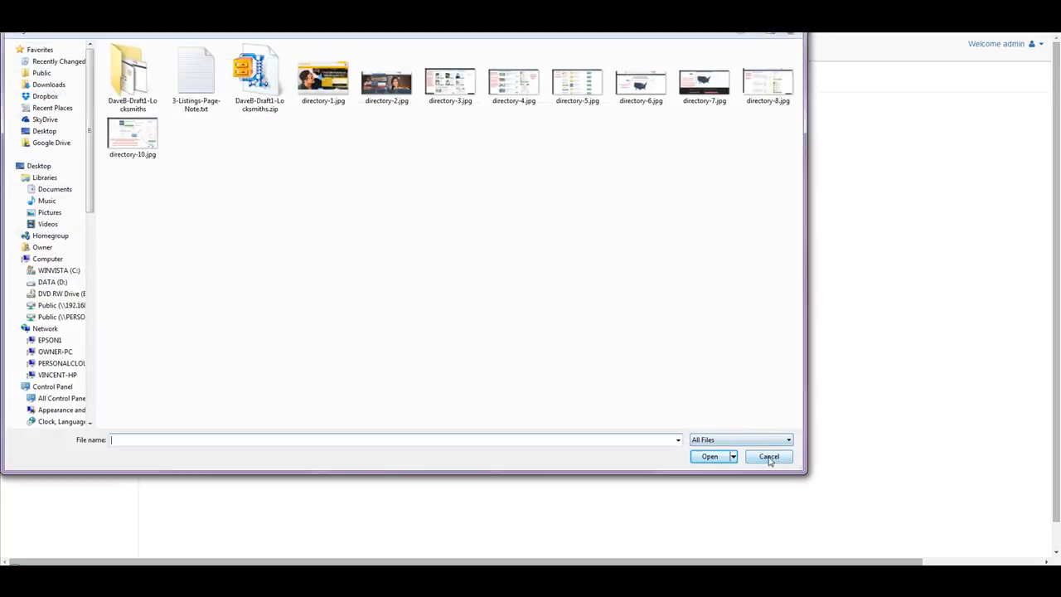
left_click(770, 456)
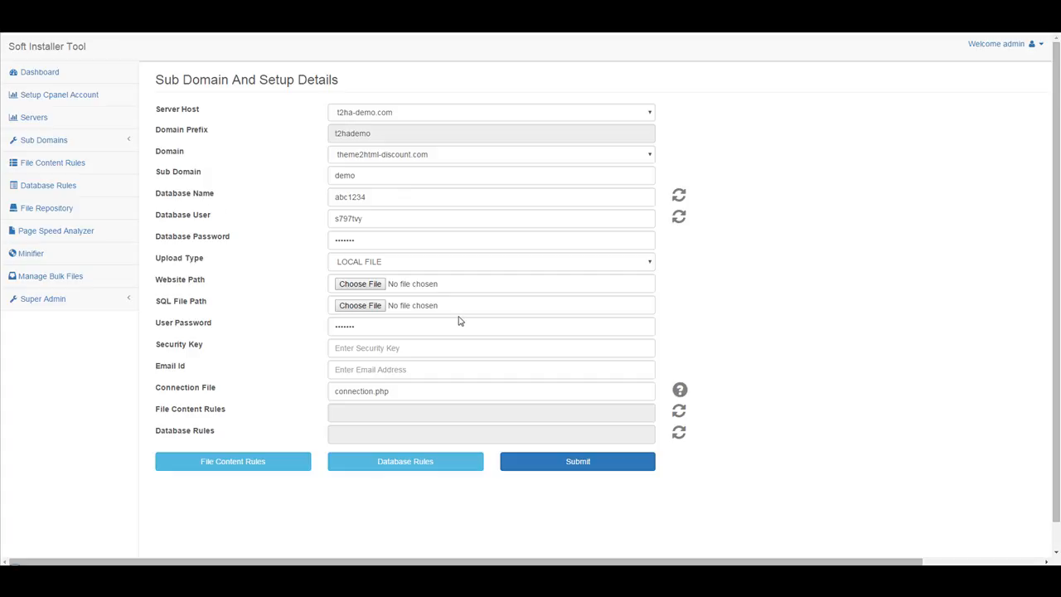
left_click(419, 264)
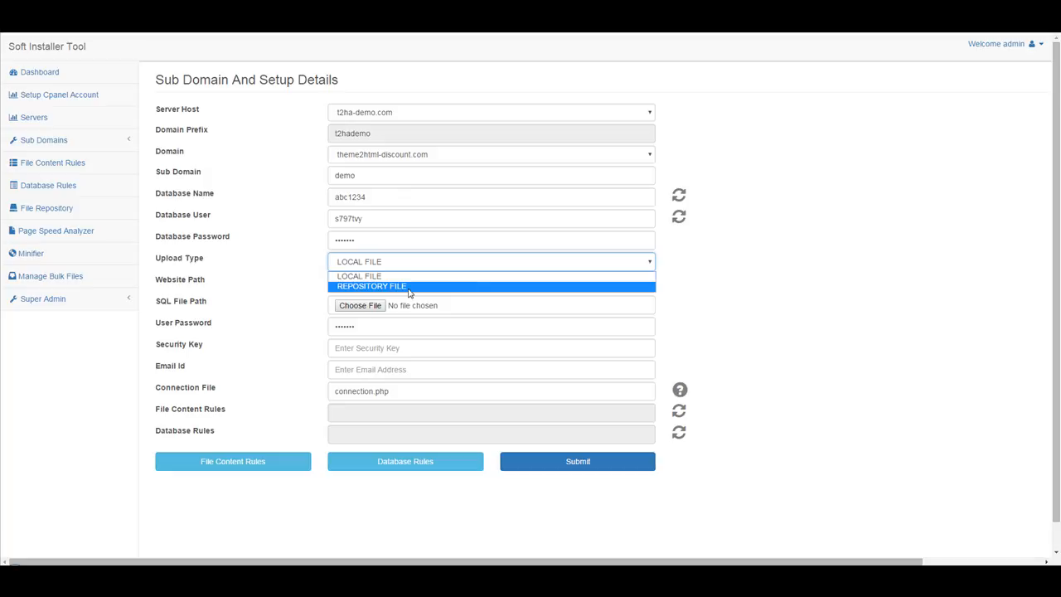
left_click(409, 287)
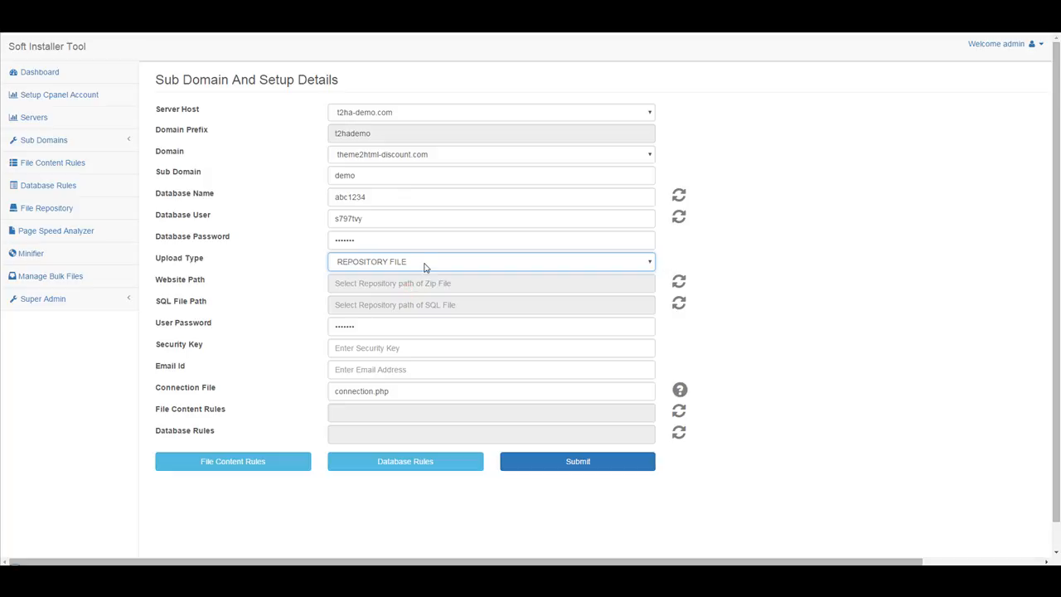
left_click(679, 283)
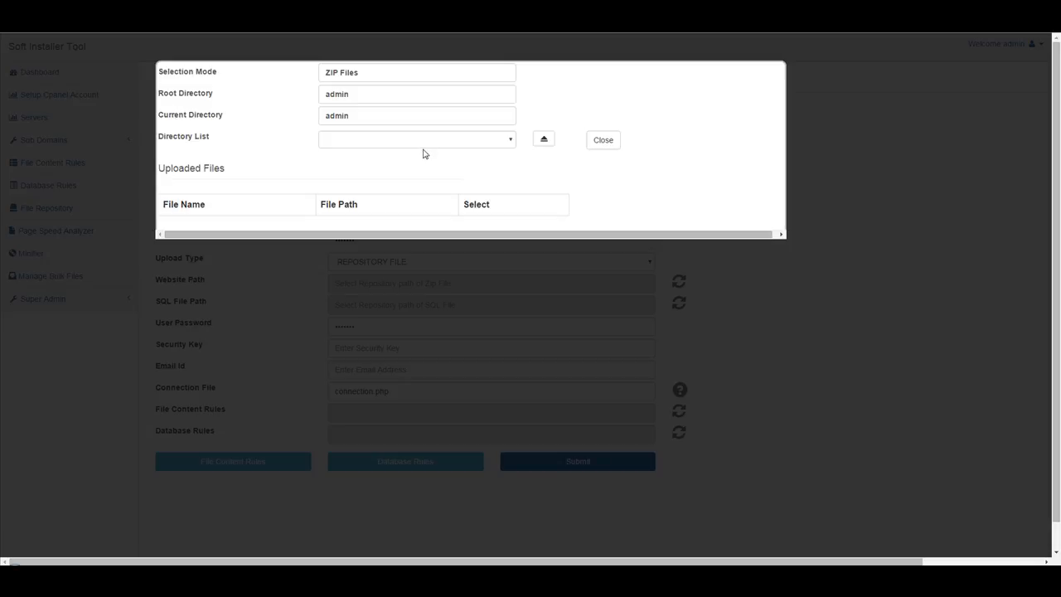
From the t2ha repository folder, use t2ha-mobile.zip as website file and t2ha.sql as SQL file.
left_click(448, 139)
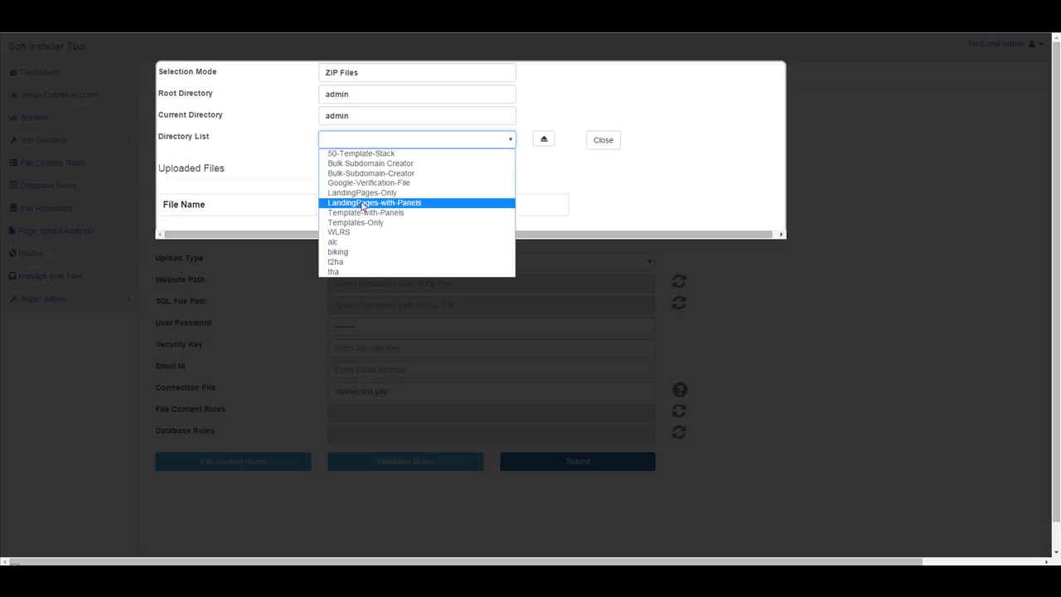
left_click(354, 264)
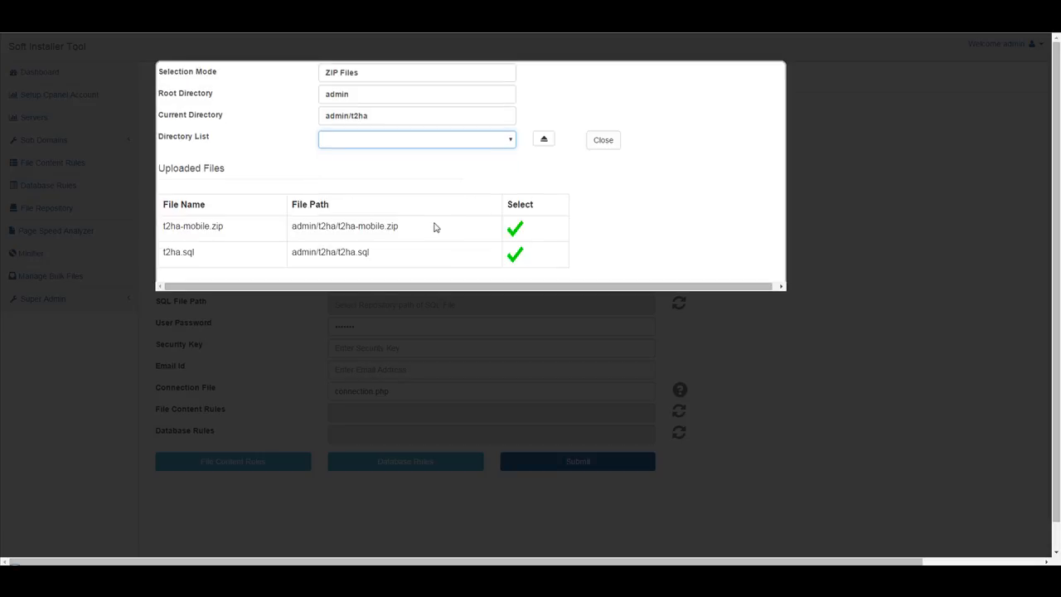
left_click_drag(413, 229, 290, 226)
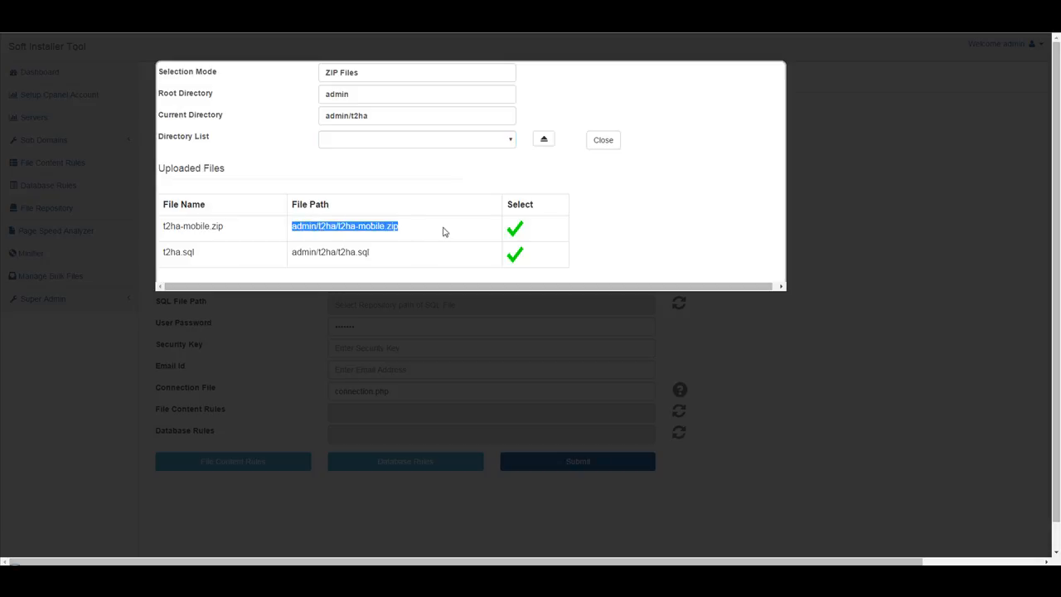
left_click_drag(390, 254, 284, 252)
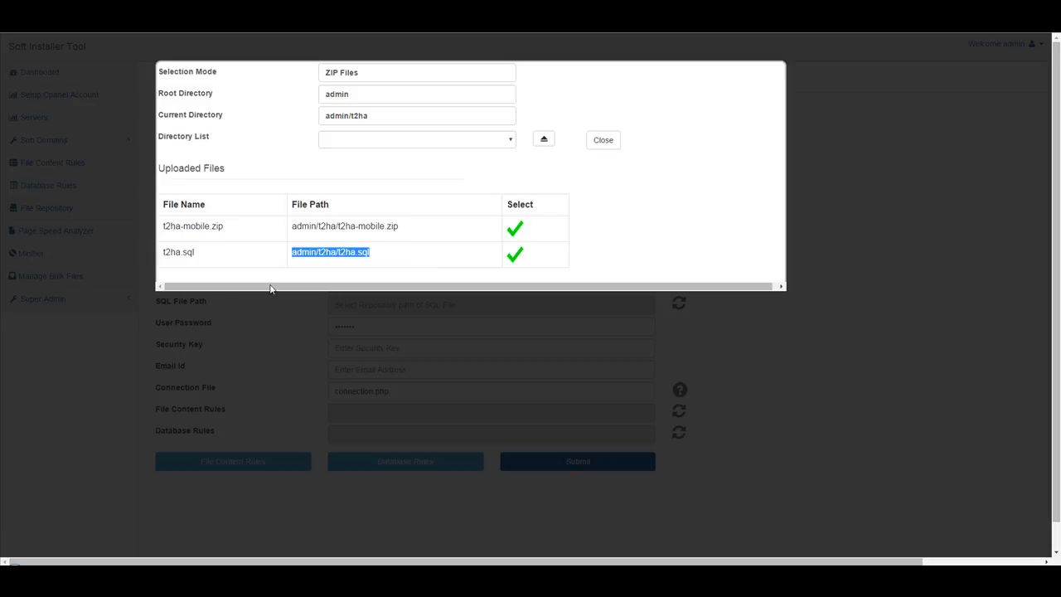
left_click(516, 234)
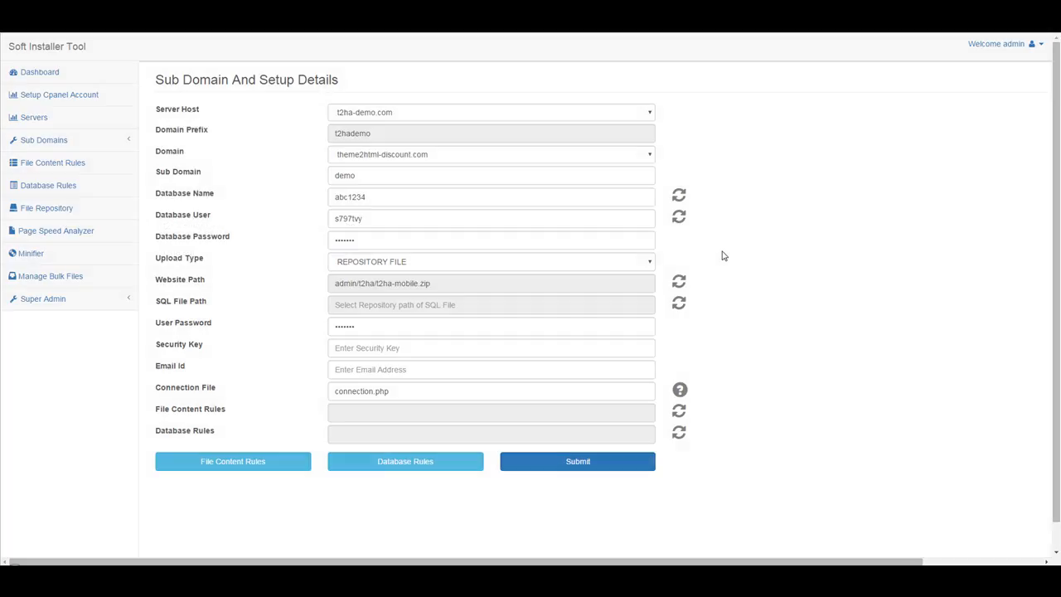
left_click(680, 304)
left_click(514, 257)
Switch to the alc folder and use alc.zip and alcmain.sql as the website and SQL files.
left_click(678, 283)
left_click(405, 144)
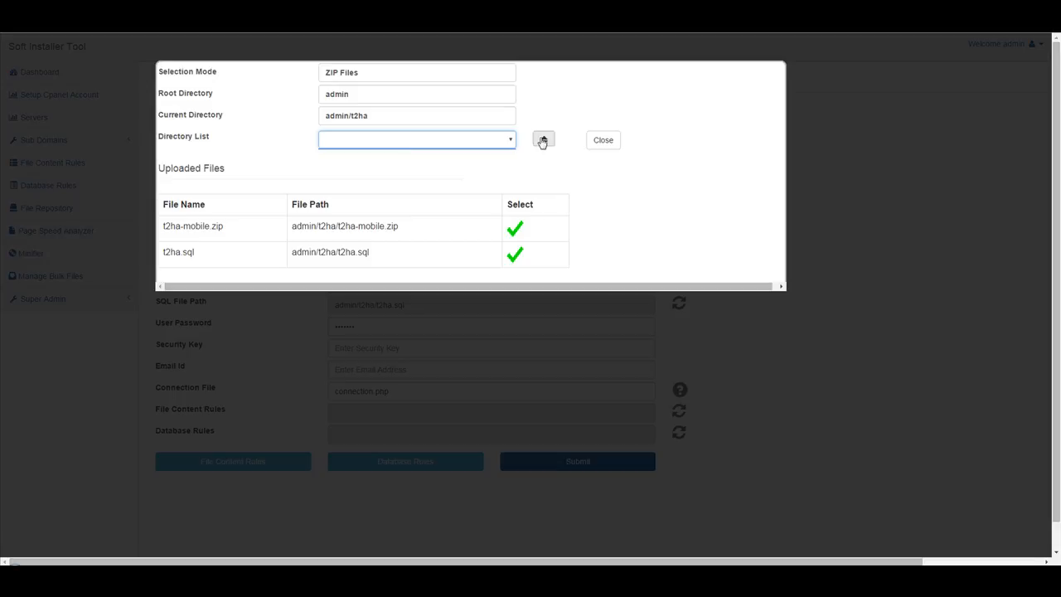
left_click(543, 141)
left_click(418, 139)
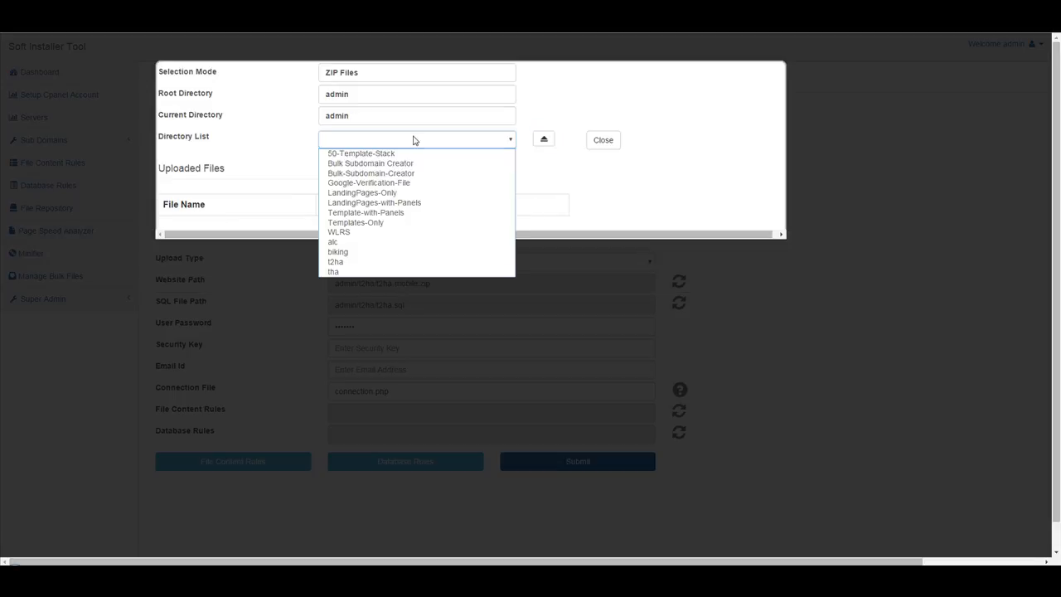
left_click(333, 241)
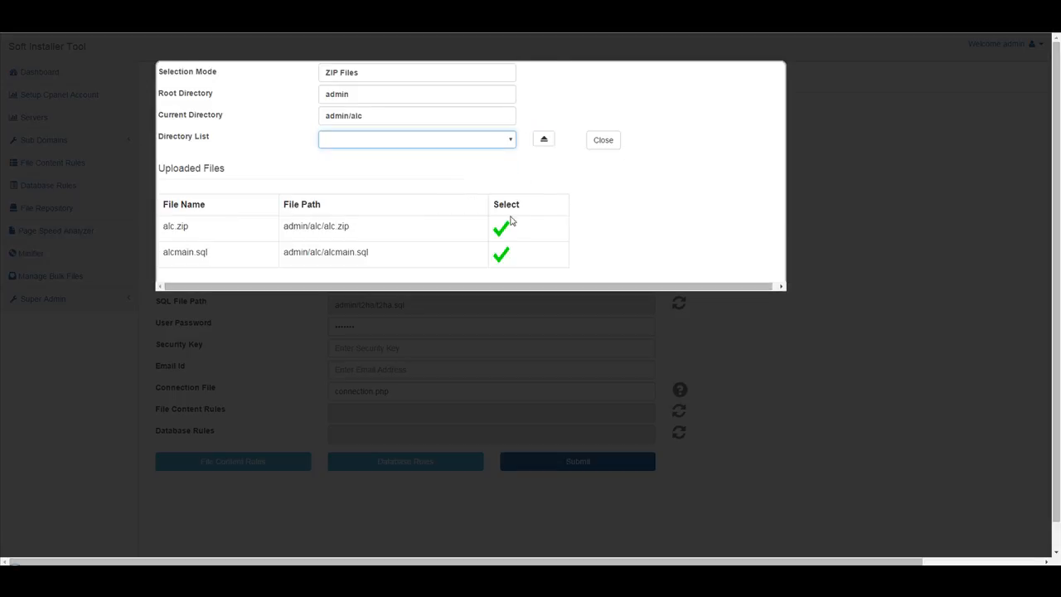
left_click(501, 229)
left_click(678, 304)
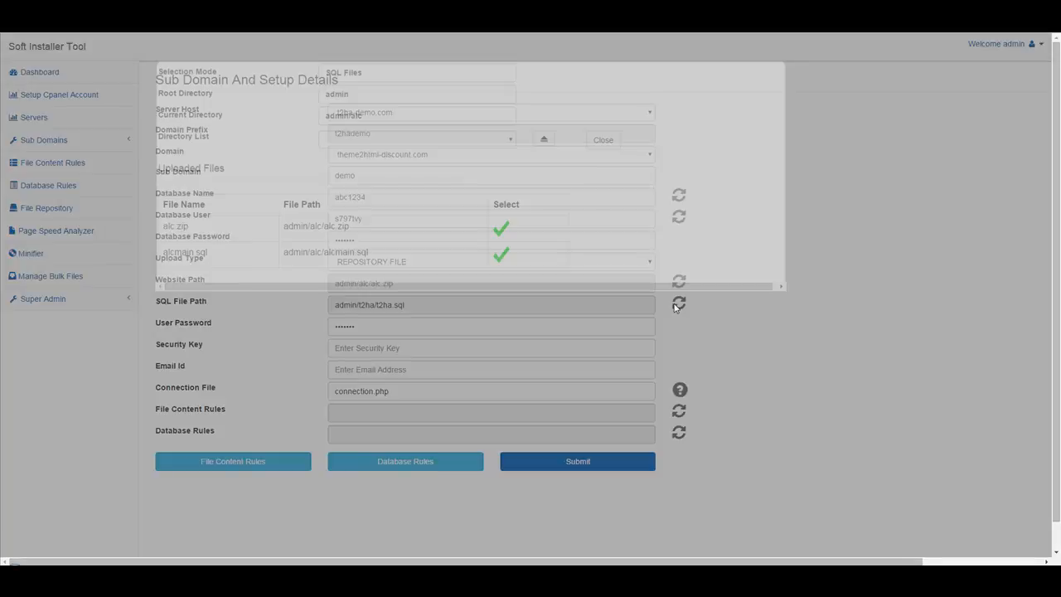
left_click(499, 254)
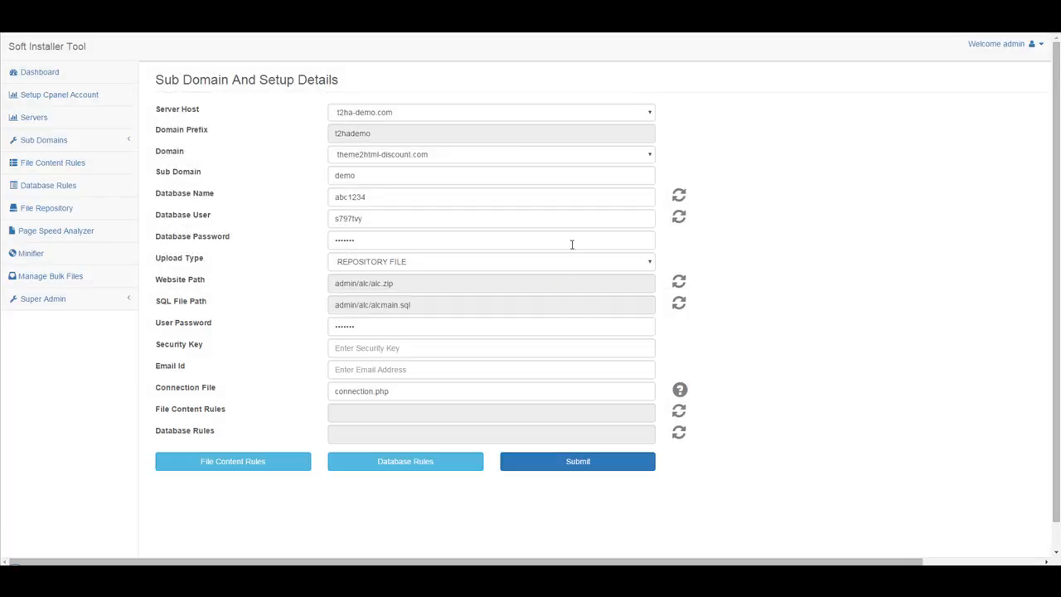
double_click(365, 328)
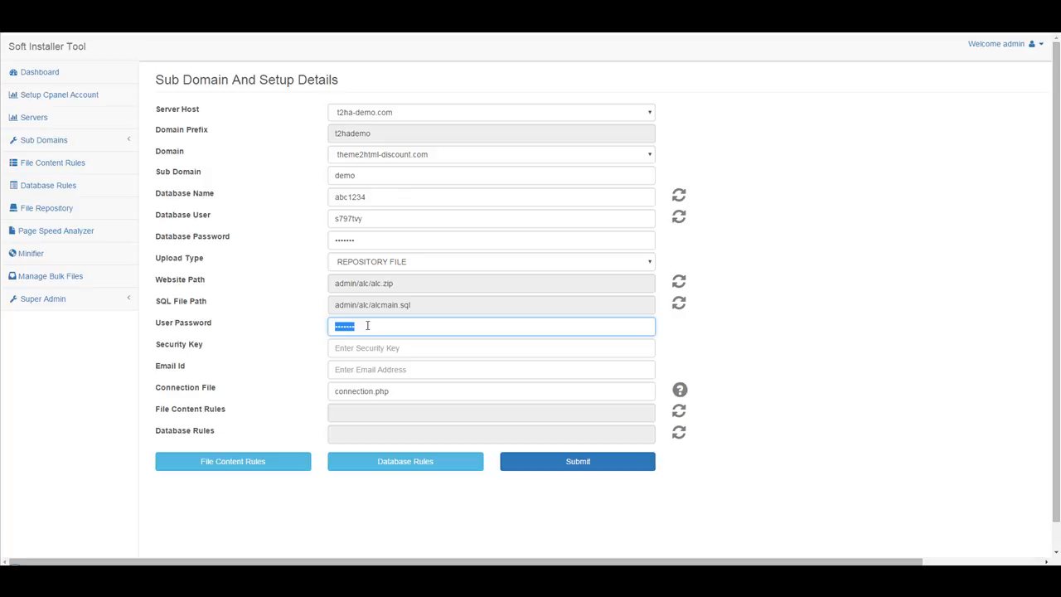
type("•••••••••")
left_click(418, 348)
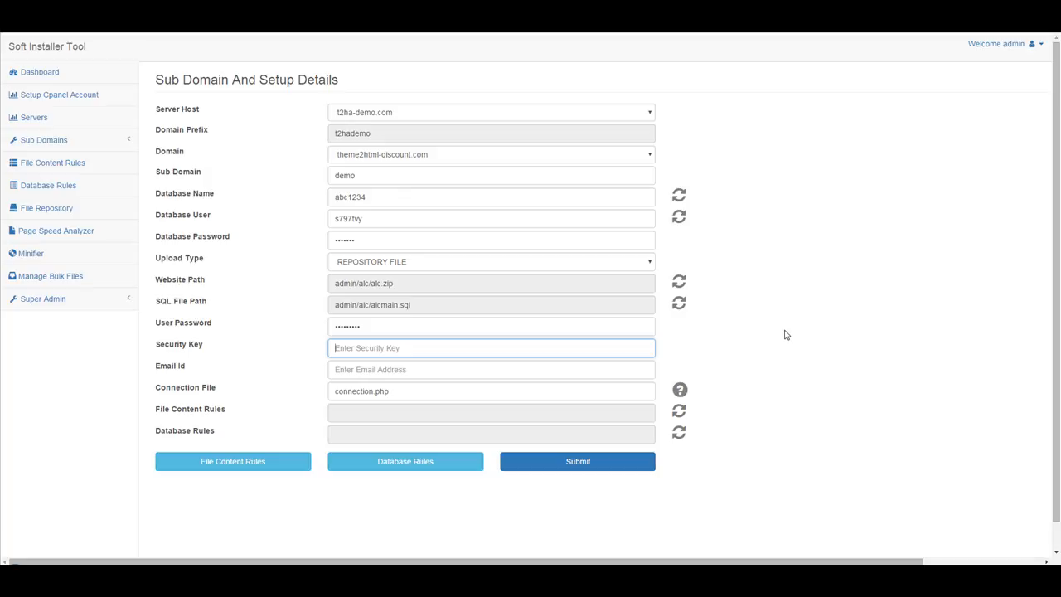
type("aaa")
triple_click(787, 297)
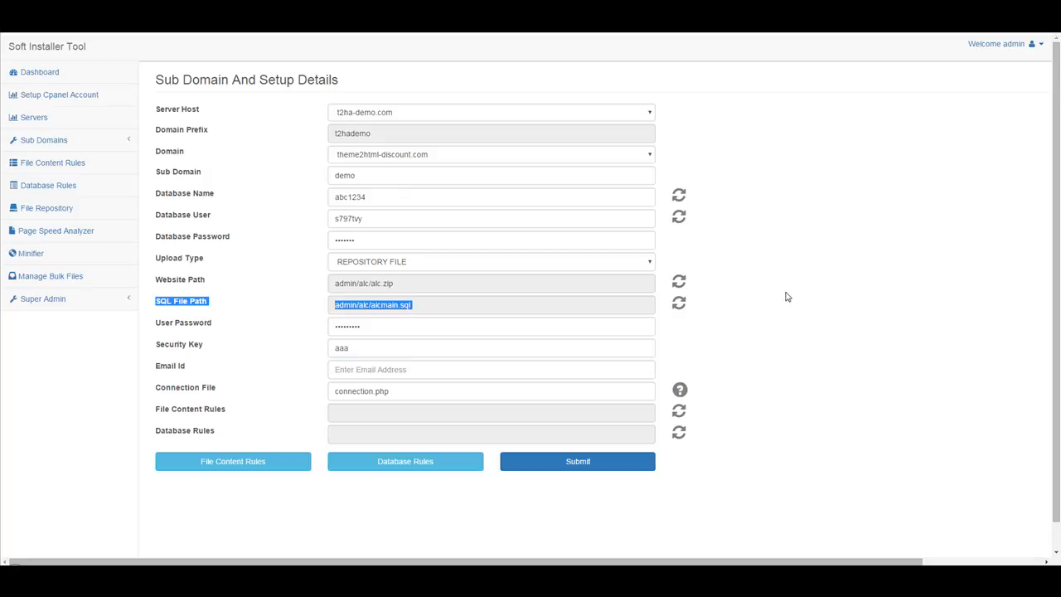
left_click(788, 296)
Fill in the support e-mail address from autofill and check the connection file name connection.php.
left_click(389, 363)
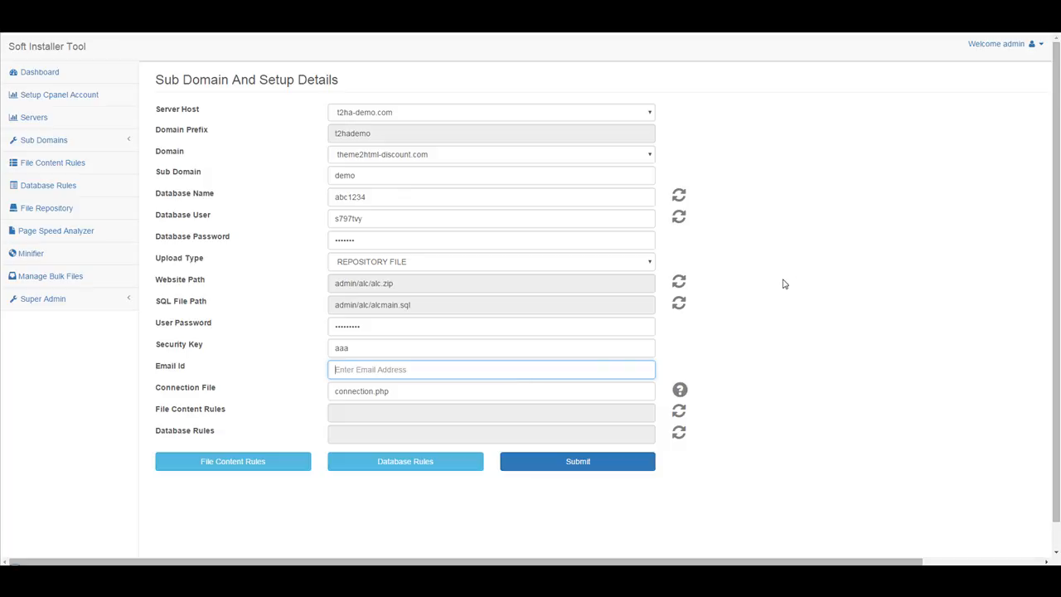
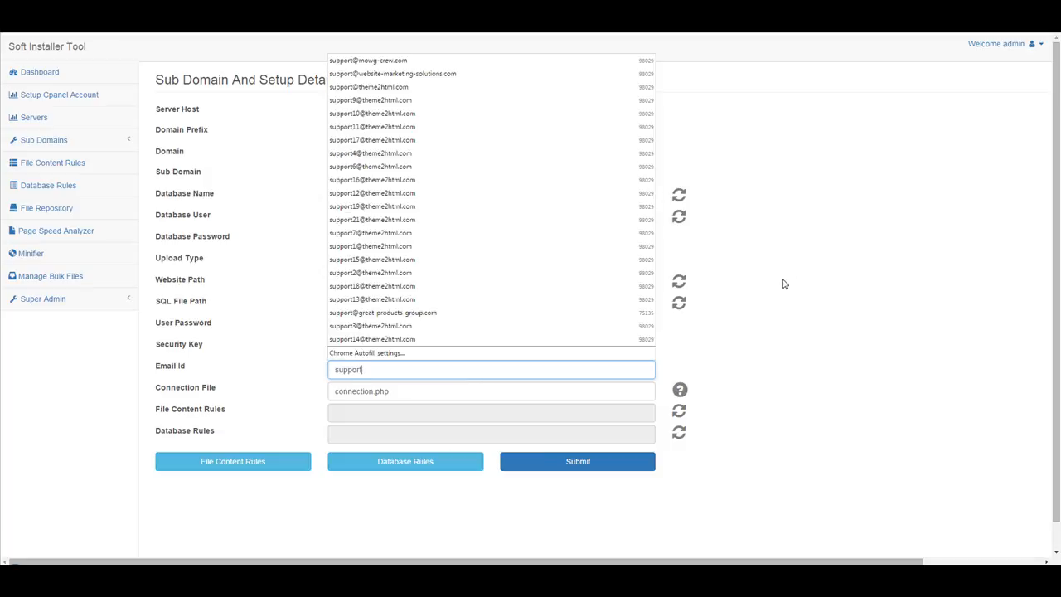
key("Down")
key("Return")
left_click(813, 269)
left_click(431, 394)
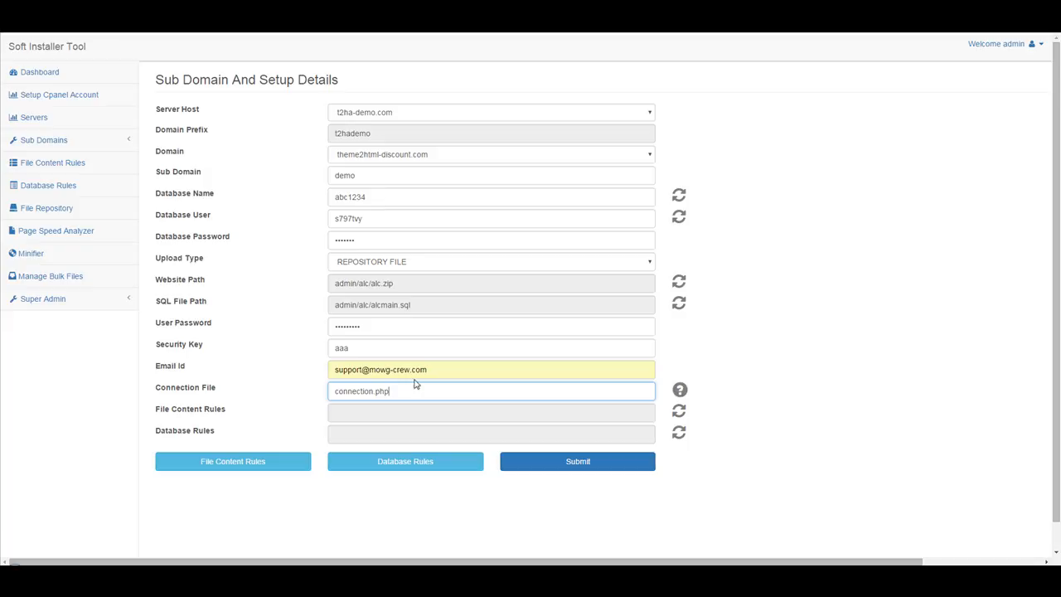
left_click_drag(402, 391, 232, 393)
left_click(404, 389)
left_click_drag(374, 390, 283, 391)
type("connection")
left_click(257, 379)
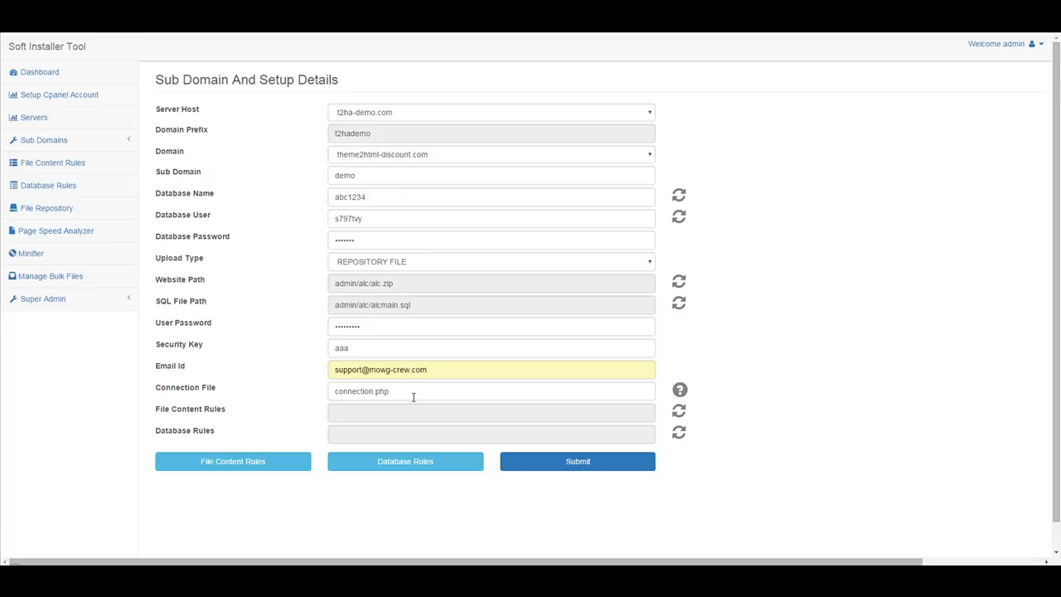